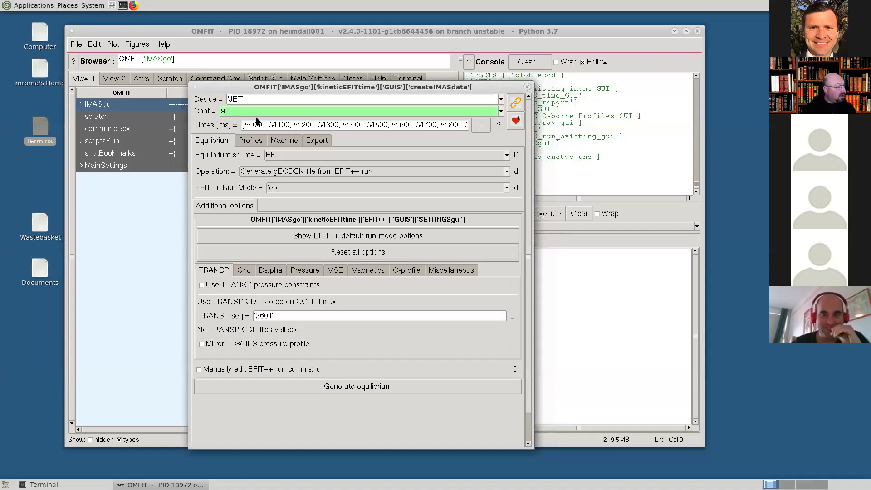
Step: Set the JET shot number to 96648
{"action": "type", "text": "6648"}
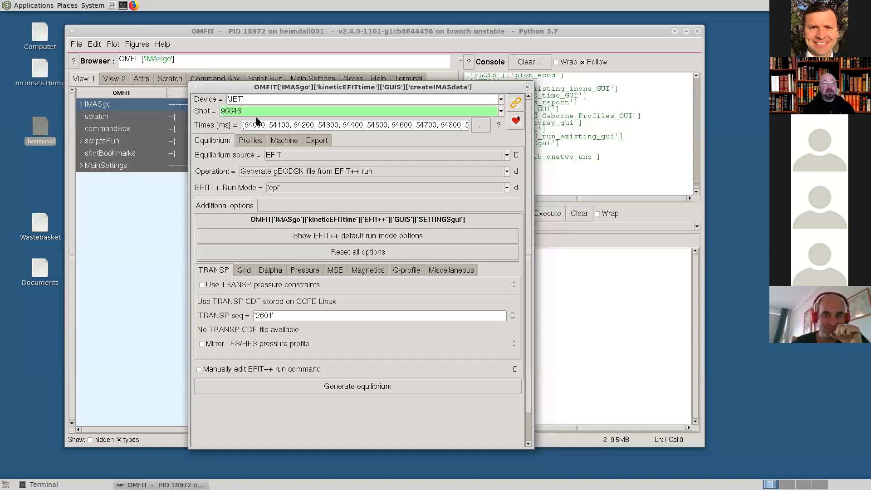
{"action": "key", "text": "Return"}
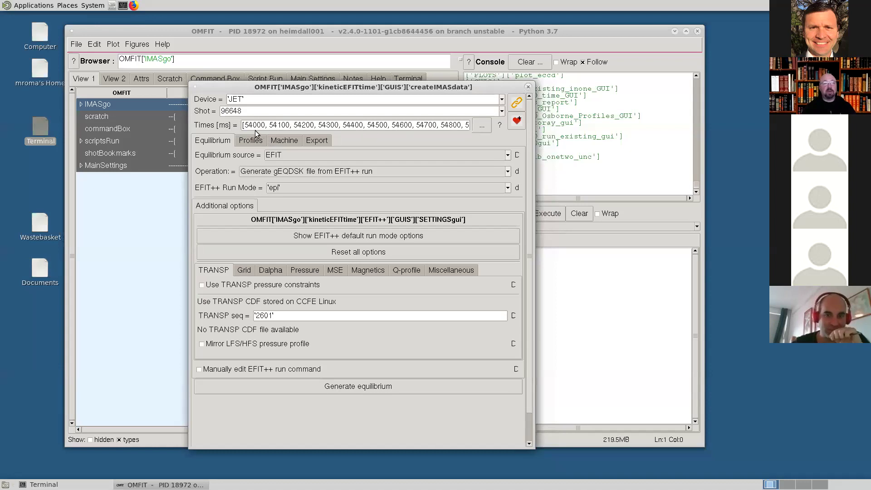
Step: Replace the list of times with the expression arange(54000,56000,500)
{"action": "left_click", "coordinate": [242, 126]}
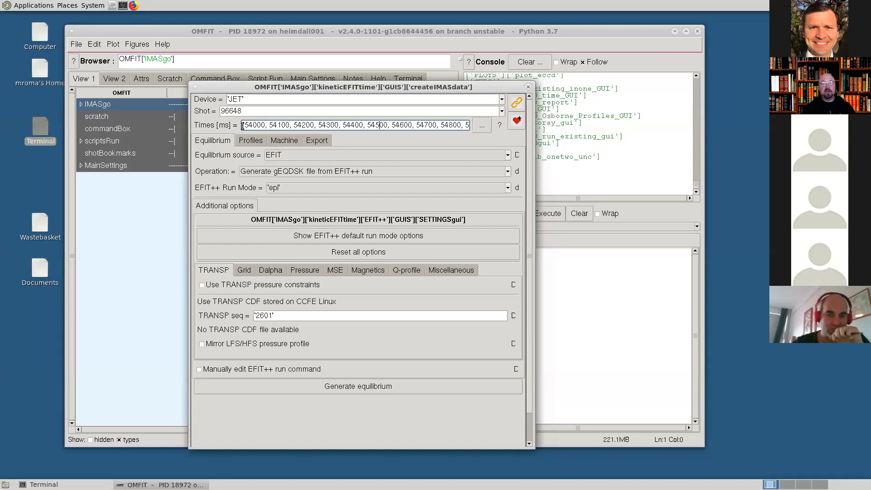
{"action": "left_click", "coordinate": [456, 123]}
{"action": "key", "text": "Right"}
{"action": "key", "text": "Right"}
{"action": "key", "text": "Right"}
{"action": "key", "text": "Right"}
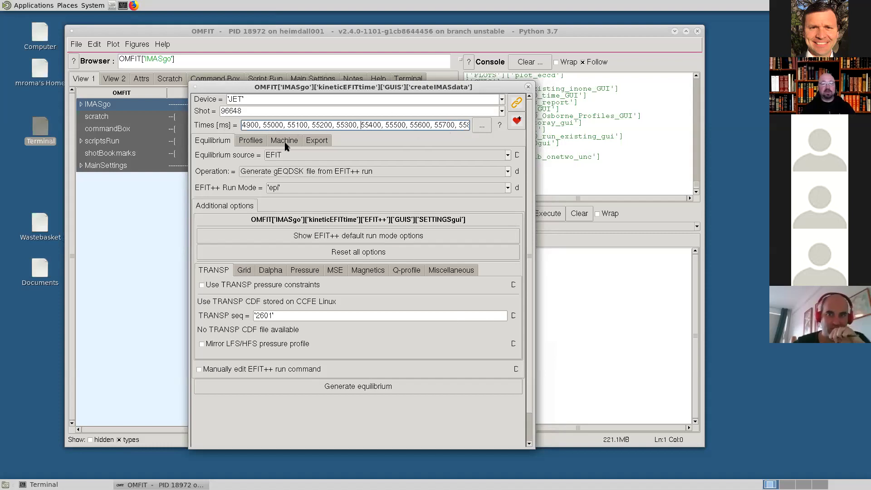
{"action": "triple_click", "coordinate": [401, 127]}
{"action": "key", "text": "ctrl+v"}
{"action": "key", "text": "BackSpace"}
{"action": "key", "text": "BackSpace"}
{"action": "key", "text": "BackSpace"}
{"action": "key", "text": "BackSpace"}
{"action": "key", "text": "BackSpace"}
{"action": "key", "text": "BackSpace"}
{"action": "key", "text": "BackSpace"}
{"action": "key", "text": "BackSpace"}
{"action": "left_click_drag", "start_coordinate": [459, 124], "coordinate": [196, 128]}
{"action": "key", "text": "BackSpace"}
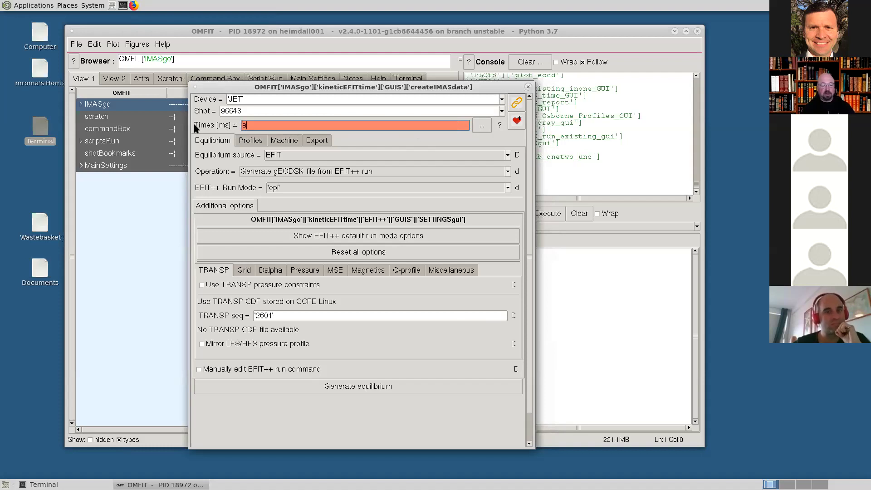
{"action": "type", "text": "arange"}
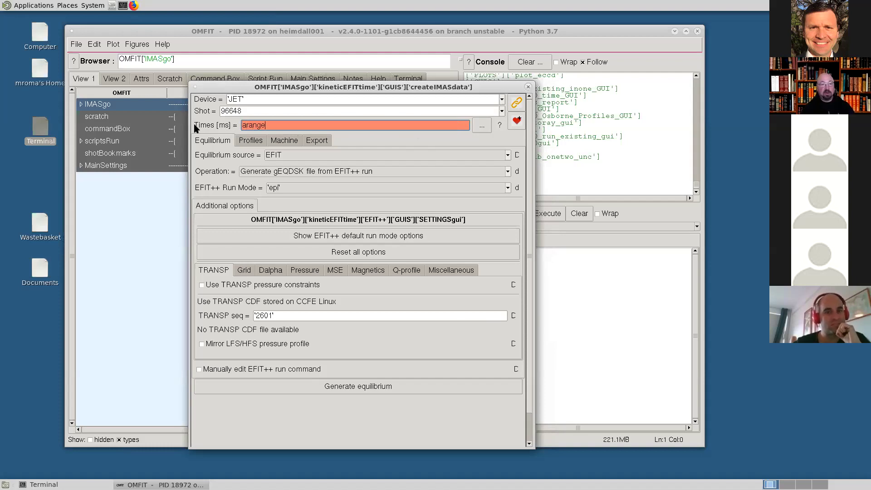
{"action": "type", "text": "["}
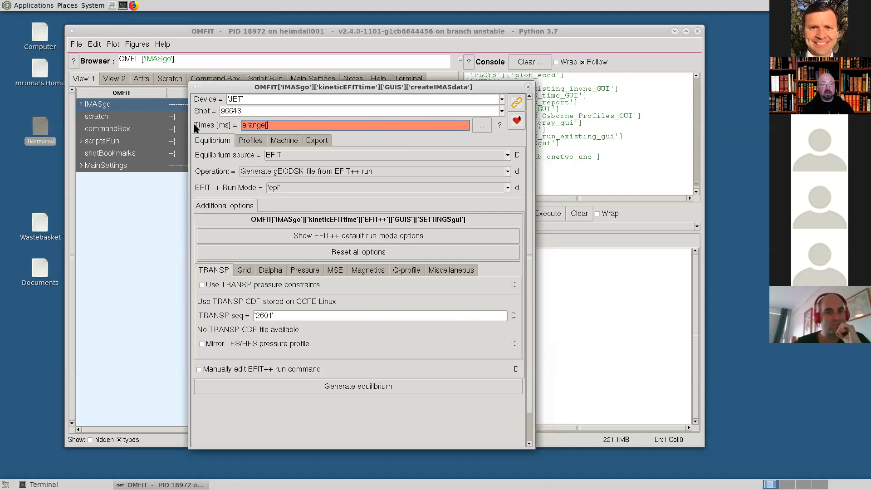
{"action": "type", "text": "54000"}
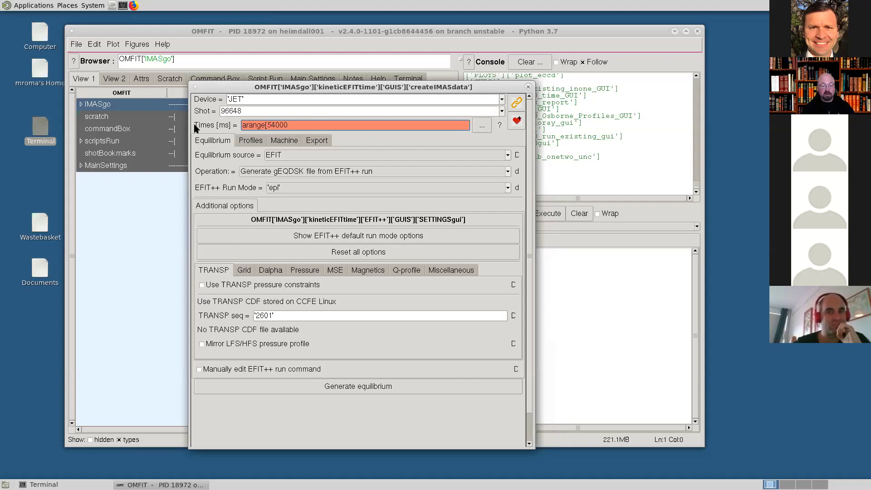
{"action": "type", "text": ",56000,500)"}
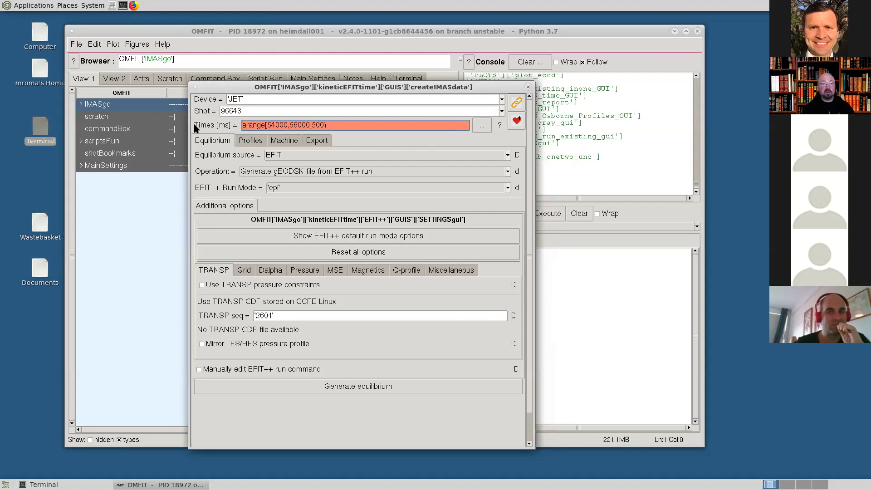
{"action": "key", "text": "Left"}
{"action": "key", "text": "Left"}
{"action": "key", "text": "Left"}
{"action": "key", "text": "Left"}
{"action": "key", "text": "Left"}
{"action": "key", "text": "Left"}
{"action": "key", "text": "Left"}
{"action": "key", "text": "Left"}
{"action": "key", "text": "Left"}
{"action": "key", "text": "Left"}
{"action": "key", "text": "Left"}
{"action": "key", "text": "Left"}
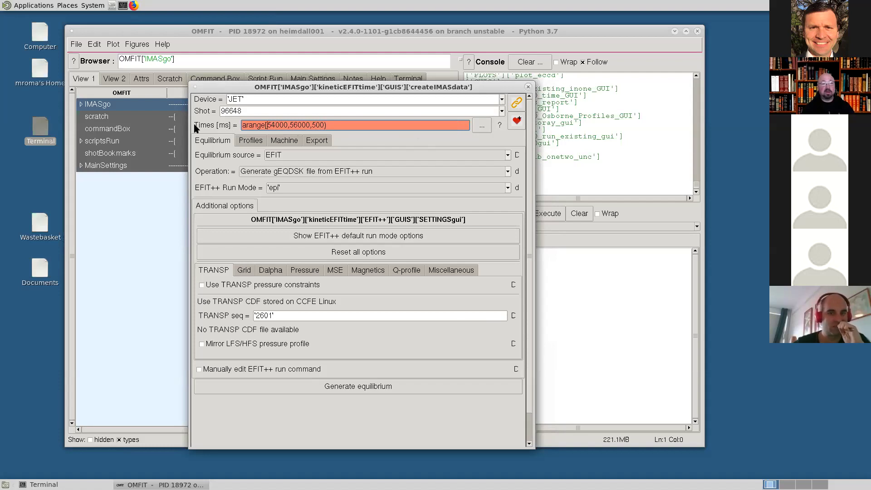
{"action": "key", "text": "BackSpace"}
{"action": "type", "text": "("}
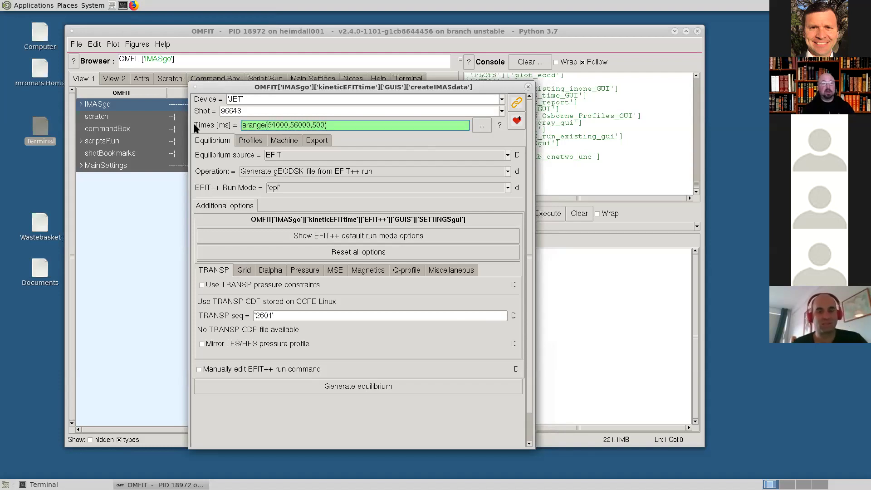
{"action": "key", "text": "Return"}
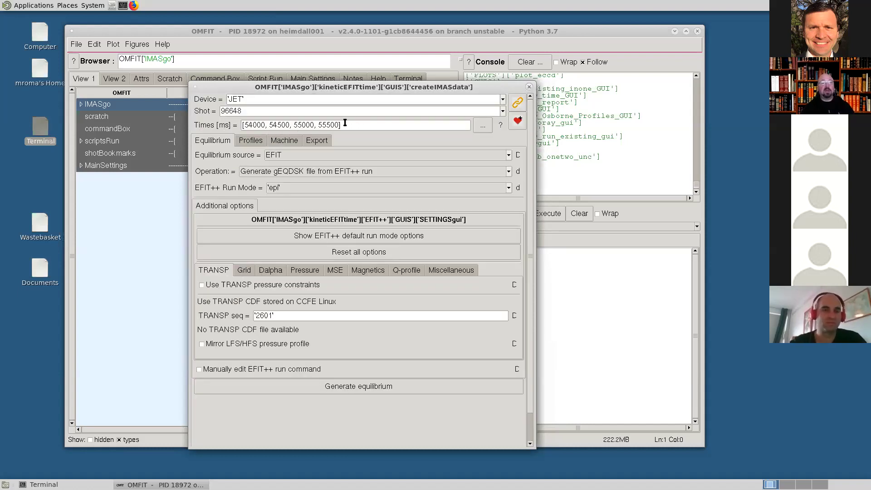
Step: Set the times to arange(54000,56000,100) for 100 ms spacing
{"action": "left_click_drag", "start_coordinate": [345, 125], "coordinate": [232, 125]}
{"action": "type", "text": "aran"}
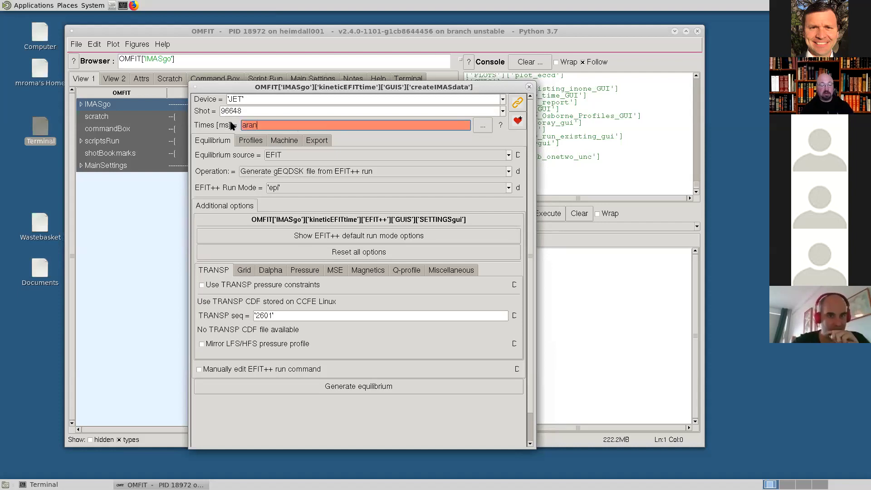
{"action": "type", "text": "ge(54000,56000,100"}
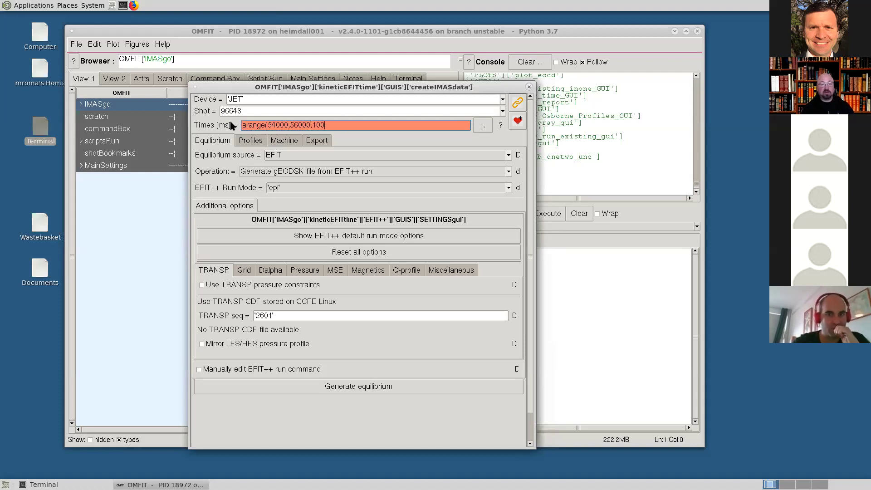
{"action": "type", "text": ")"}
{"action": "key", "text": "Return"}
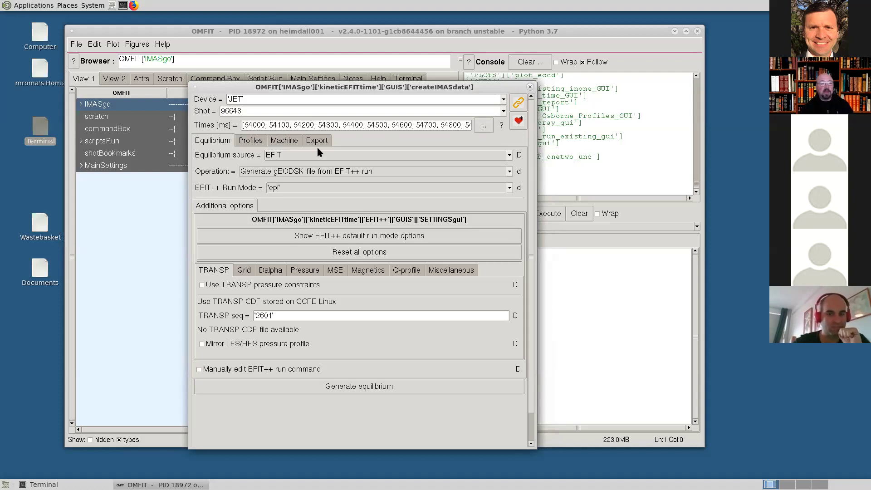
Step: Set the operation to generate the gEQDSK file from a processed data file (e.g. UDA/PPF), with Magnetics + Pressure as the equilibrium source DDA
{"action": "left_click_drag", "start_coordinate": [250, 87], "coordinate": [74, 29]}
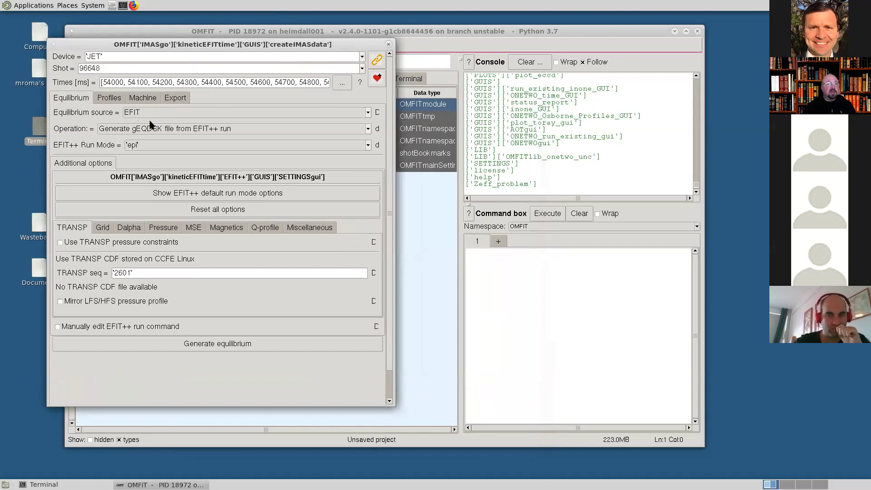
{"action": "left_click", "coordinate": [368, 129]}
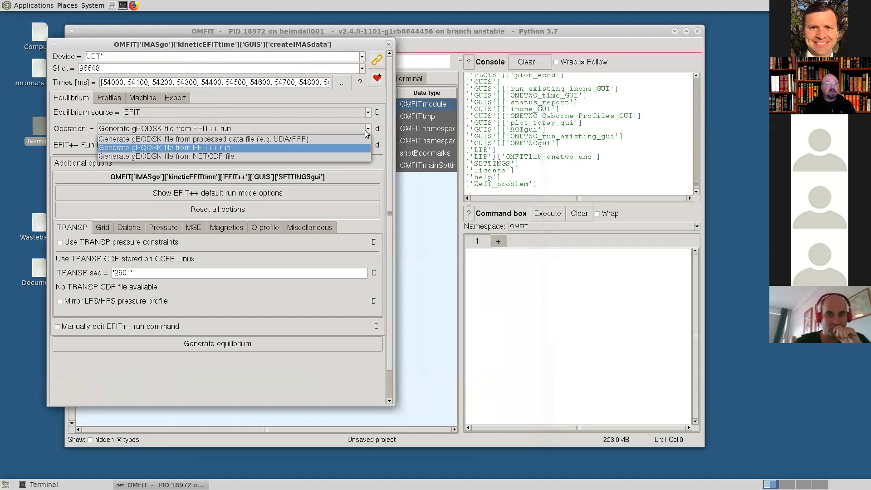
{"action": "left_click", "coordinate": [302, 140]}
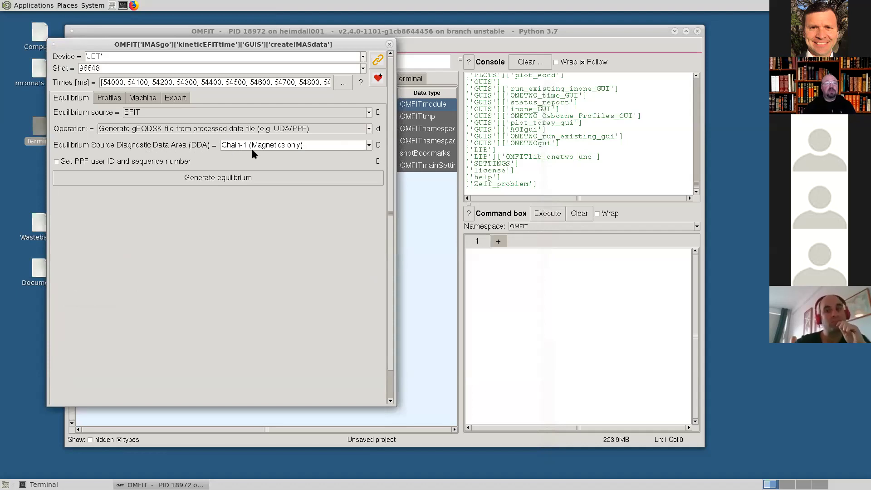
{"action": "left_click", "coordinate": [366, 146]}
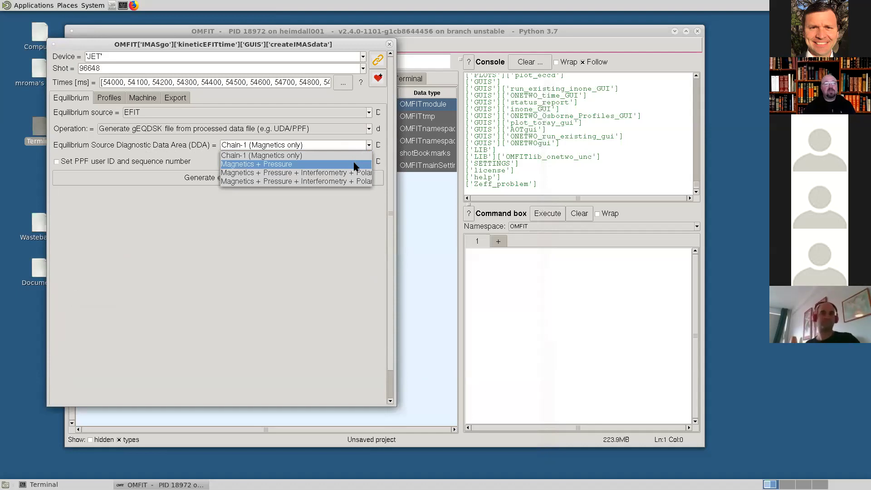
{"action": "left_click", "coordinate": [354, 163]}
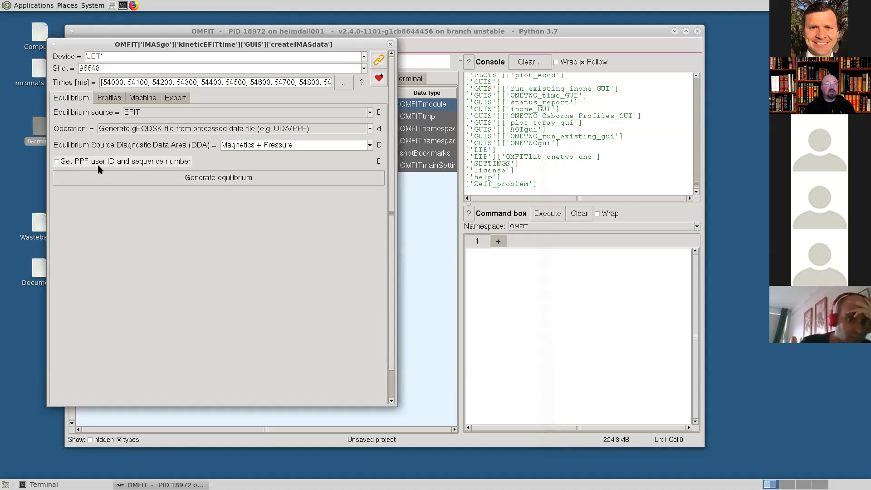
{"action": "left_click", "coordinate": [56, 161]}
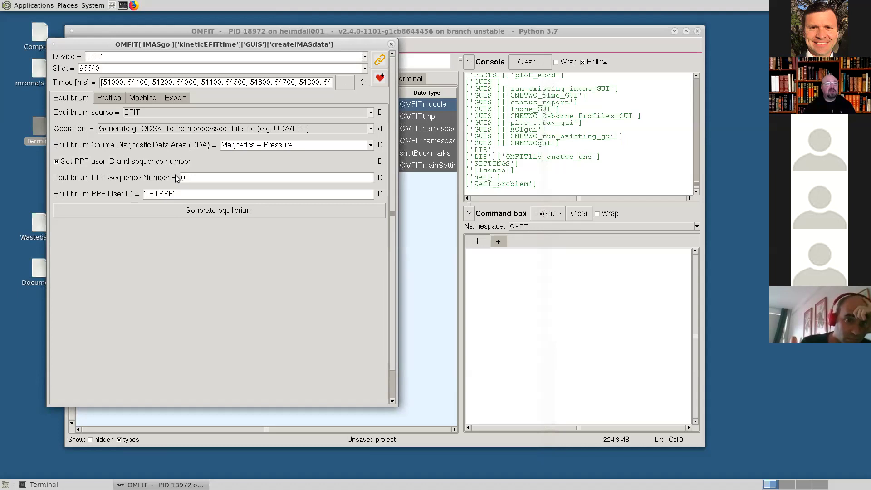
{"action": "left_click", "coordinate": [187, 178]}
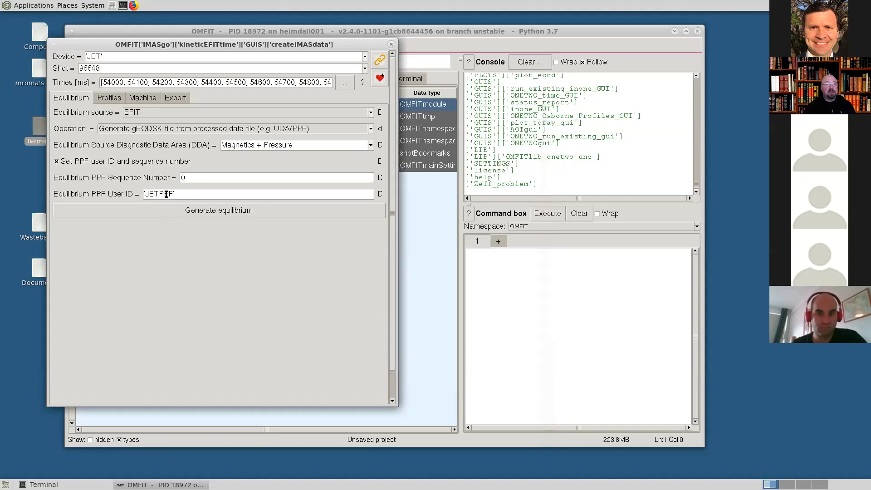
{"action": "left_click", "coordinate": [55, 161]}
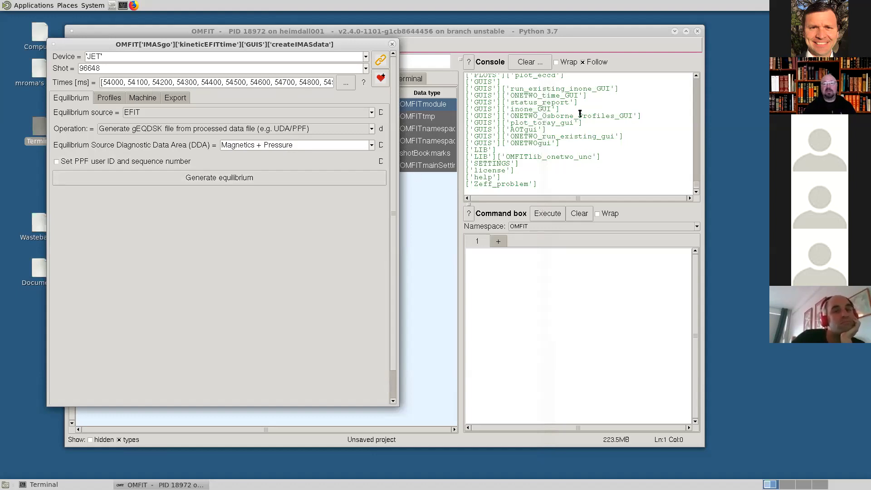
Step: Generate the equilibrium with the chosen source settings
{"action": "left_click", "coordinate": [236, 179]}
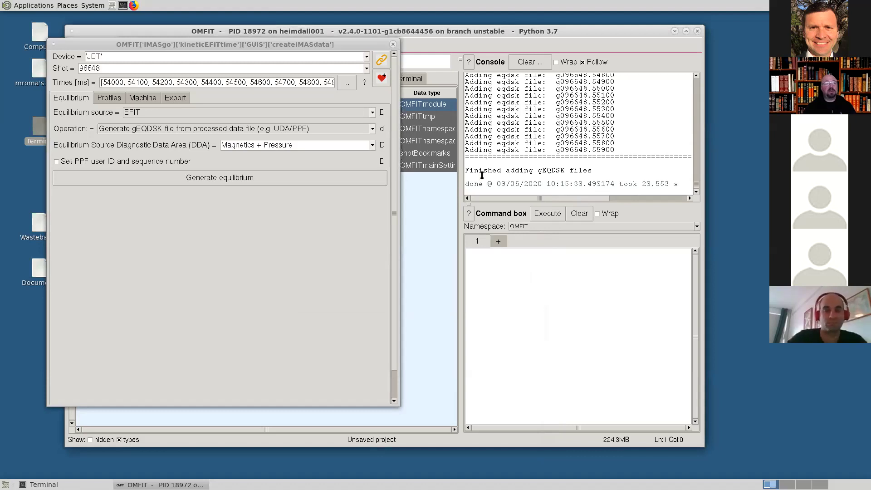
Step: Exclude the T_e (LIDAR) and n_e (LIDAR) diagnostics from the profile data fetch
{"action": "left_click", "coordinate": [108, 99]}
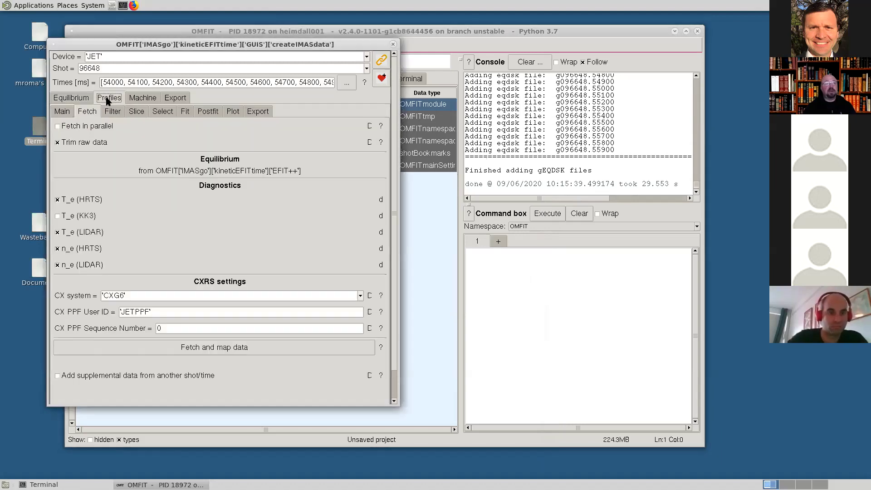
{"action": "left_click", "coordinate": [63, 112]}
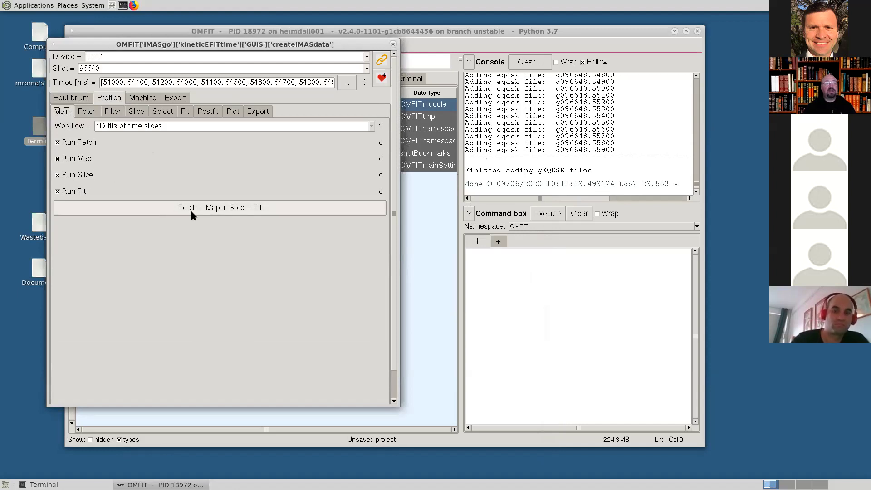
{"action": "left_click", "coordinate": [232, 211]}
{"action": "left_click", "coordinate": [256, 209]}
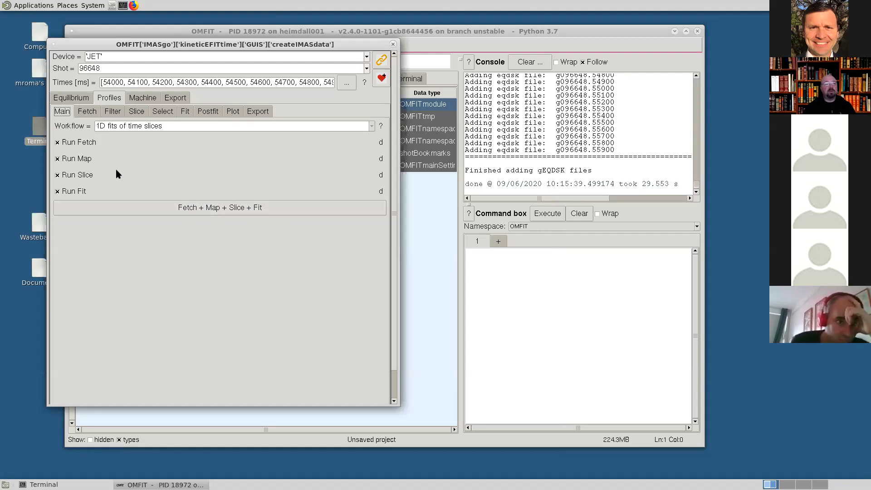
{"action": "left_click", "coordinate": [88, 111]}
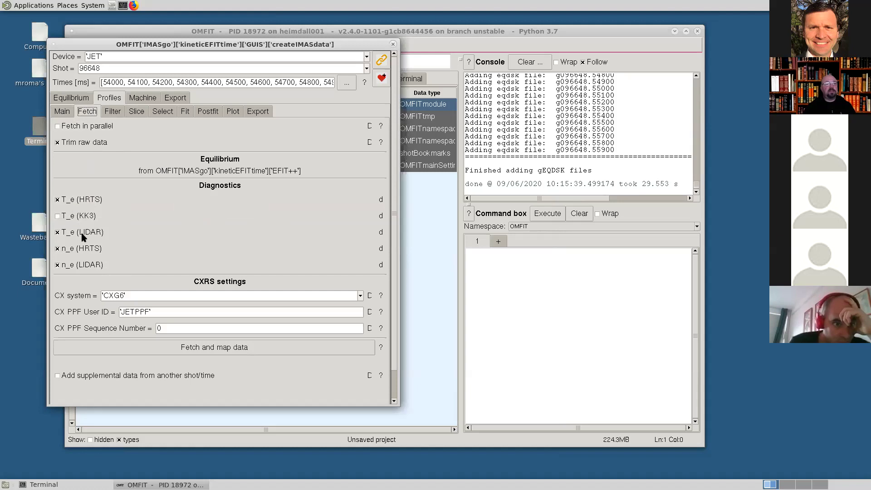
{"action": "left_click", "coordinate": [57, 232]}
{"action": "left_click", "coordinate": [57, 265]}
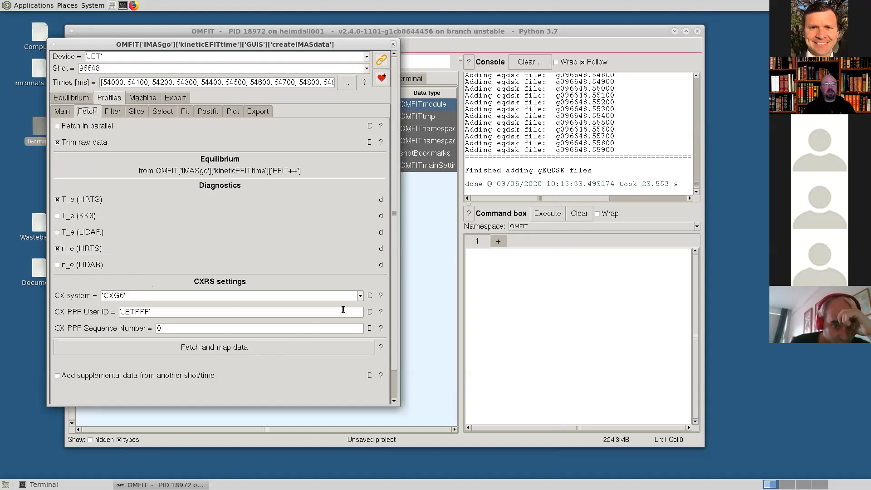
{"action": "left_click", "coordinate": [361, 297]}
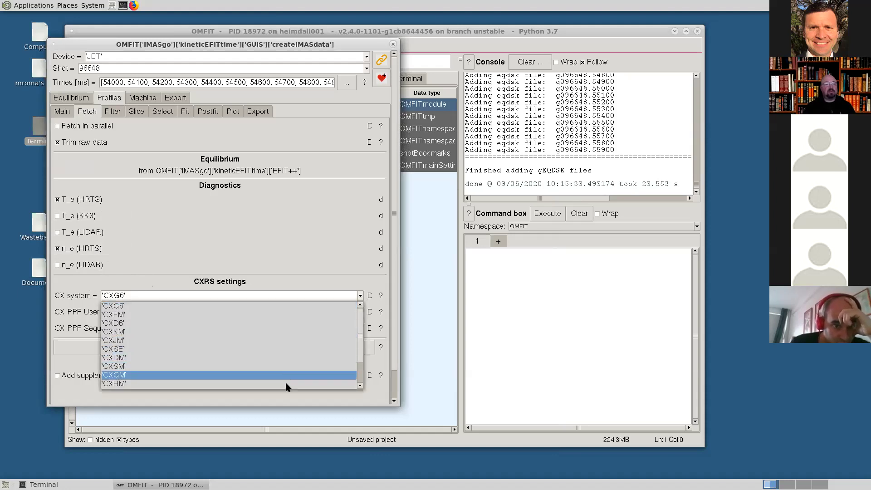
{"action": "left_click", "coordinate": [291, 279]}
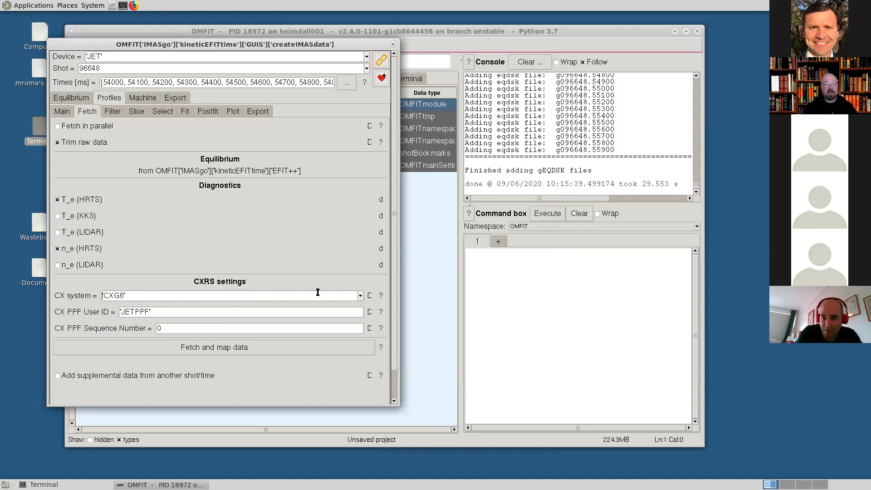
{"action": "left_click", "coordinate": [360, 296]}
{"action": "left_click", "coordinate": [154, 295]}
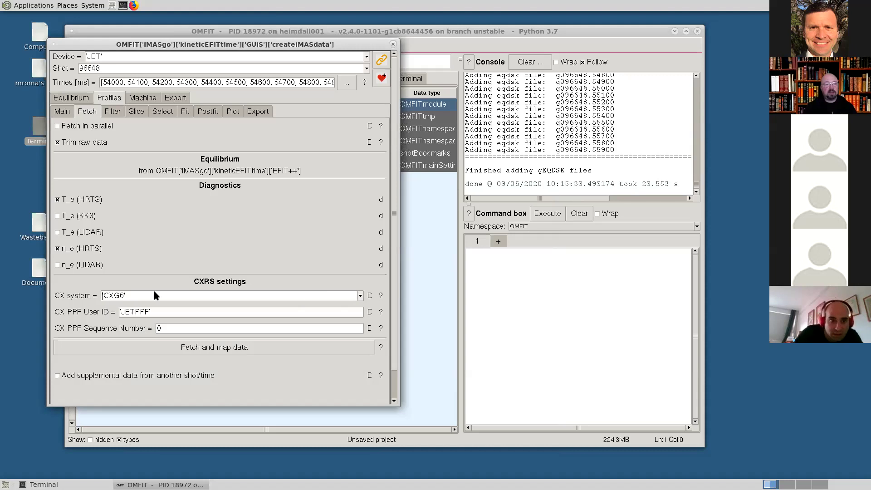
{"action": "type", "text": ",'"}
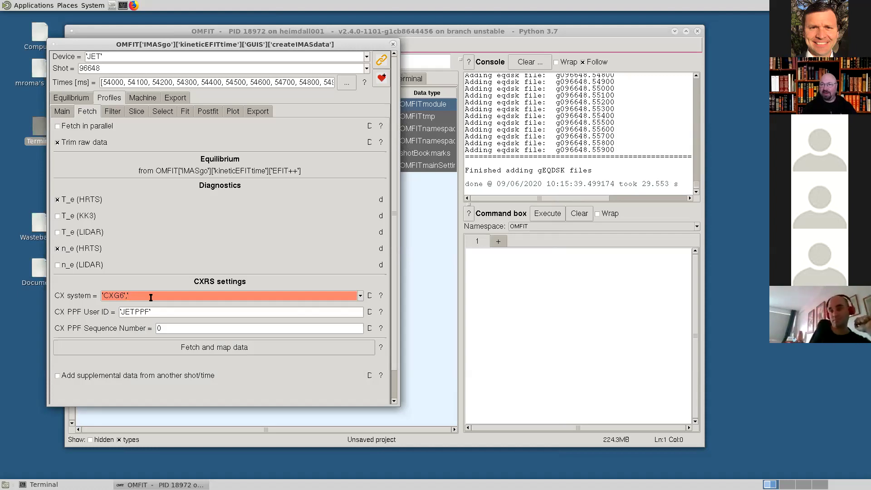
{"action": "key", "text": "BackSpace"}
{"action": "key", "text": "BackSpace"}
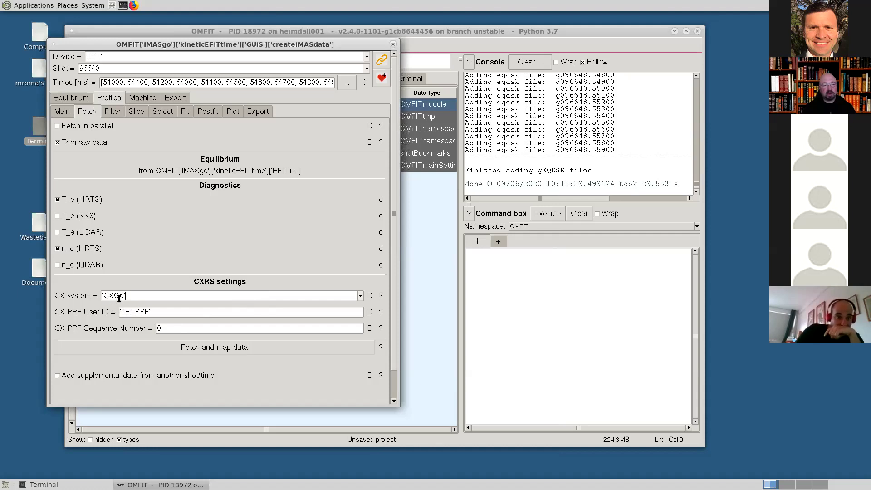
Step: Fetch and map the profile data from the selected diagnostics and CX system CXG6
{"action": "left_click", "coordinate": [173, 347]}
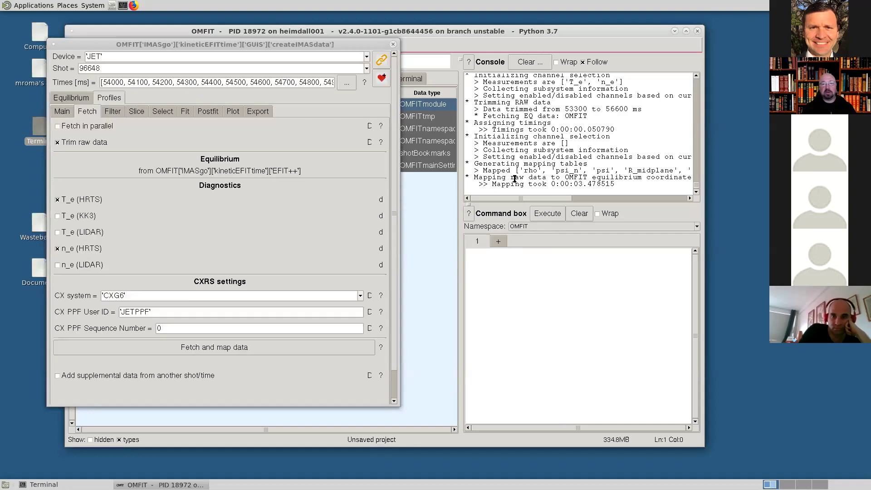
Step: Set the CX system to both 'CXG6' and 'CXSE', and fetch and map the profile data with that setting
{"action": "left_click", "coordinate": [138, 296]}
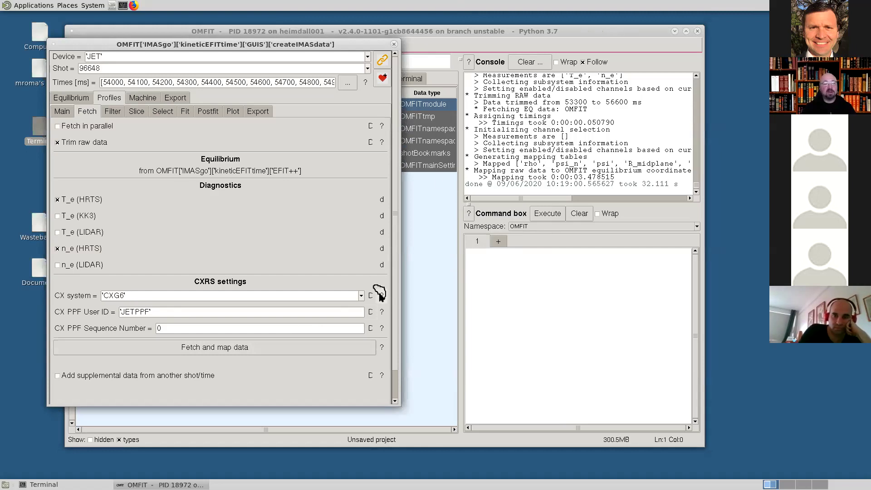
{"action": "mouse_move", "coordinate": [380, 293]}
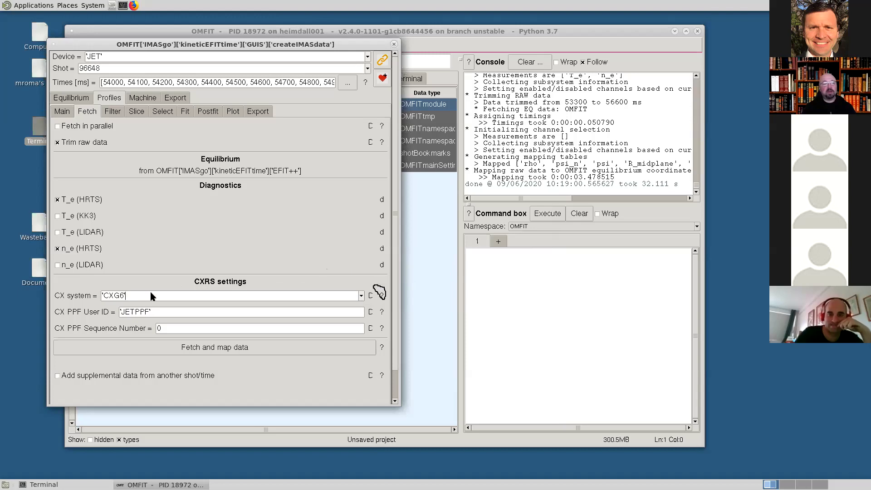
{"action": "type", "text": ","}
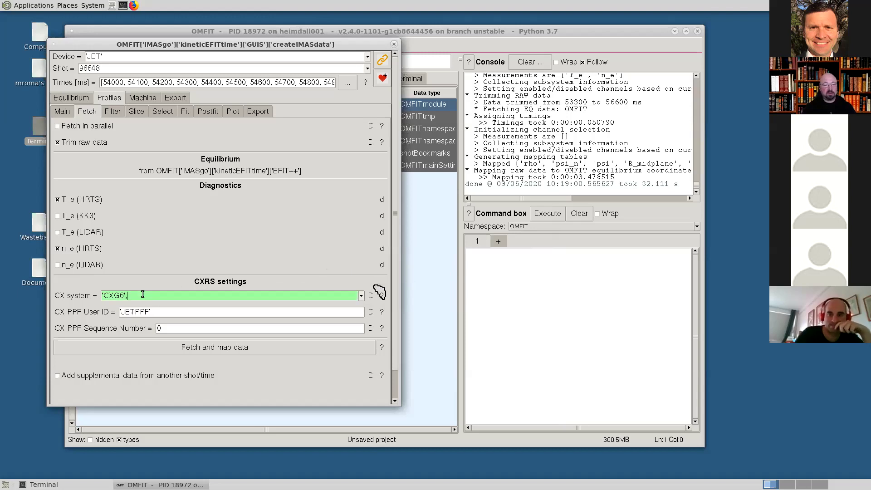
{"action": "type", "text": "'"}
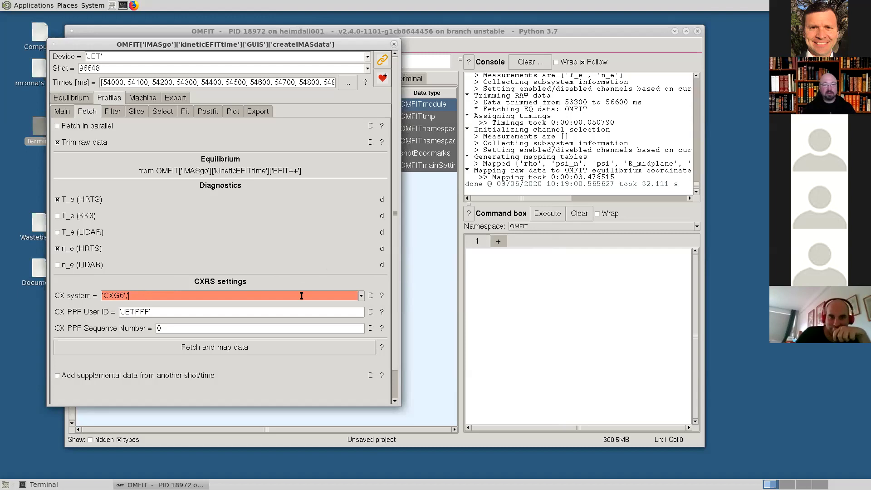
{"action": "left_click", "coordinate": [361, 296]}
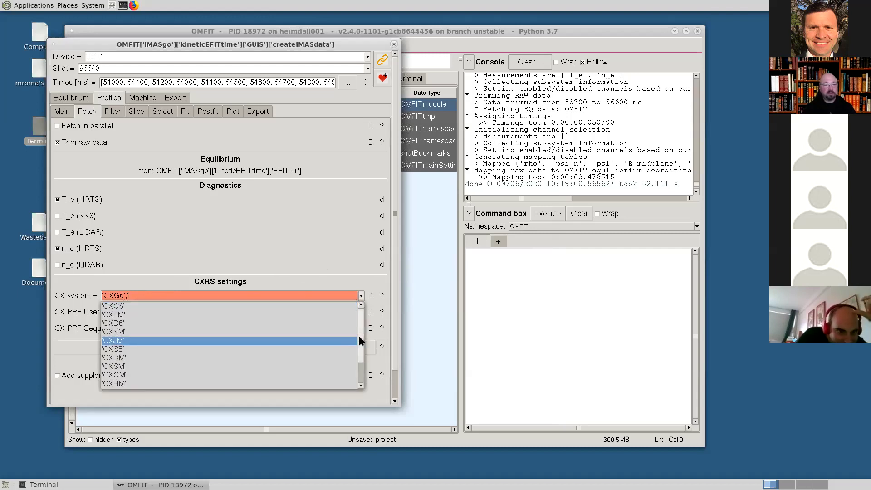
{"action": "left_click_drag", "start_coordinate": [360, 340], "coordinate": [359, 363]}
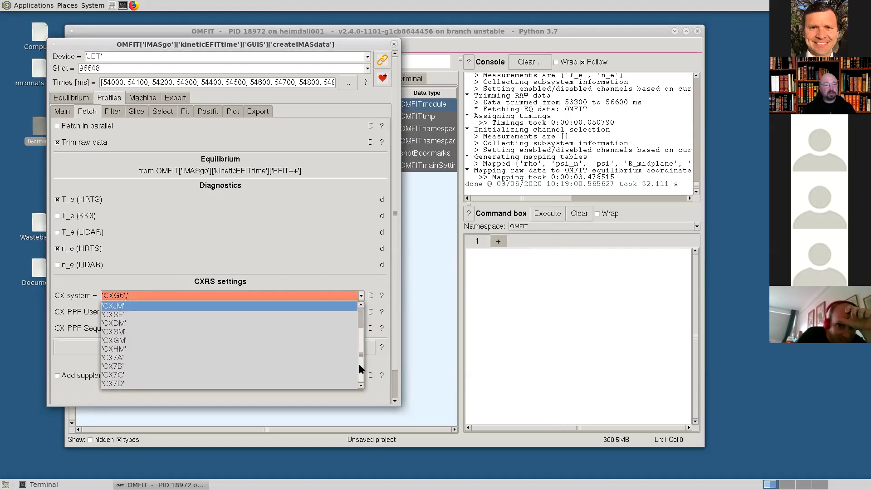
{"action": "left_click_drag", "start_coordinate": [359, 360], "coordinate": [362, 339]}
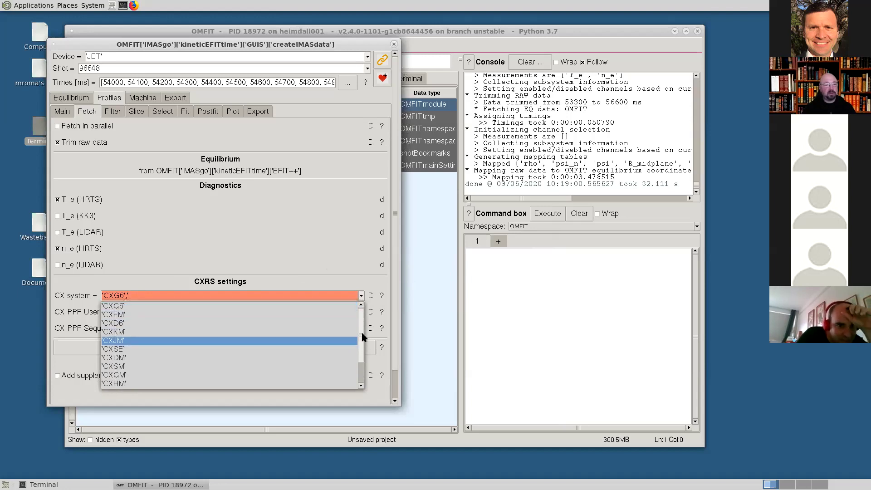
{"action": "scroll", "coordinate": [361, 341], "scroll_direction": "down", "scroll_amount": 1}
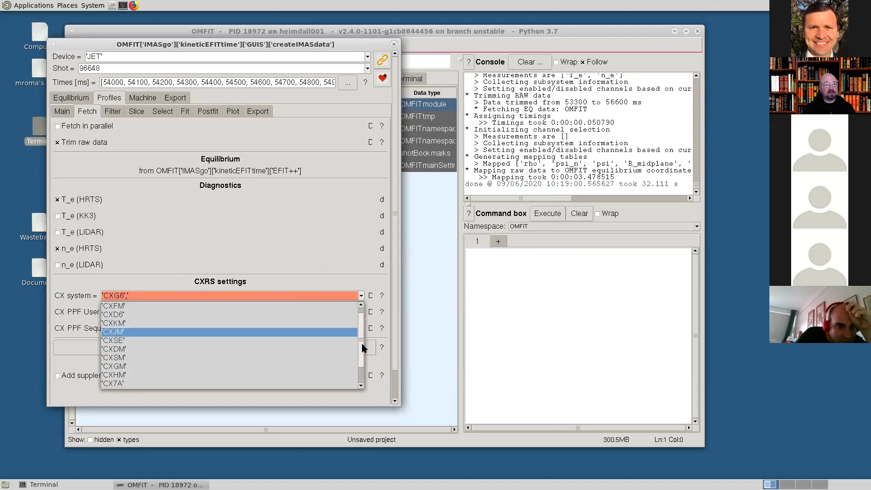
{"action": "left_click", "coordinate": [176, 292]}
{"action": "type", "text": "'C"}
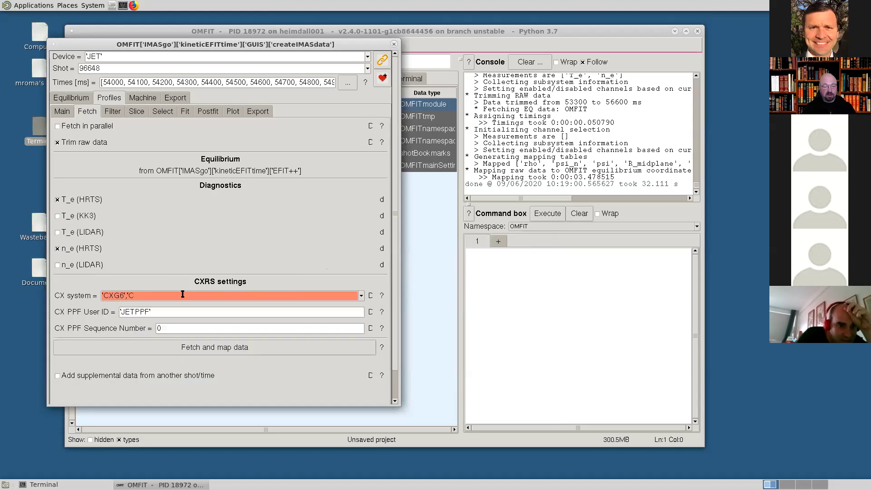
{"action": "type", "text": "XSE'"}
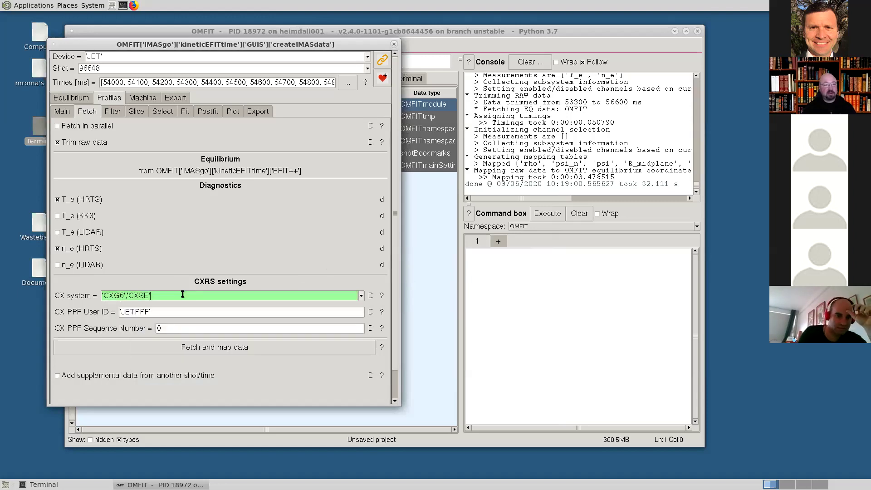
{"action": "key", "text": "Return"}
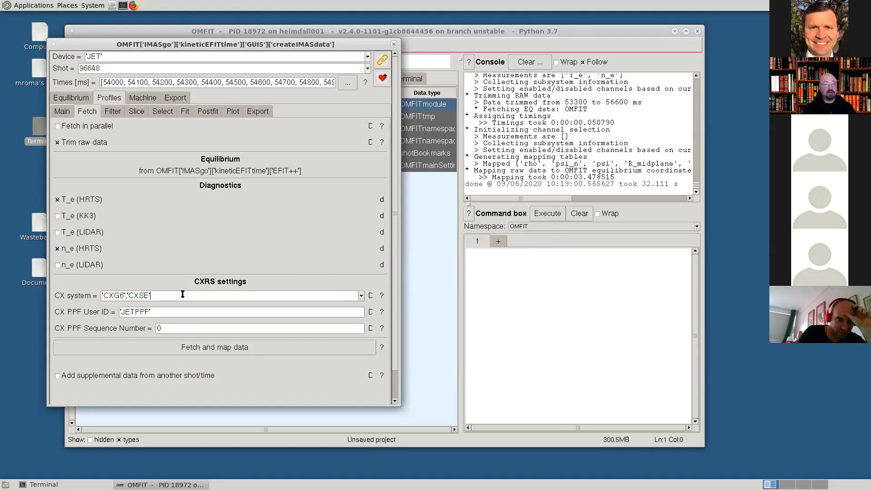
{"action": "left_click", "coordinate": [244, 348]}
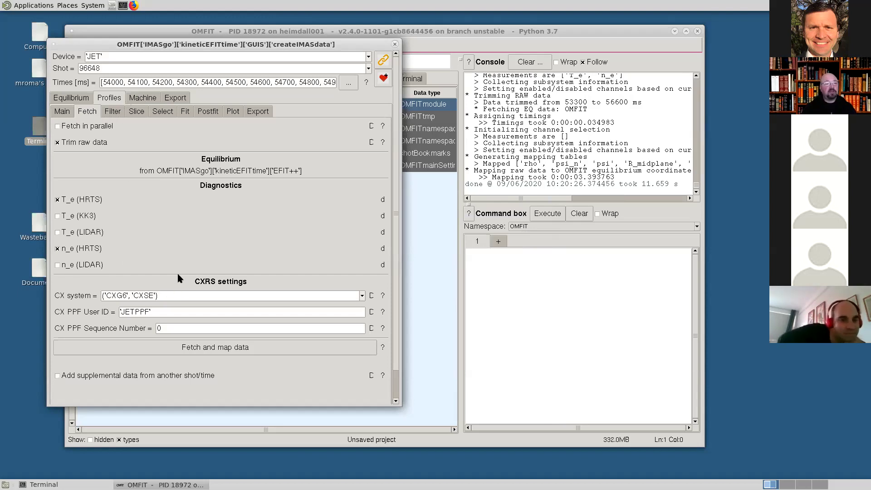
Step: Review the ELM and sawtooth filter settings, then set the slicing time averaging to 46 ms and slice all data
{"action": "left_click", "coordinate": [113, 111]}
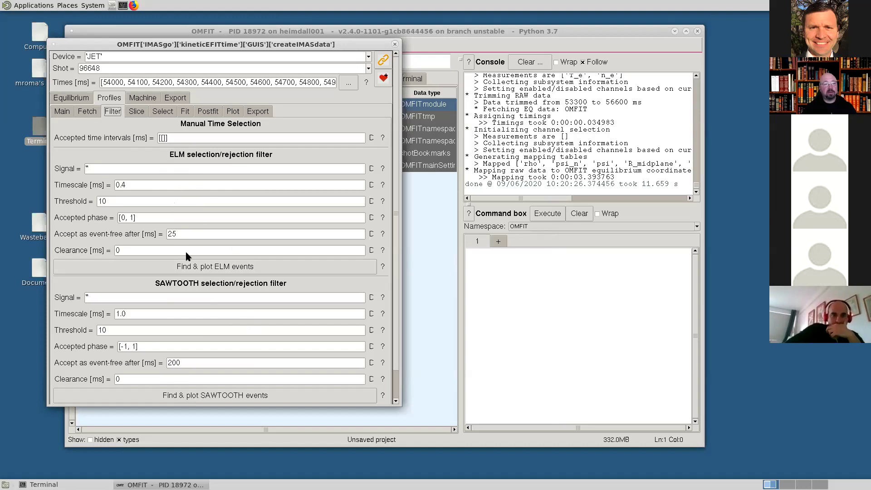
{"action": "left_click", "coordinate": [138, 113]}
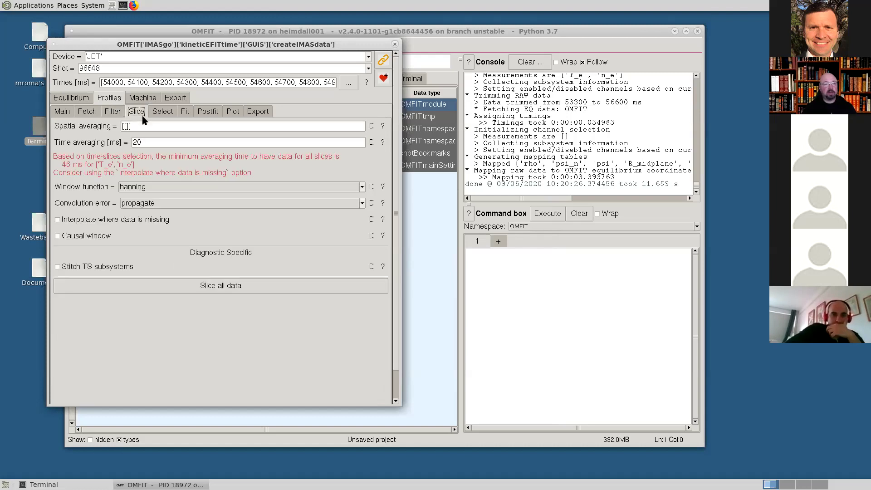
{"action": "left_click", "coordinate": [118, 115]}
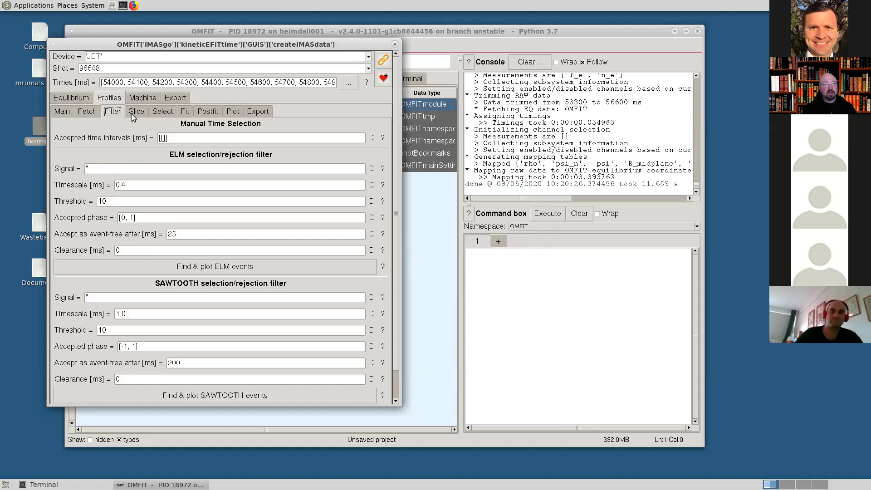
{"action": "left_click", "coordinate": [137, 114]}
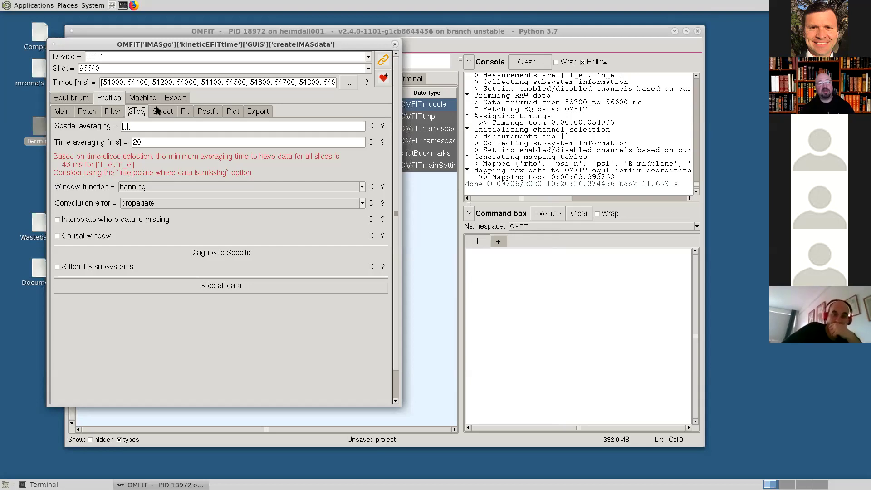
{"action": "double_click", "coordinate": [145, 142]}
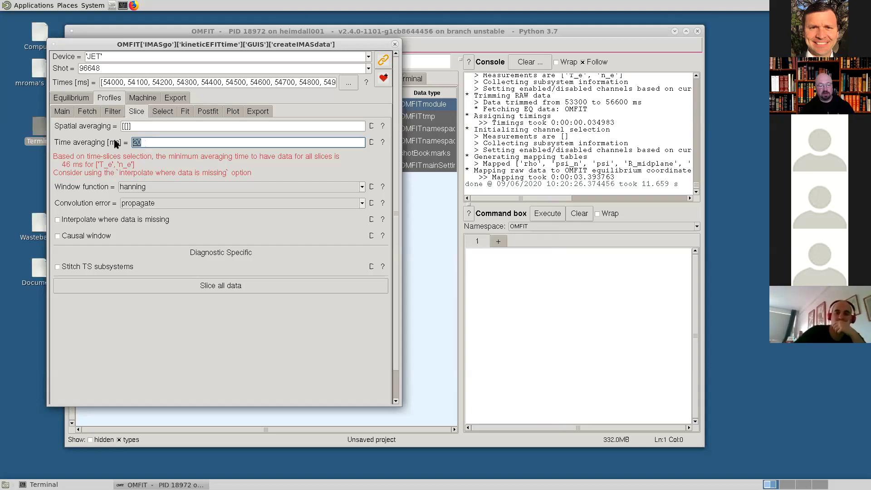
{"action": "type", "text": "46"}
{"action": "key", "text": "Return"}
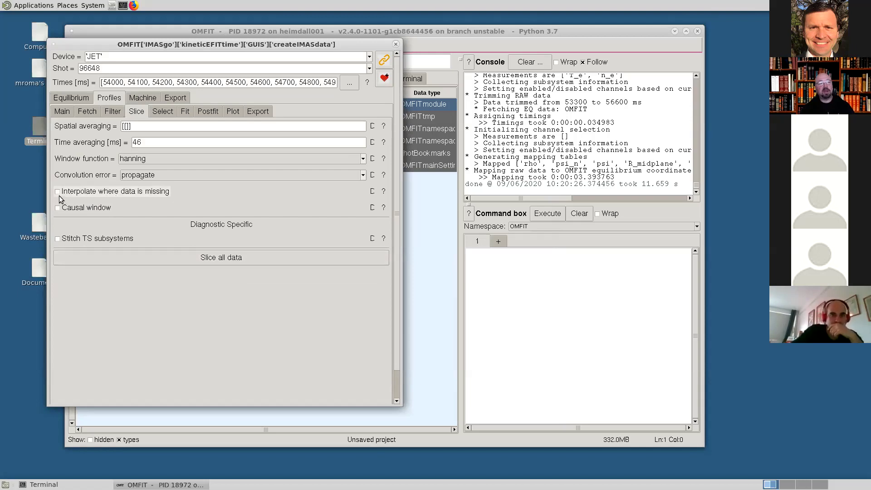
{"action": "left_click", "coordinate": [153, 255]}
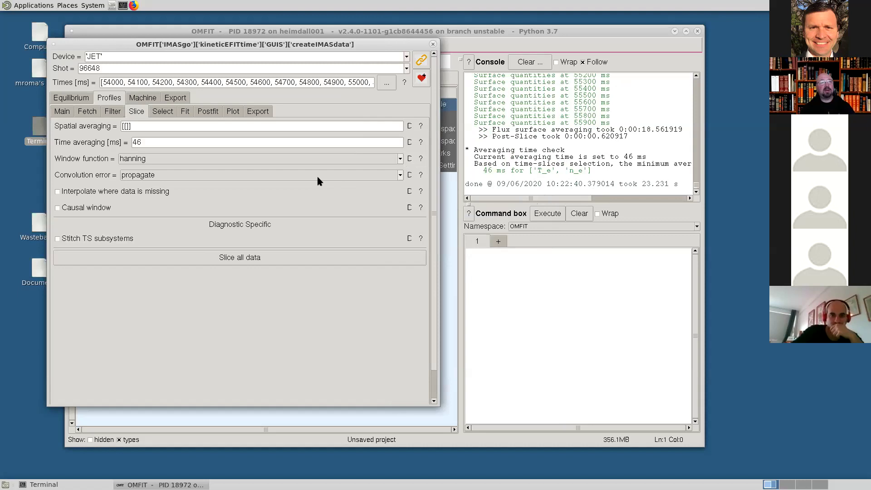
Step: Plot the TS sliced data for the quantities that will be fit, and arrange the plot beside the workflow window
{"action": "left_click", "coordinate": [172, 112]}
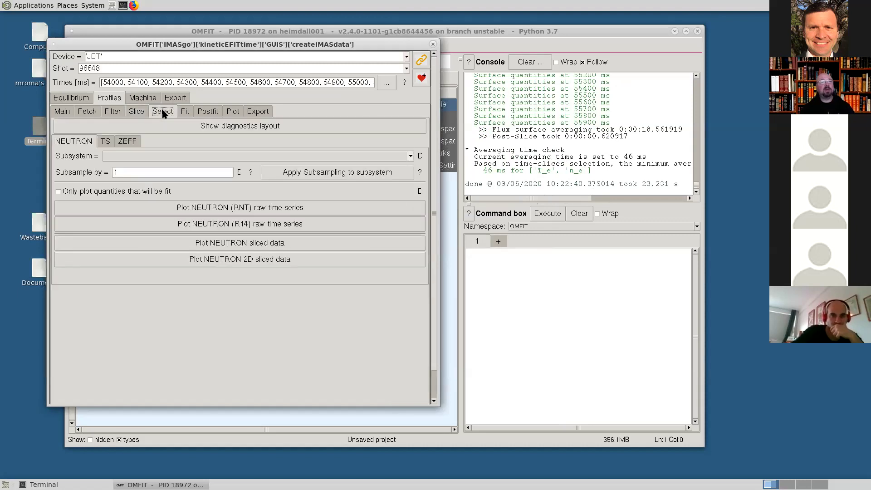
{"action": "left_click", "coordinate": [105, 141]}
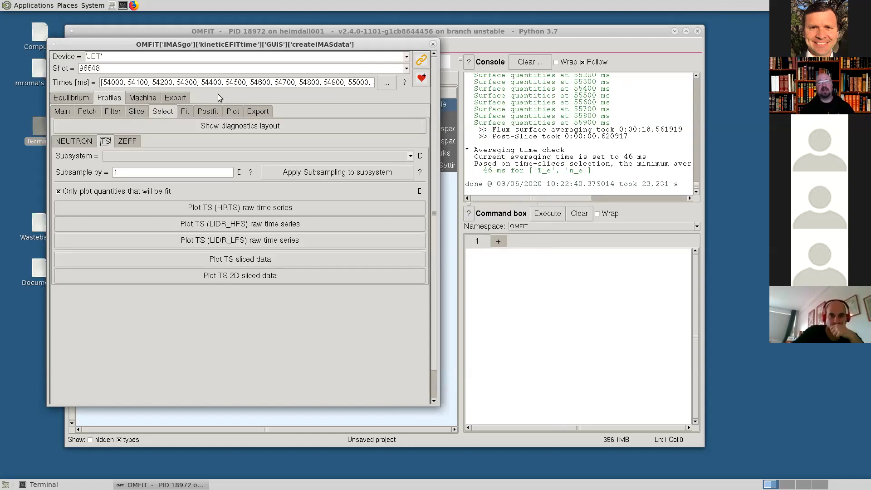
{"action": "left_click", "coordinate": [257, 266]}
{"action": "mouse_move", "coordinate": [456, 123]}
{"action": "left_mouse_down"}
{"action": "mouse_move", "coordinate": [565, 117]}
{"action": "mouse_move", "coordinate": [640, 100]}
{"action": "left_mouse_up"}
{"action": "left_click_drag", "start_coordinate": [360, 44], "coordinate": [320, 44]}
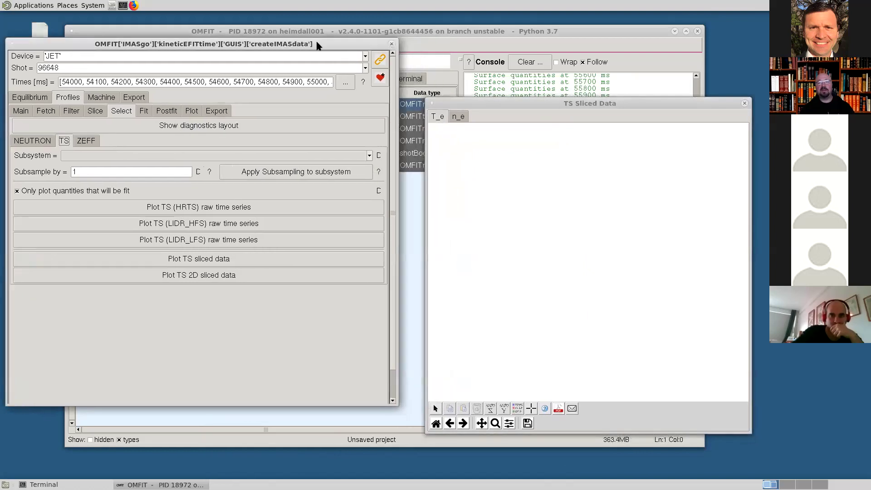
{"action": "left_click_drag", "start_coordinate": [510, 101], "coordinate": [440, 74]}
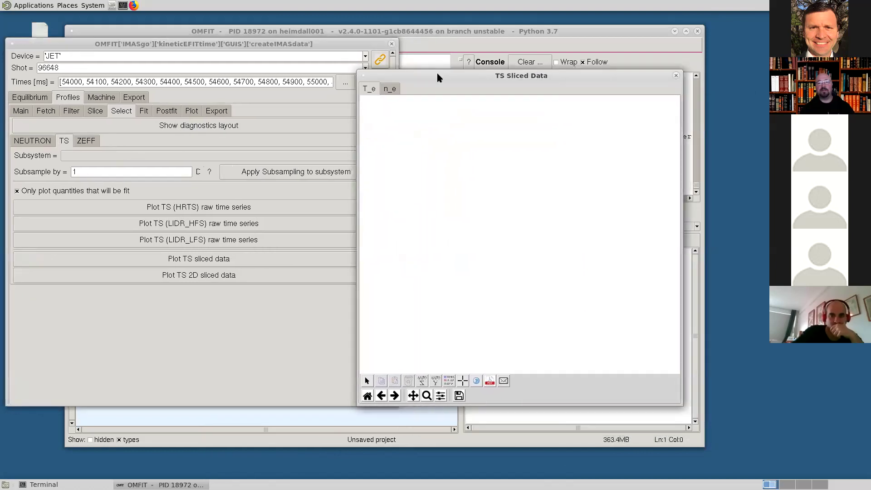
Step: Examine the sliced n_e and T_e profiles, identify the channel of the outlying T_e point, and close the plot
{"action": "left_click", "coordinate": [373, 90]}
{"action": "left_click", "coordinate": [390, 90]}
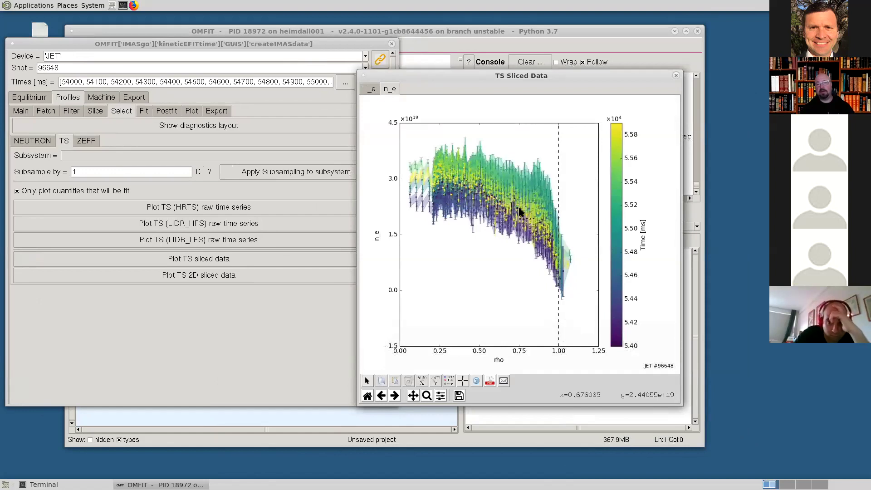
{"action": "left_click", "coordinate": [373, 87]}
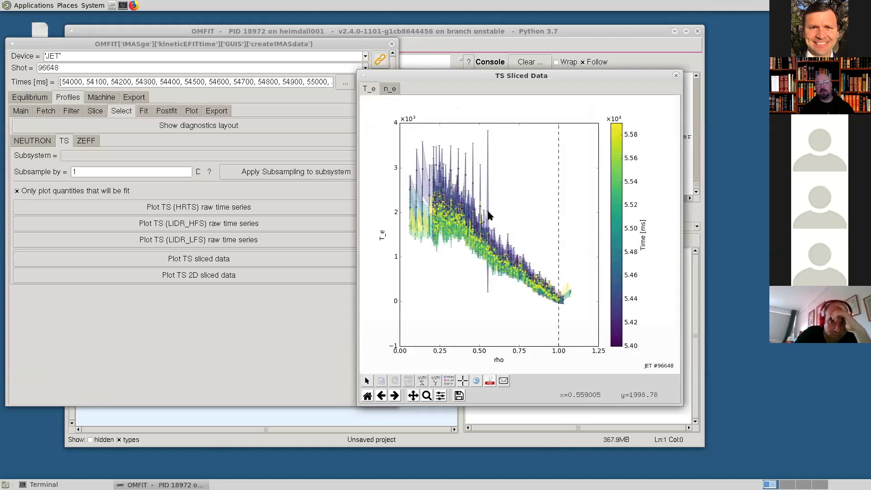
{"action": "scroll", "coordinate": [489, 216], "scroll_direction": "down", "scroll_amount": 1}
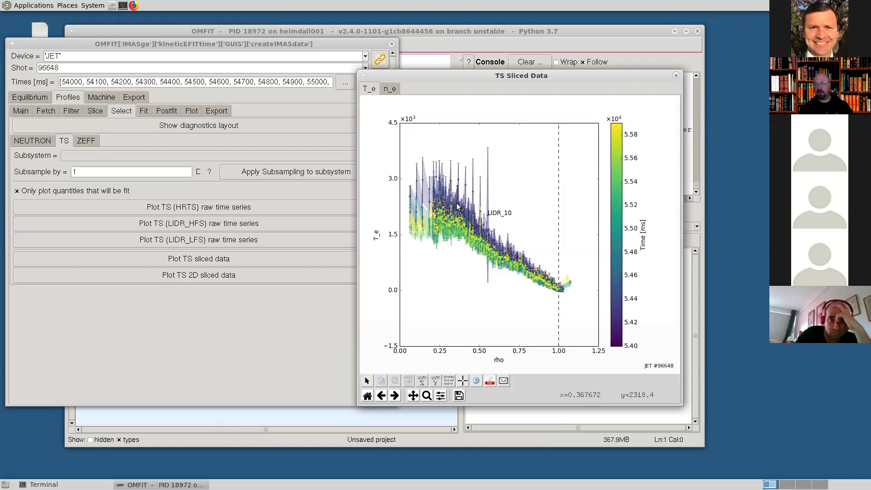
{"action": "left_click", "coordinate": [675, 76]}
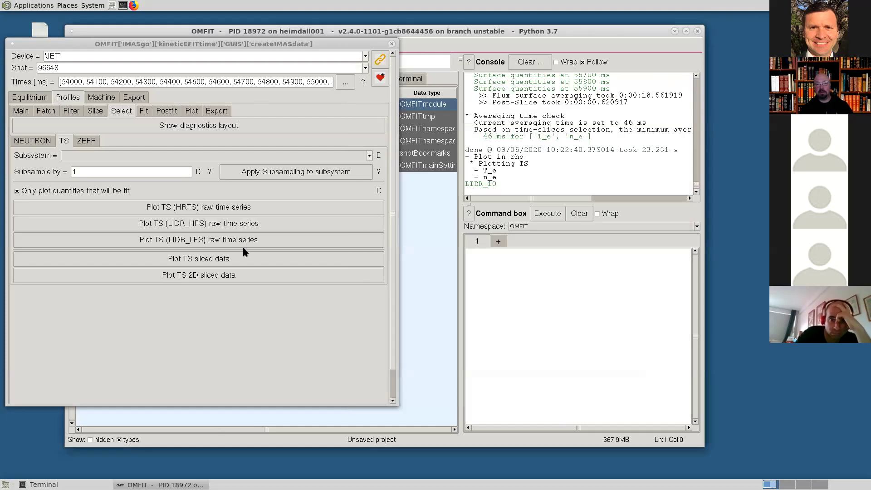
Step: Plot the TS sliced data again and compare its n_e and T_e profiles
{"action": "left_click", "coordinate": [245, 260]}
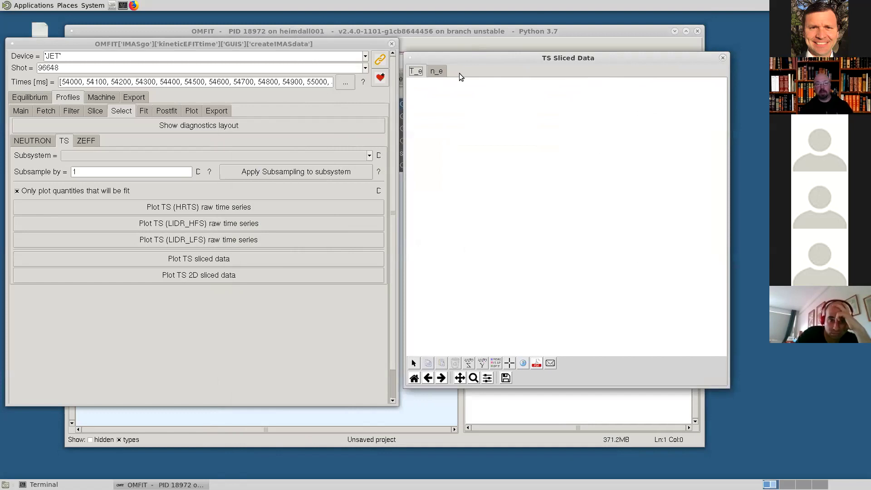
{"action": "left_click_drag", "start_coordinate": [347, 42], "coordinate": [381, 37]}
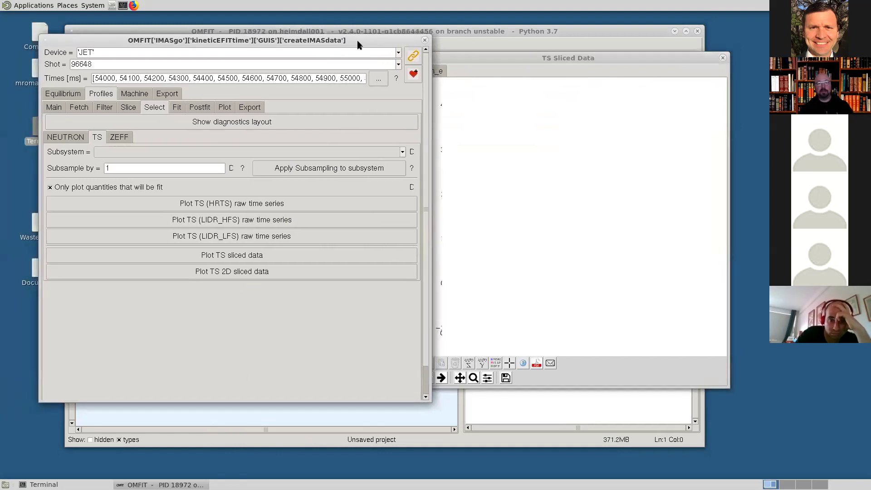
{"action": "left_click", "coordinate": [539, 58]}
{"action": "left_click", "coordinate": [437, 71]}
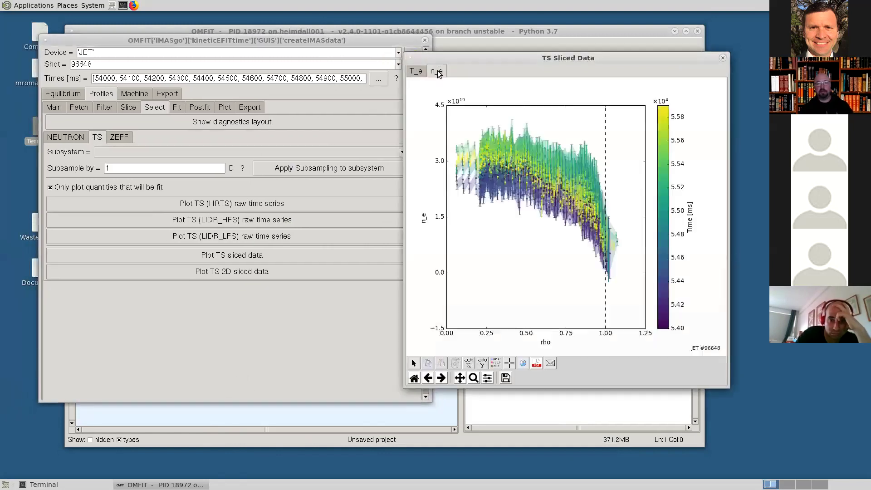
{"action": "left_click", "coordinate": [418, 72]}
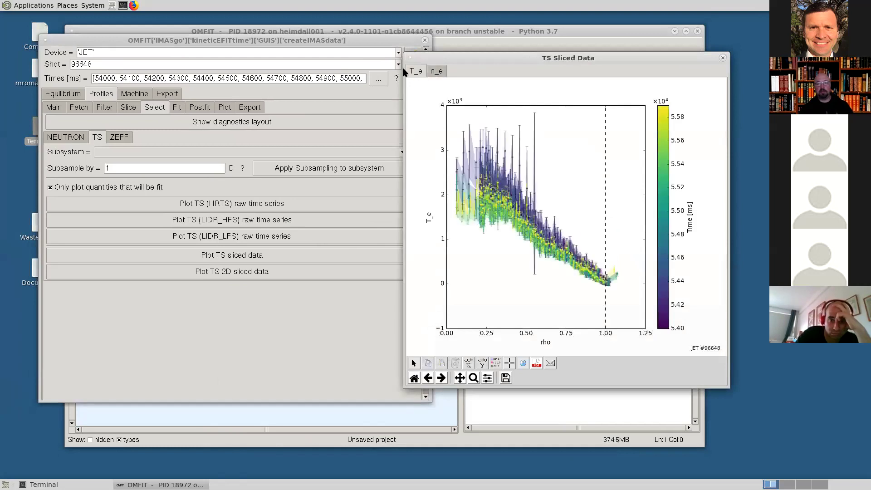
Step: Check which diagnostics are selected for the profile fetch, and return to the TS sliced data plot
{"action": "left_click", "coordinate": [315, 40]}
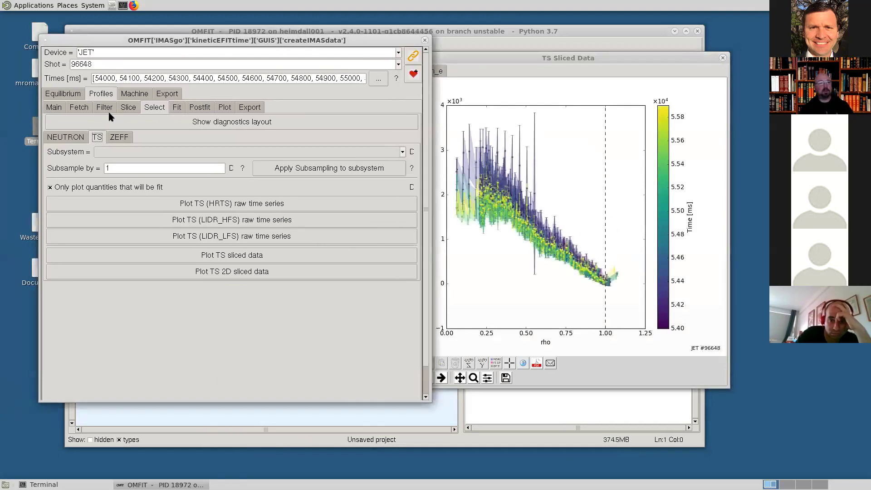
{"action": "left_click", "coordinate": [77, 108]}
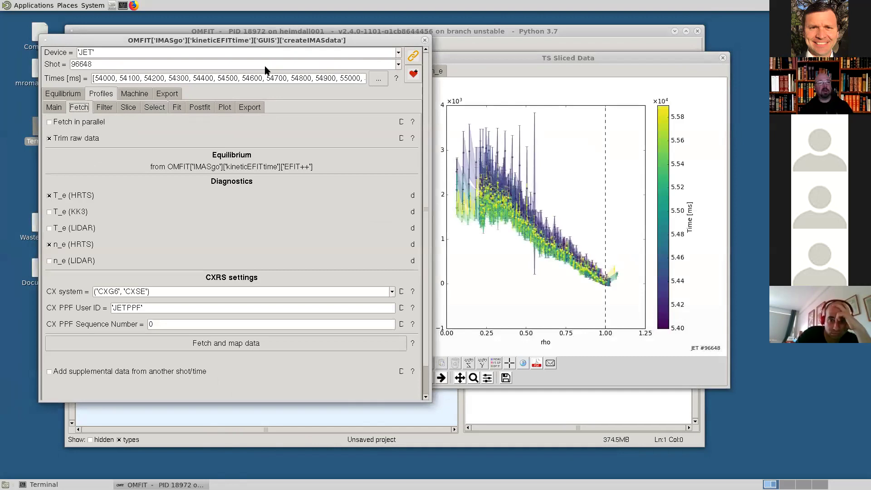
{"action": "left_click", "coordinate": [155, 107]}
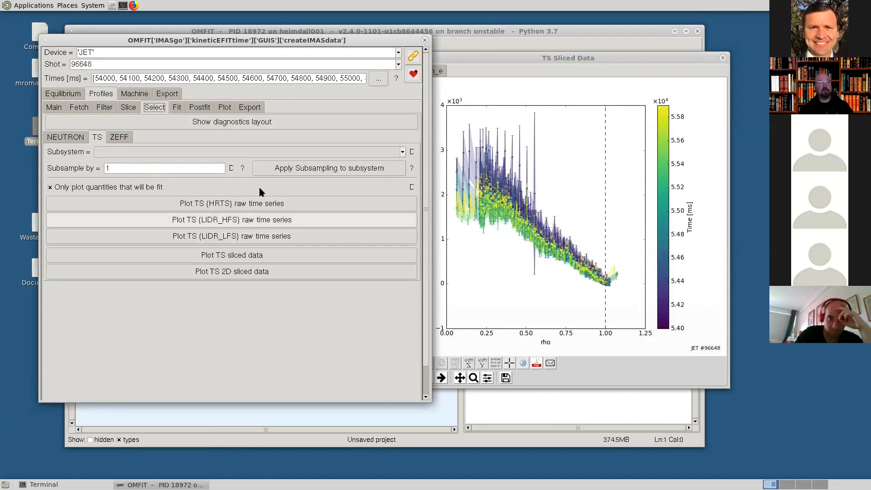
{"action": "left_click", "coordinate": [487, 55]}
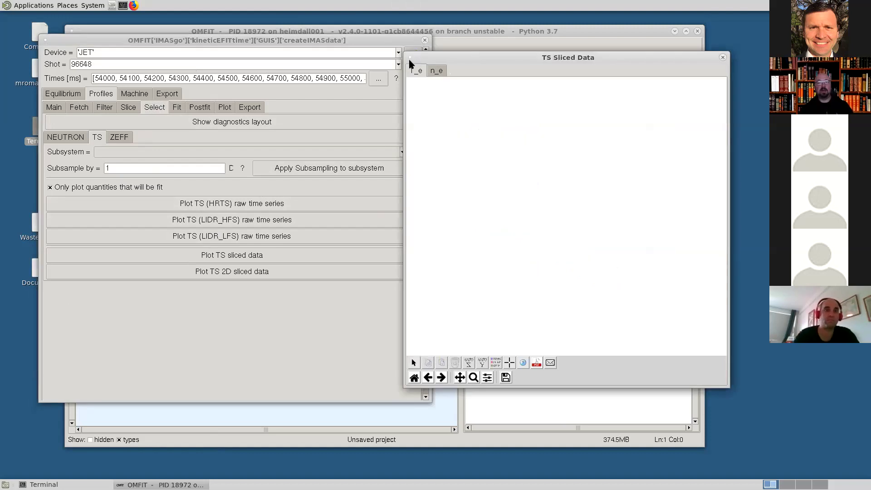
Step: Close the TS sliced data plot, view the TS (LIDR_HFS) raw time series, and close that plot
{"action": "left_click", "coordinate": [411, 58]}
{"action": "left_click", "coordinate": [431, 167]}
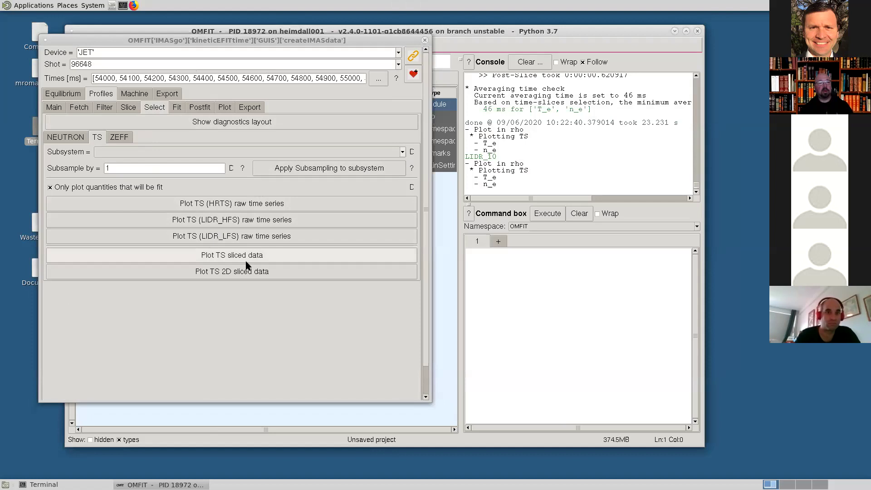
{"action": "left_click", "coordinate": [226, 218]}
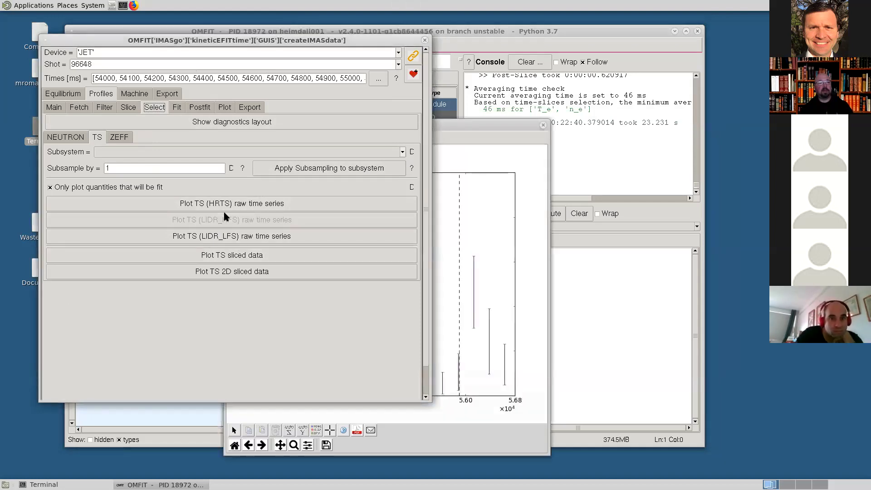
{"action": "left_click_drag", "start_coordinate": [463, 124], "coordinate": [484, 121]}
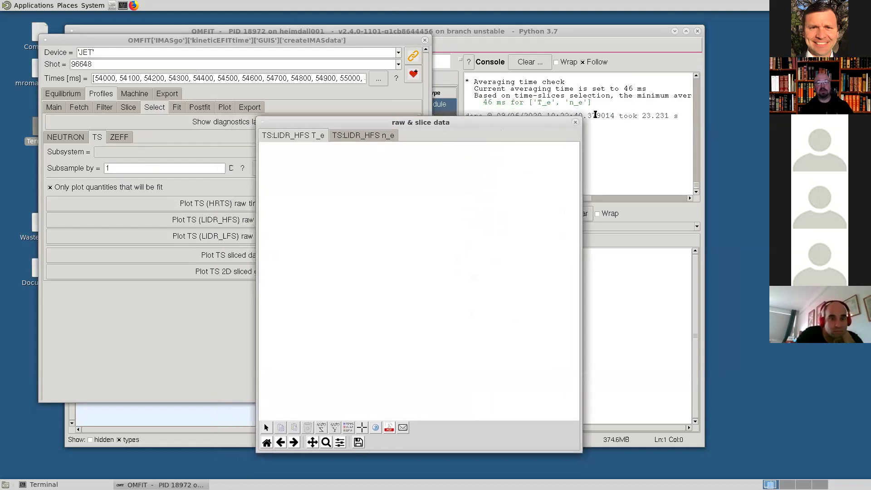
{"action": "left_click", "coordinate": [575, 123]}
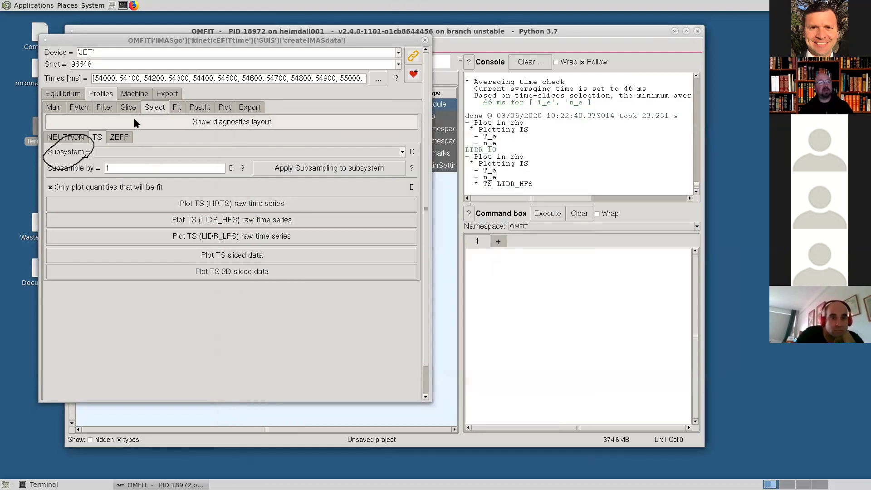
Step: Choose the LIDR_HFS subsystem of TS and exclude both its T_e and n_e data from use
{"action": "left_click", "coordinate": [101, 152]}
{"action": "left_click", "coordinate": [104, 171]}
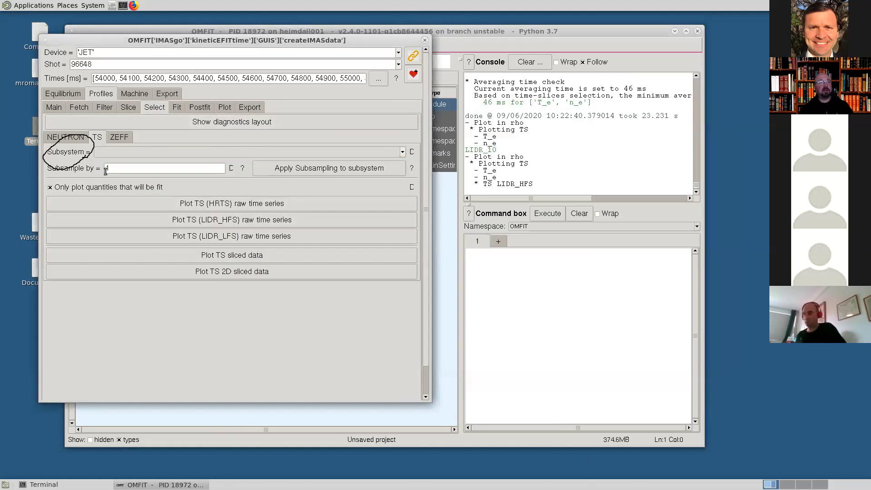
{"action": "left_click", "coordinate": [131, 154]}
{"action": "left_click", "coordinate": [130, 181]}
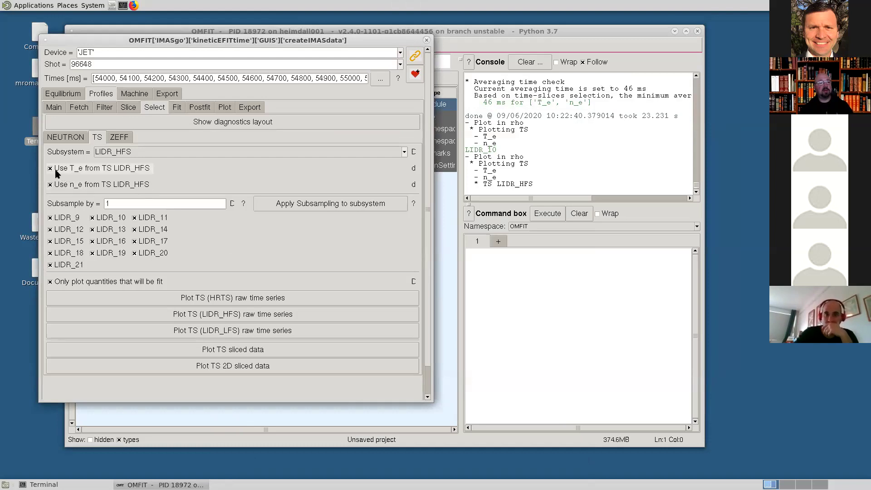
{"action": "left_click", "coordinate": [51, 168]}
{"action": "left_click", "coordinate": [50, 185]}
Step: Choose the LIDR_LFS subsystem of TS and exclude both its T_e and n_e data from use
{"action": "left_click", "coordinate": [137, 153]}
{"action": "left_click", "coordinate": [123, 188]}
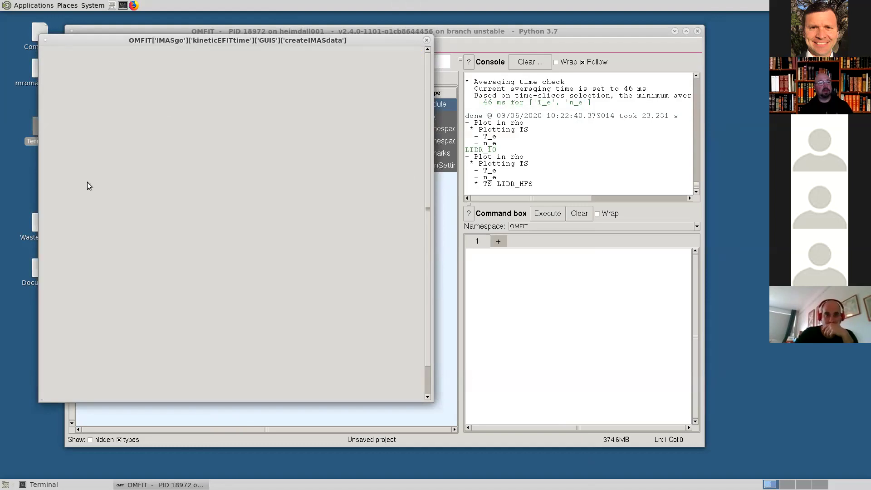
{"action": "left_click", "coordinate": [50, 168]}
{"action": "scroll", "coordinate": [188, 175], "scroll_direction": "down", "scroll_amount": 1}
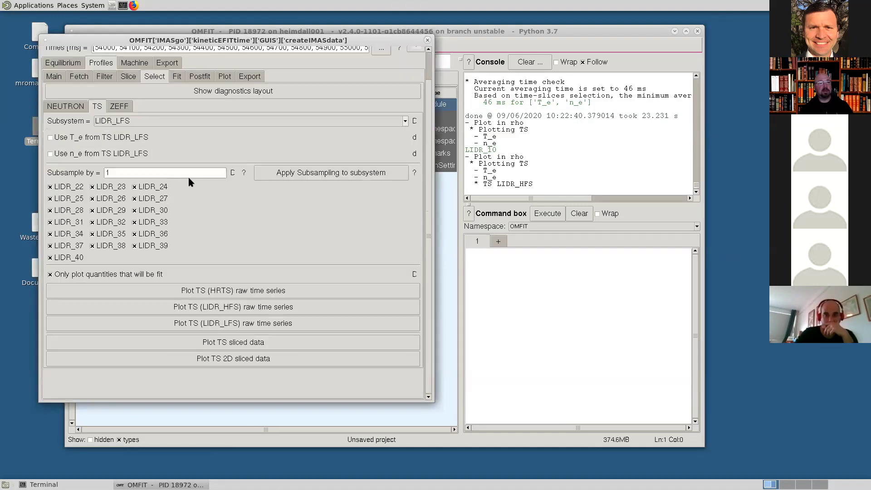
Step: Plot the TS sliced data with the LIDR subsystems excluded, enlarge the plot to inspect the T_e profile, and close it
{"action": "left_click", "coordinate": [254, 342]}
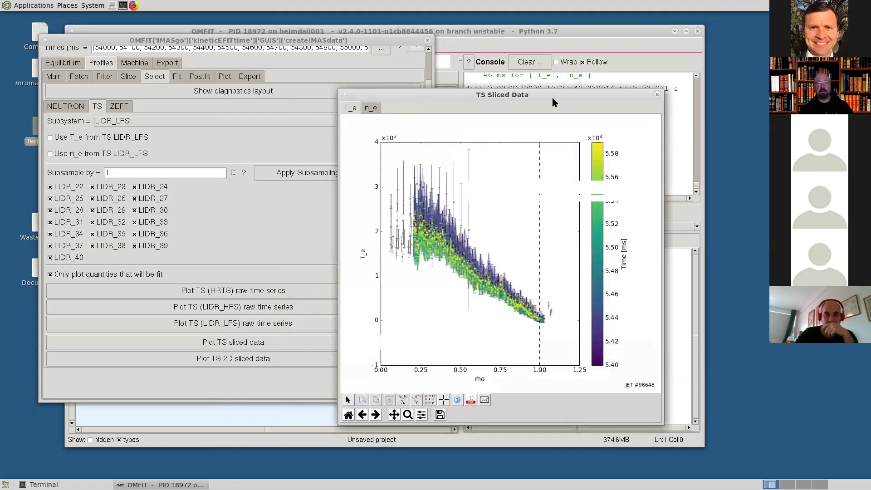
{"action": "left_click_drag", "start_coordinate": [548, 93], "coordinate": [569, 72]}
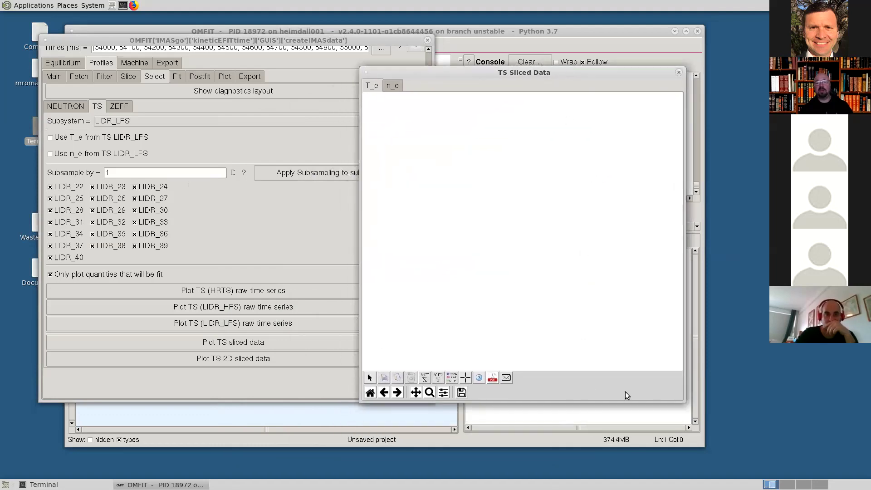
{"action": "left_click_drag", "start_coordinate": [682, 400], "coordinate": [720, 421]}
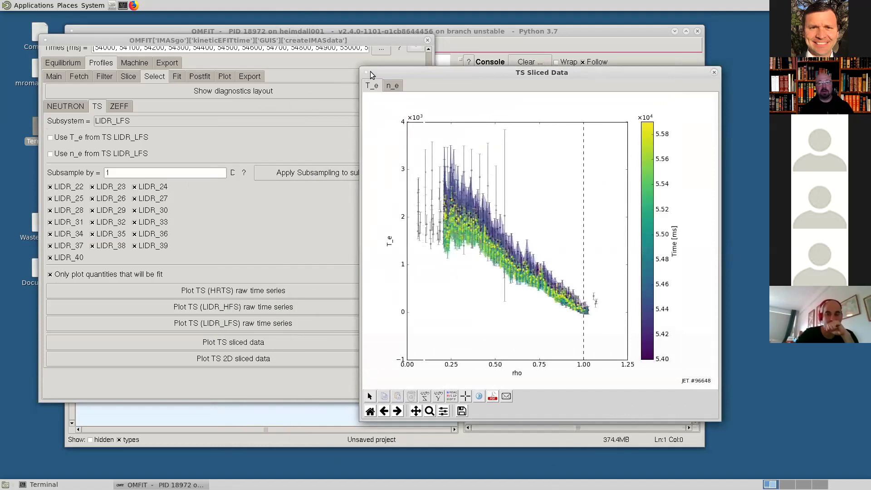
{"action": "left_click", "coordinate": [713, 74]}
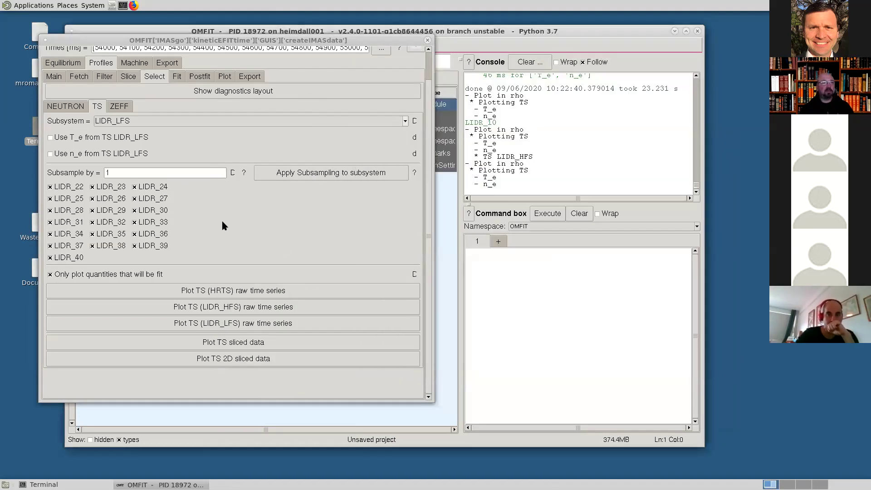
Step: Open the profile fit settings and set the fit range to [0, 1.0]
{"action": "left_click", "coordinate": [177, 77]}
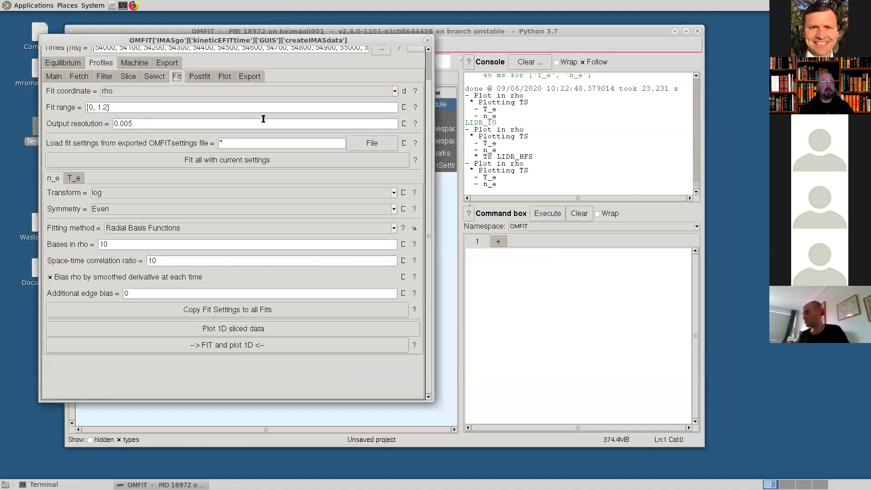
{"action": "left_click", "coordinate": [107, 108]}
{"action": "key", "text": "BackSpace"}
{"action": "type", "text": "0"}
{"action": "key", "text": "Return"}
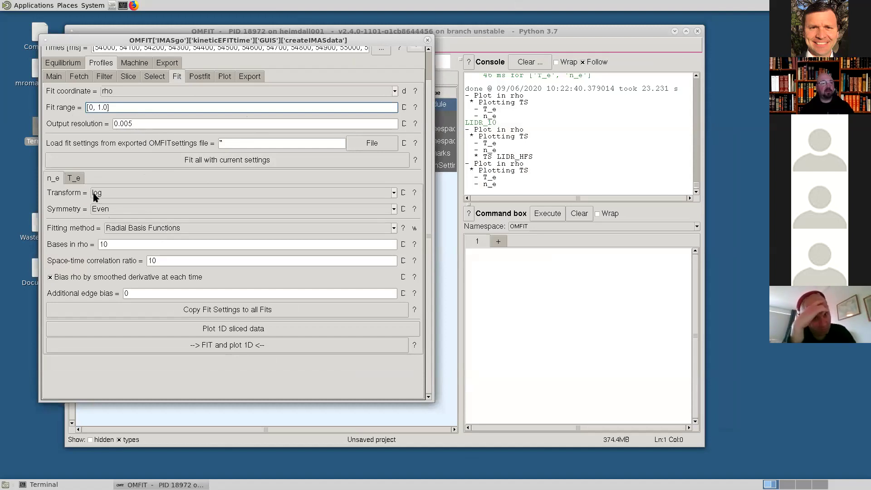
Step: Review the available fitting methods for n_e, keep Radial Basis Functions, and check the T_e fit settings before returning to n_e
{"action": "left_click", "coordinate": [138, 209]}
{"action": "left_click", "coordinate": [150, 227]}
{"action": "left_click", "coordinate": [155, 228]}
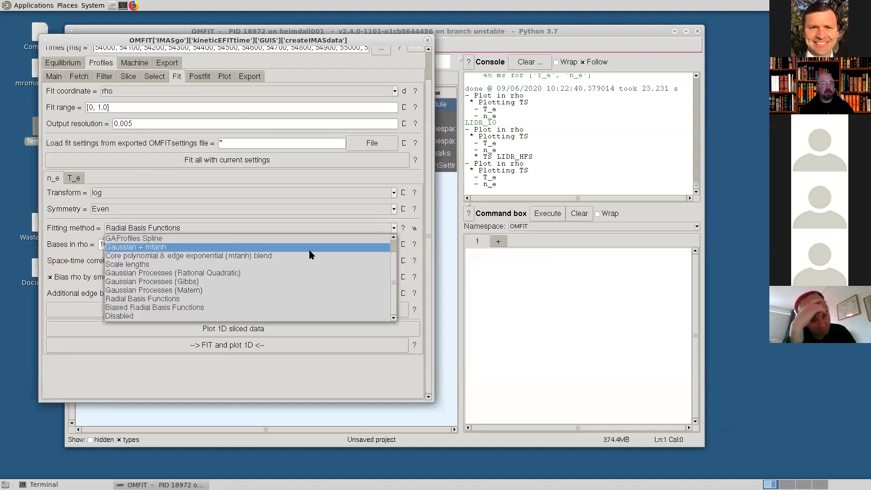
{"action": "left_click_drag", "start_coordinate": [393, 262], "coordinate": [392, 245]}
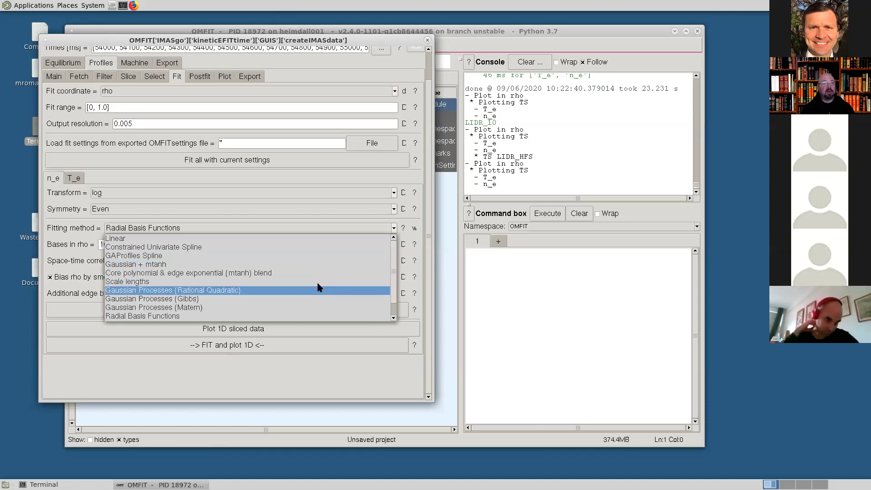
{"action": "left_click", "coordinate": [319, 313]}
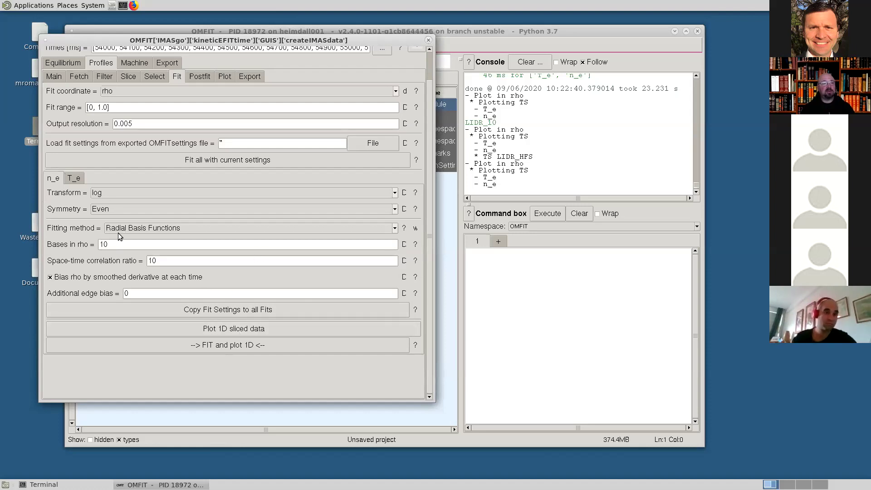
{"action": "left_click", "coordinate": [73, 179]}
{"action": "left_click", "coordinate": [57, 178]}
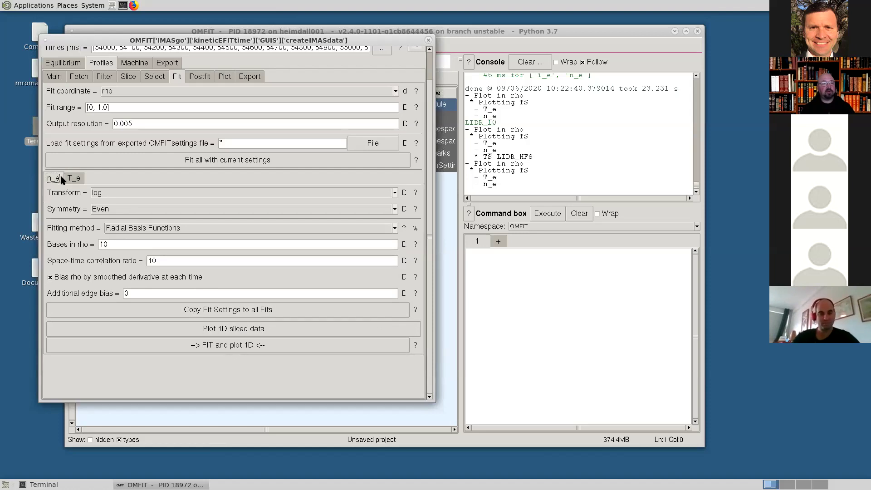
Step: Fit n_e with Radial Basis Functions, plot it in 1D, and arrange the figure beside the workflow window
{"action": "left_click", "coordinate": [223, 346]}
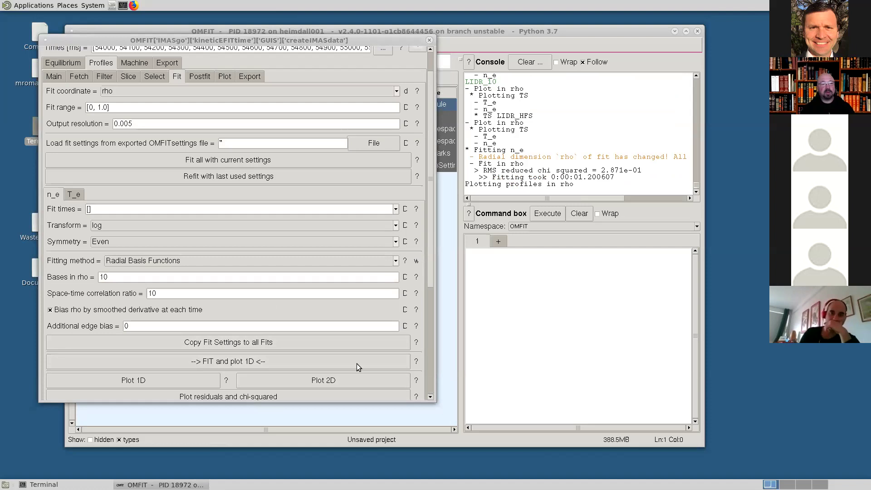
{"action": "left_click_drag", "start_coordinate": [405, 124], "coordinate": [542, 69]}
{"action": "left_click_drag", "start_coordinate": [299, 53], "coordinate": [202, 52]}
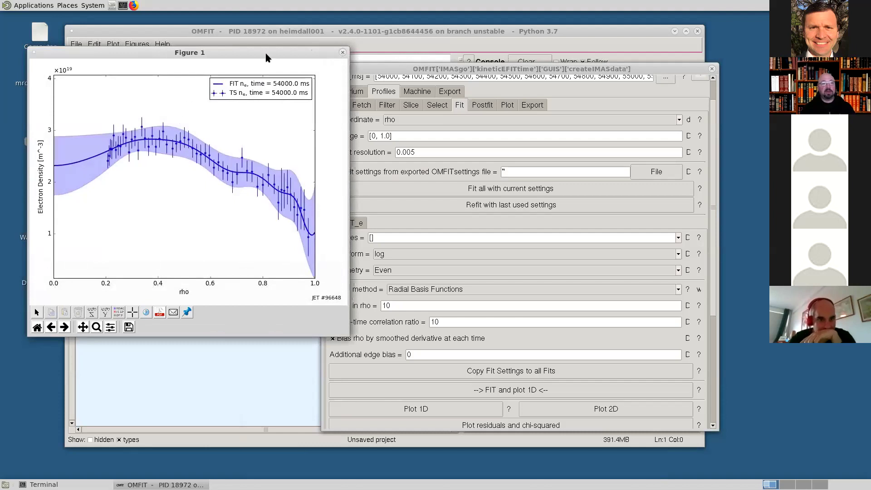
{"action": "left_click_drag", "start_coordinate": [266, 57], "coordinate": [250, 58]}
{"action": "left_click_drag", "start_coordinate": [378, 75], "coordinate": [420, 70]}
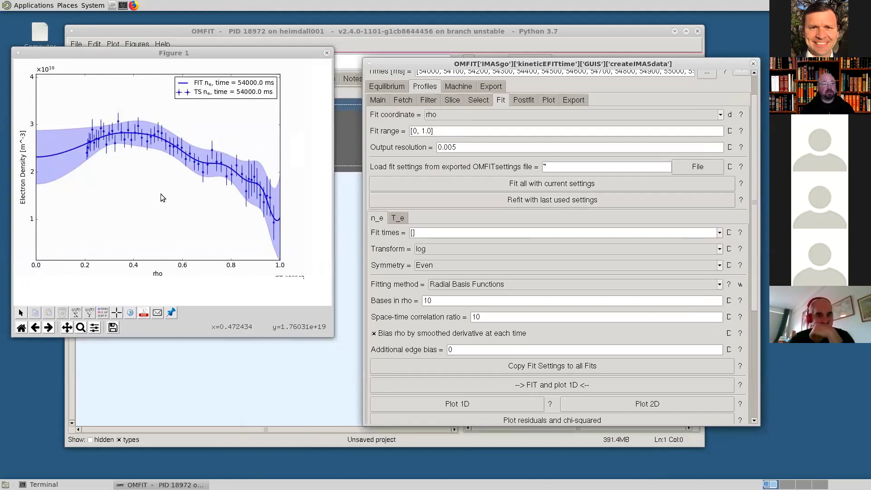
Step: Step through the time slices of the n_e fit up to 55700 ms, compare fit and TS data, and close the figure
{"action": "left_click", "coordinate": [148, 216]}
{"action": "key", "text": "Right"}
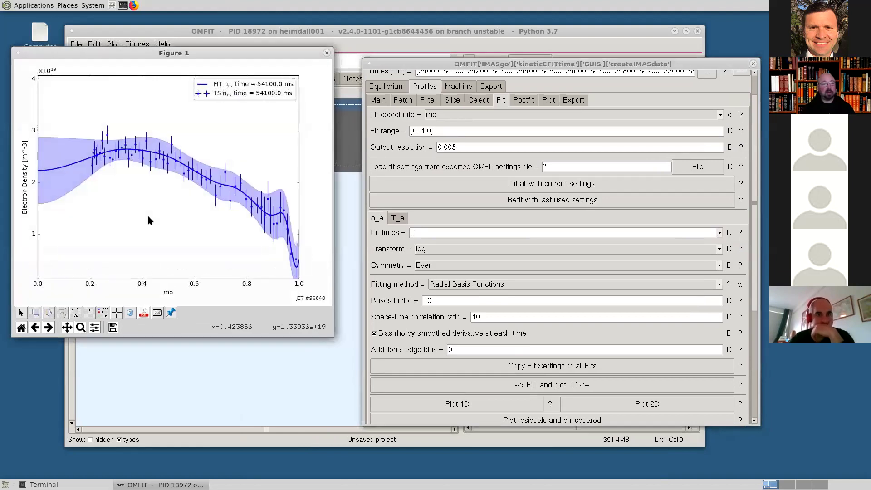
{"action": "key", "text": "Right"}
{"action": "key", "text": "Right"}
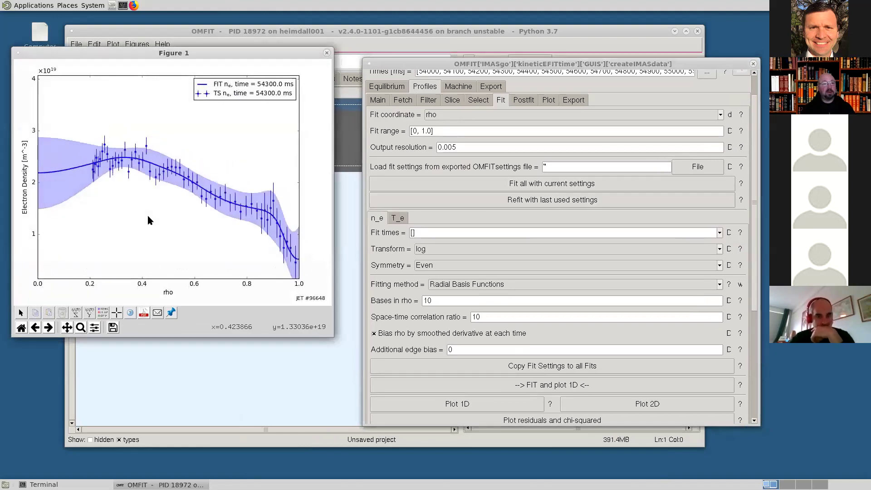
{"action": "key", "text": "Right"}
{"action": "key", "text": "Right"}
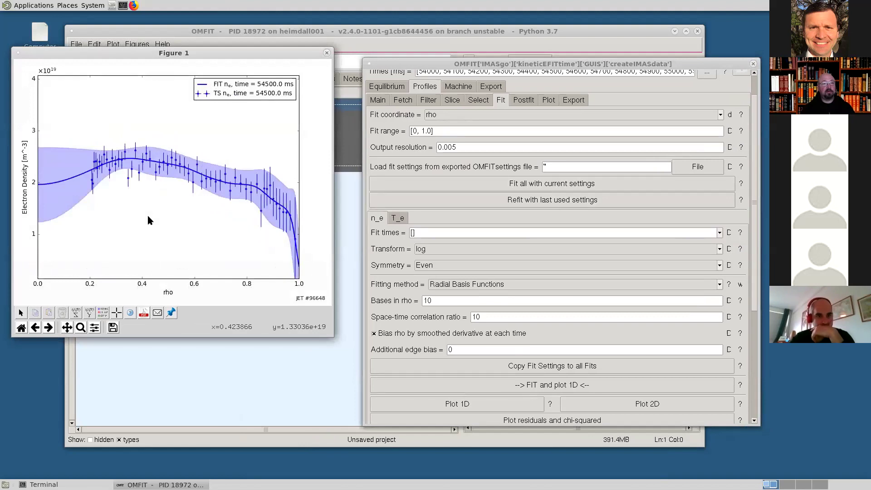
{"action": "key", "text": "Right"}
{"action": "key", "text": "Right"}
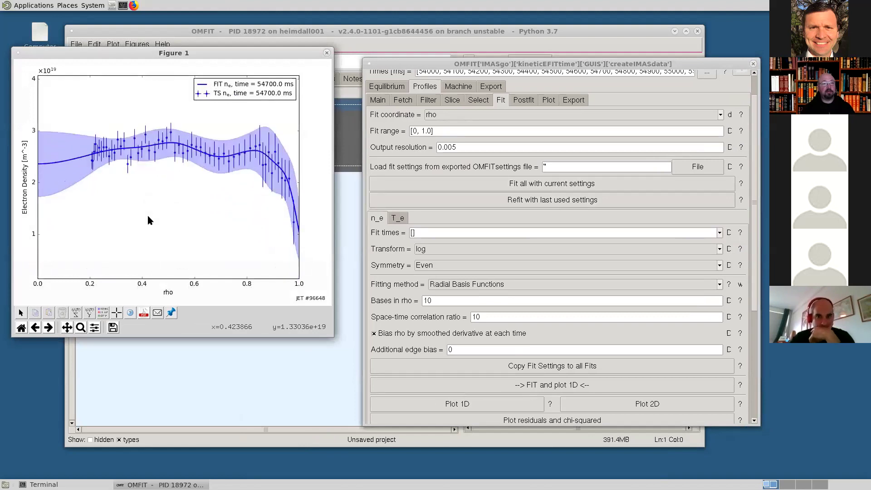
{"action": "key", "text": "Right"}
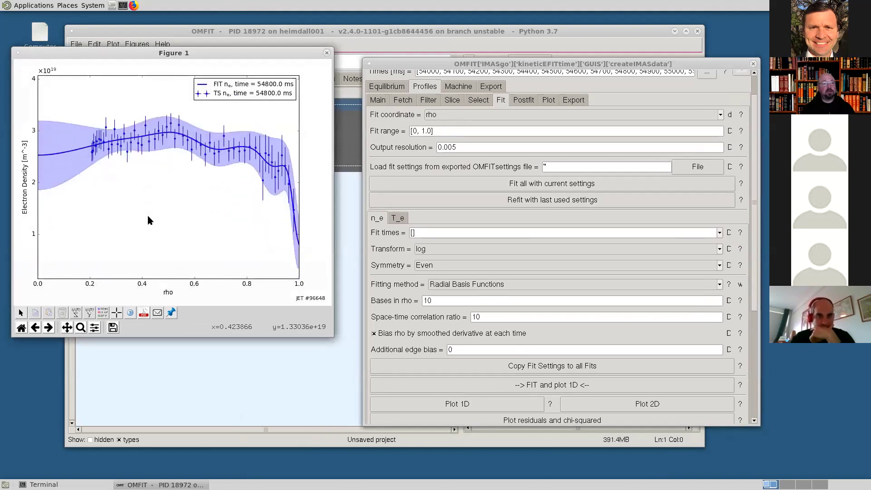
{"action": "key", "text": "Right"}
{"action": "key", "text": "Right"}
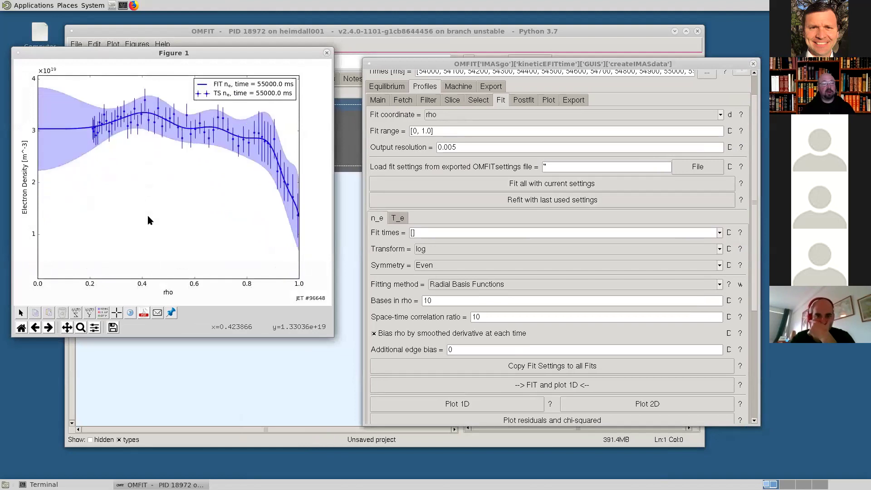
{"action": "key", "text": "Right"}
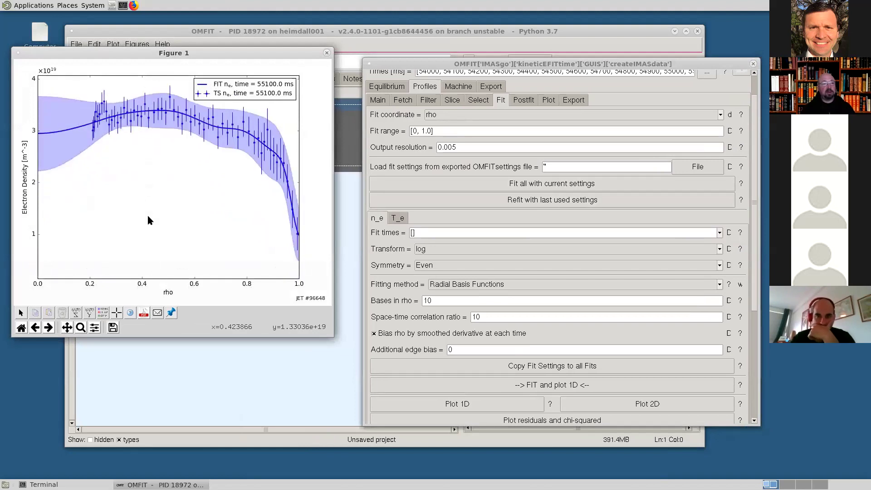
{"action": "key", "text": "Right"}
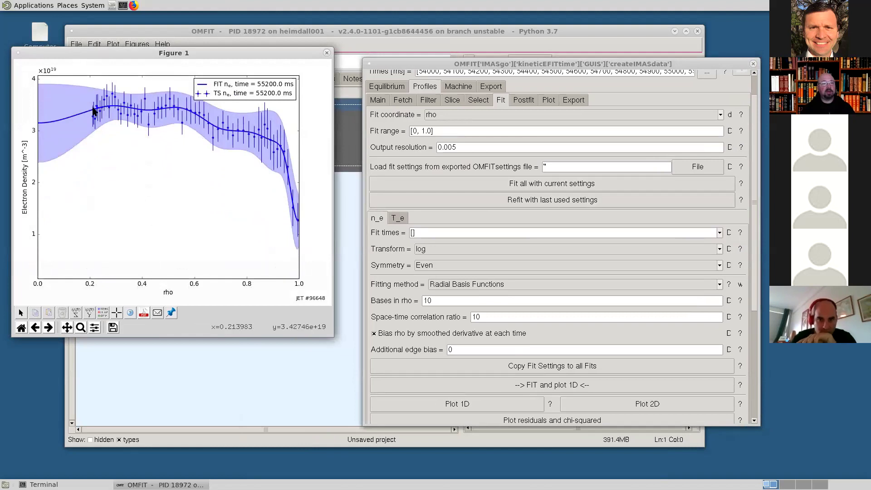
{"action": "key", "text": "Right"}
{"action": "key", "text": "Right"}
{"action": "key", "text": "Right"}
{"action": "key", "text": "Right"}
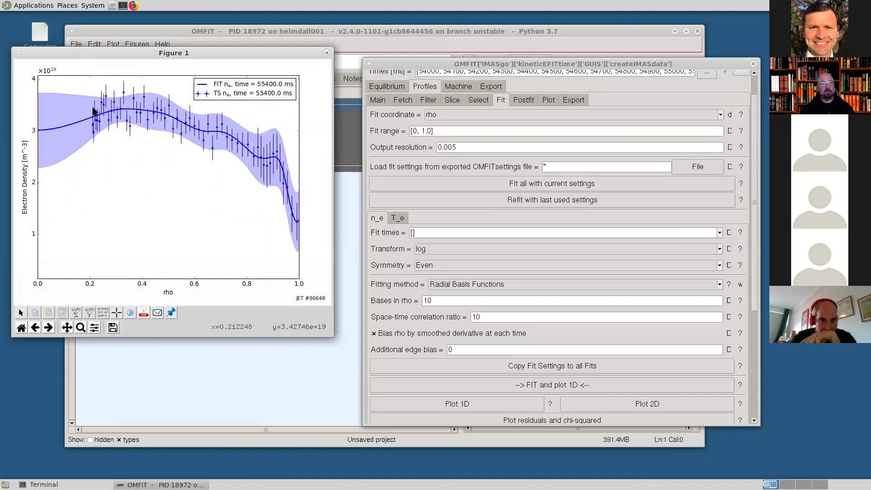
{"action": "key", "text": "Right"}
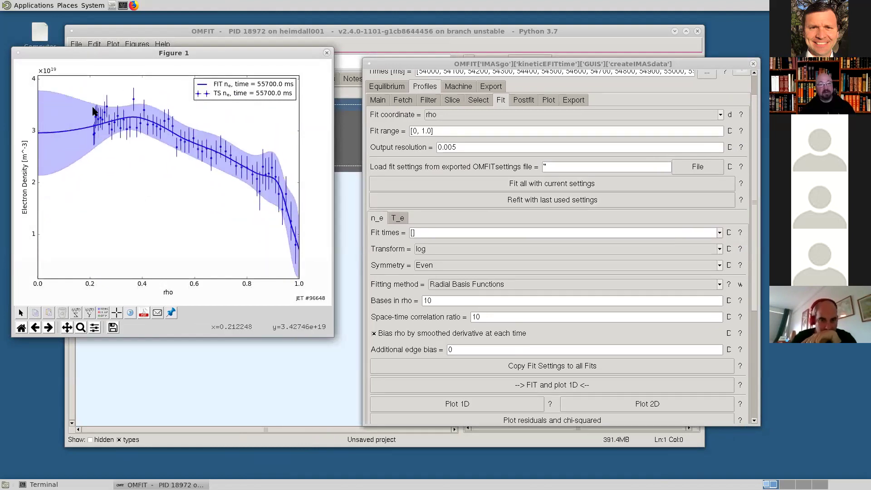
{"action": "left_click", "coordinate": [326, 54]}
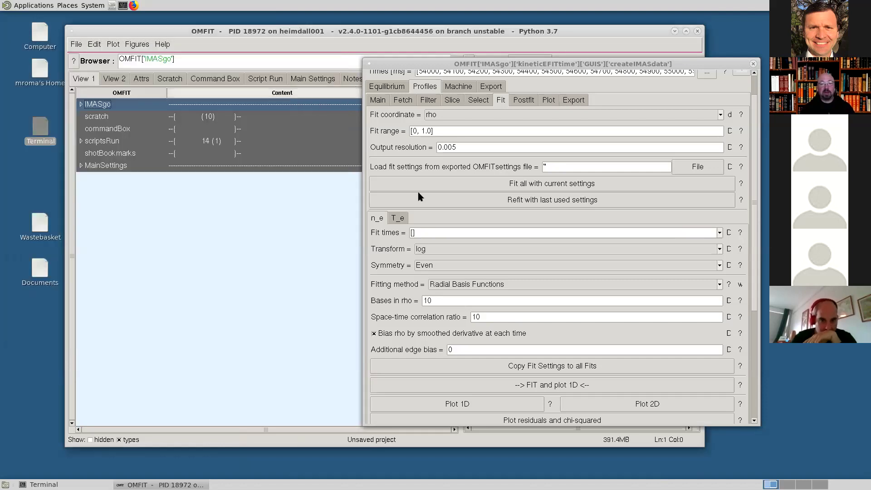
Step: Set the n_e fitting method to Scale lengths, and move the workflow window to free space on the desktop
{"action": "left_click", "coordinate": [720, 284]}
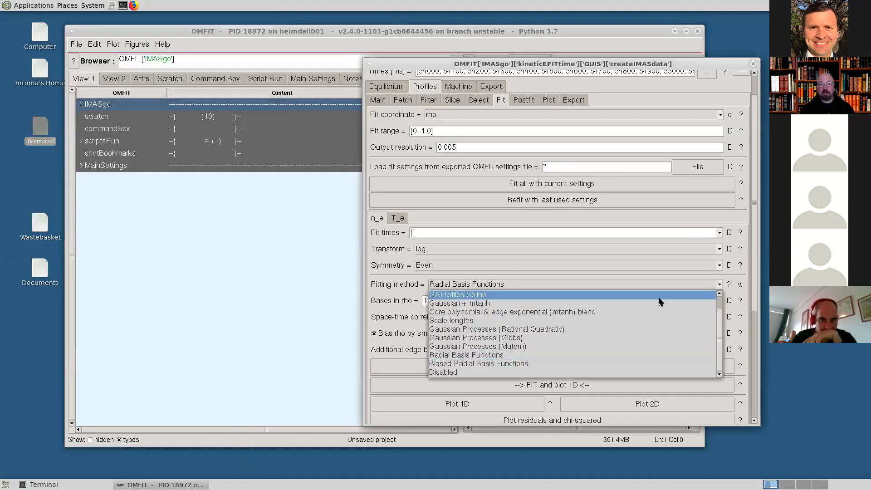
{"action": "left_click", "coordinate": [536, 320]}
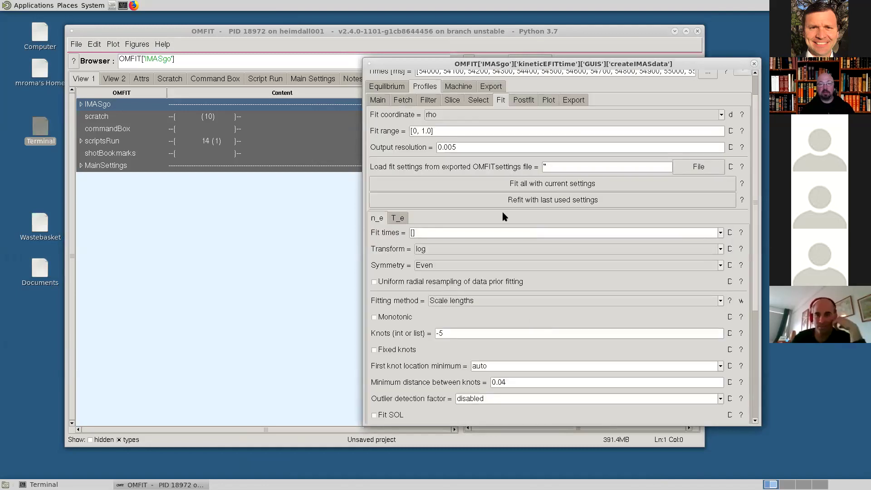
{"action": "left_click_drag", "start_coordinate": [425, 64], "coordinate": [380, 26]}
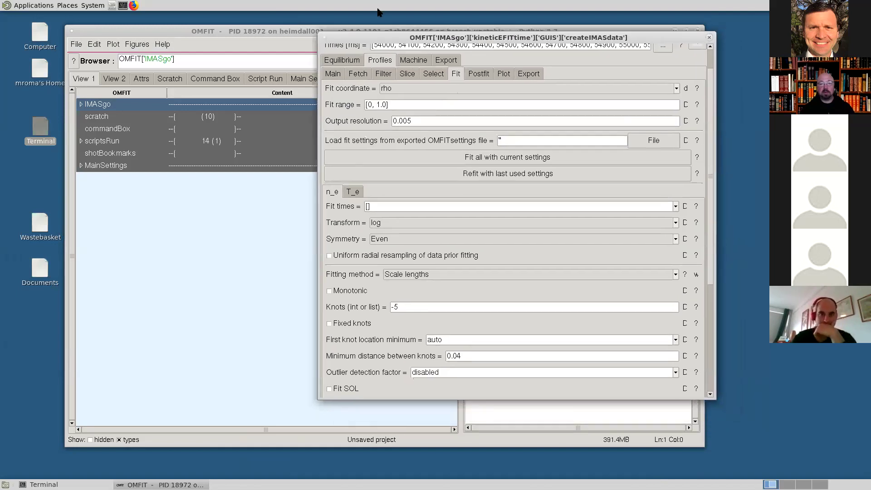
Step: Fit n_e with Scale lengths, plot it in 1D, and move the workflow window clear of the figure
{"action": "scroll", "coordinate": [711, 224], "scroll_direction": "down", "scroll_amount": 5}
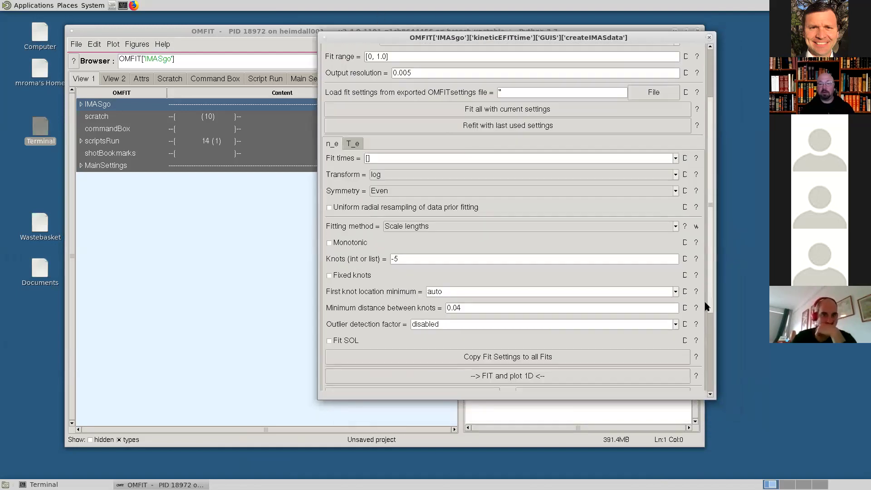
{"action": "left_click", "coordinate": [499, 248]}
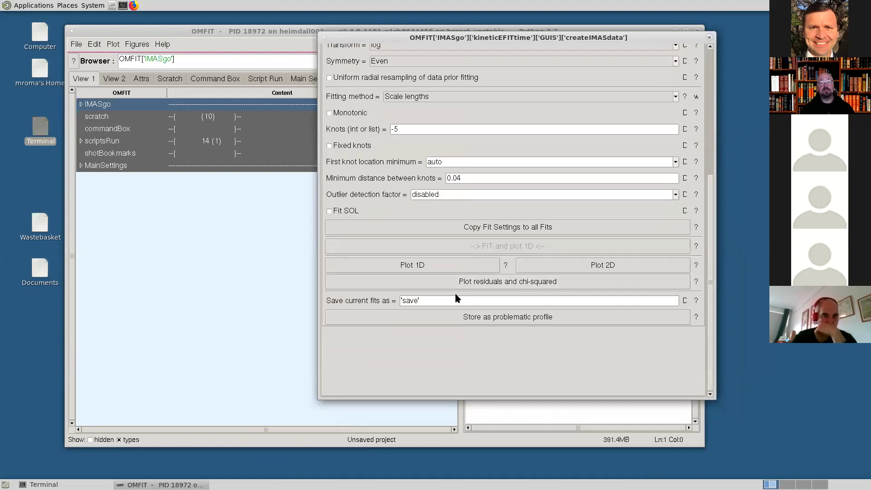
{"action": "left_click_drag", "start_coordinate": [581, 39], "coordinate": [364, 230]}
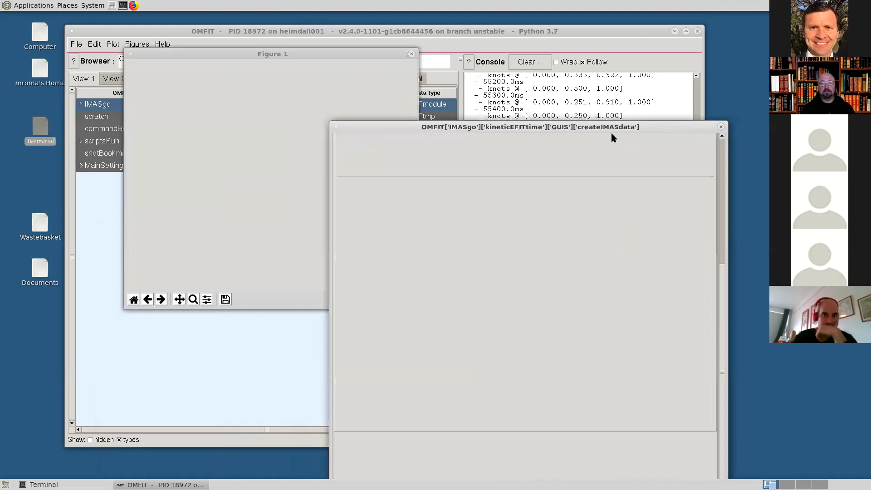
{"action": "left_click_drag", "start_coordinate": [534, 92], "coordinate": [557, 85]}
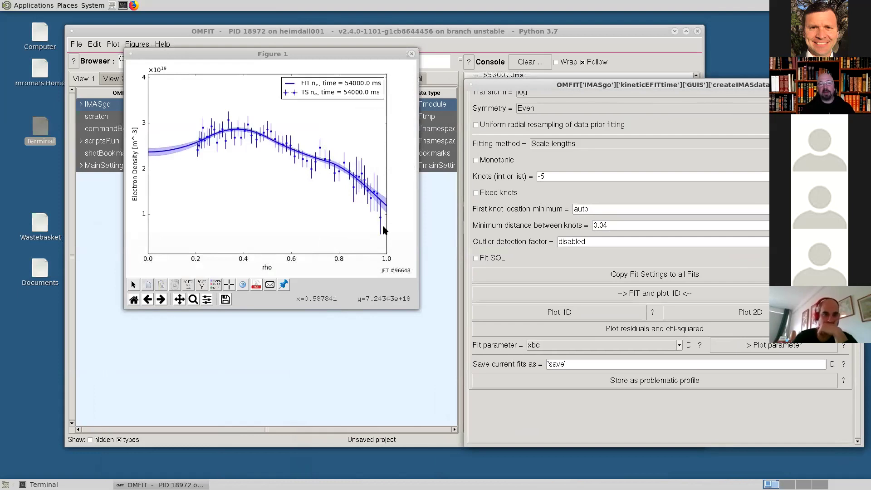
Step: Review the available fitting methods for n_e, keep Scale lengths, and uncover the fit figure again
{"action": "left_click_drag", "start_coordinate": [503, 86], "coordinate": [311, 53]}
{"action": "scroll", "coordinate": [356, 181], "scroll_direction": "up", "scroll_amount": 3}
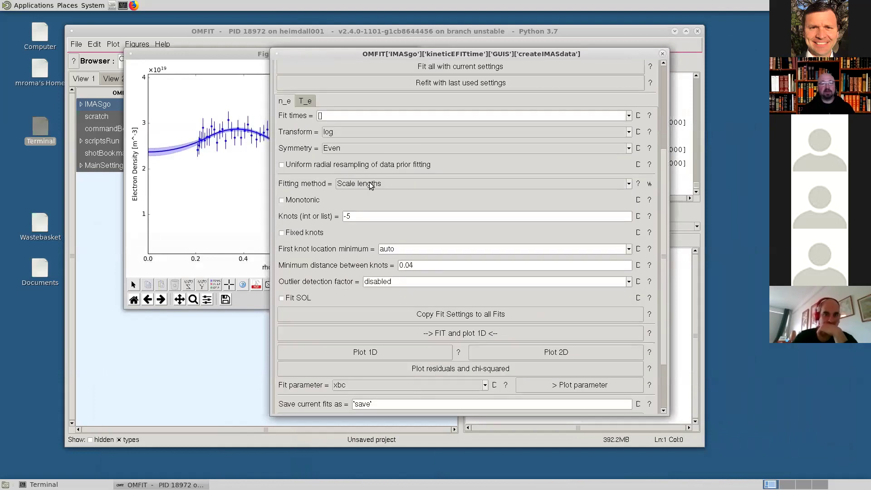
{"action": "left_click", "coordinate": [628, 184]}
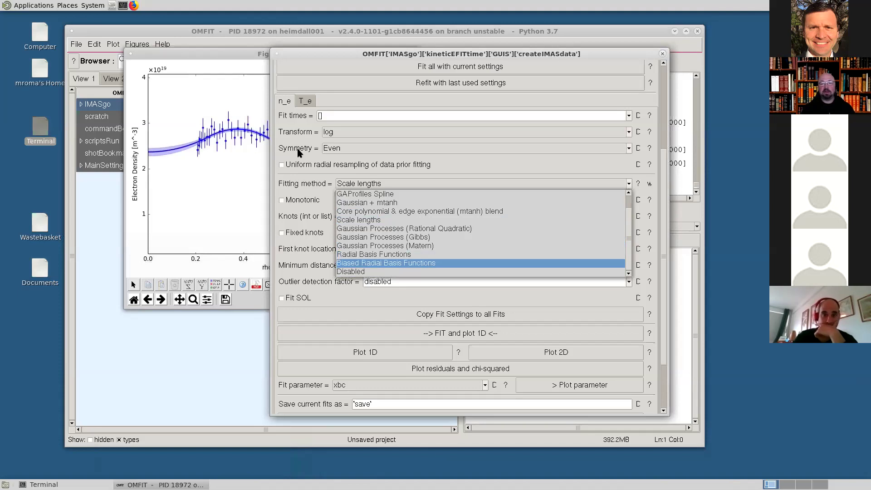
{"action": "scroll", "coordinate": [627, 227], "scroll_direction": "up", "scroll_amount": 1}
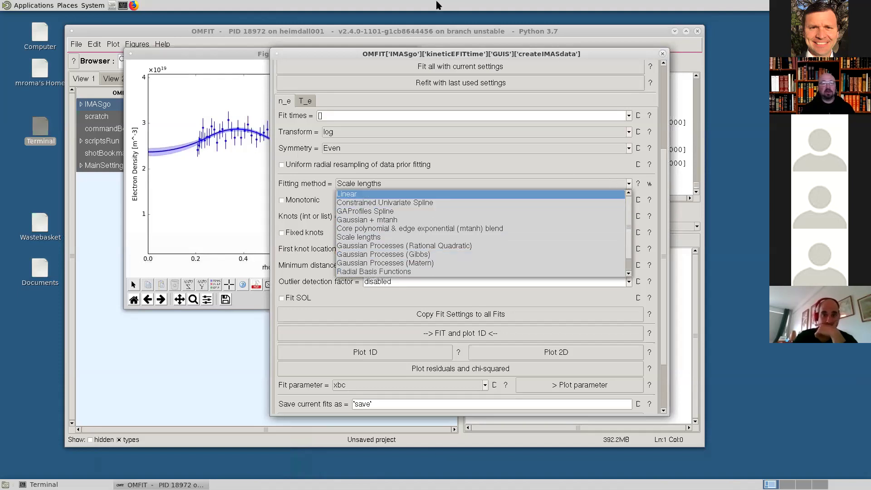
{"action": "left_click", "coordinate": [329, 49]}
{"action": "left_click", "coordinate": [498, 83]}
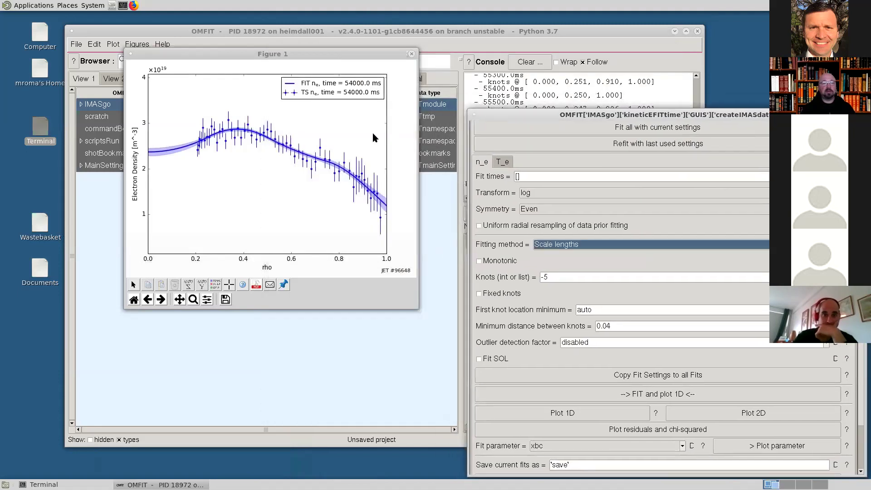
Step: Step through the n_e Scale lengths fit from 54000 to 54300 ms and close the figure
{"action": "left_click", "coordinate": [306, 135]}
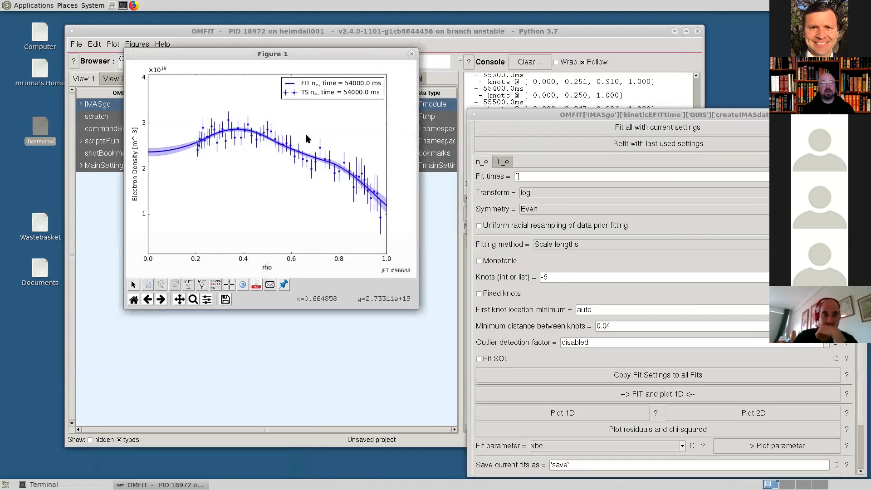
{"action": "key", "text": "Right"}
{"action": "key", "text": "Right"}
{"action": "key", "text": "Right"}
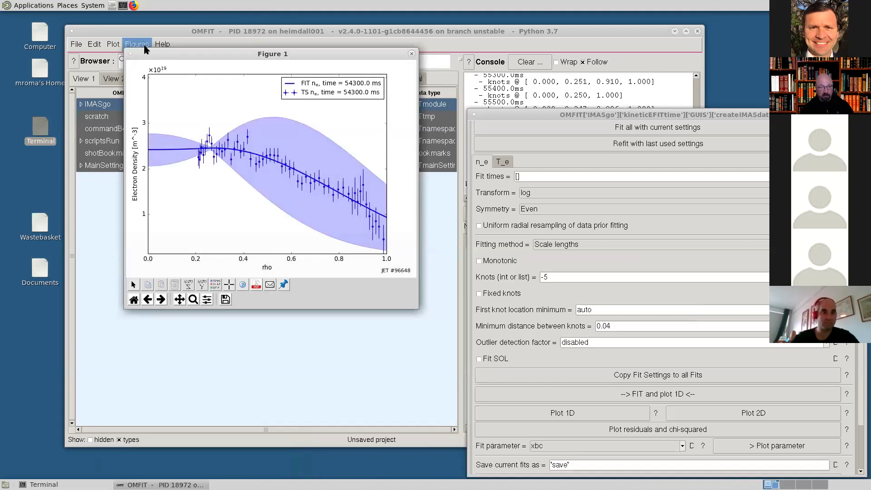
{"action": "left_click", "coordinate": [131, 53]}
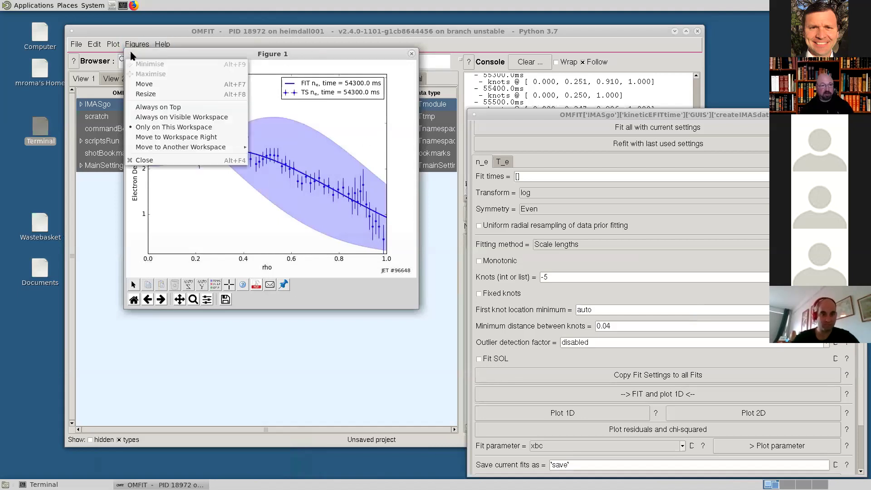
{"action": "left_click", "coordinate": [153, 162]}
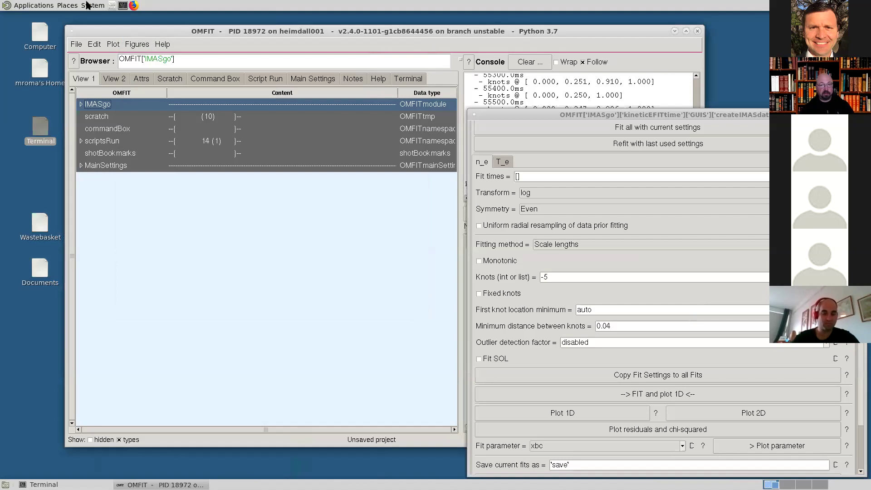
Step: Plot the sliced T_e data in 1D and arrange the figure beside the workflow window
{"action": "left_click_drag", "start_coordinate": [524, 110], "coordinate": [186, 47]}
{"action": "left_click", "coordinate": [165, 99]}
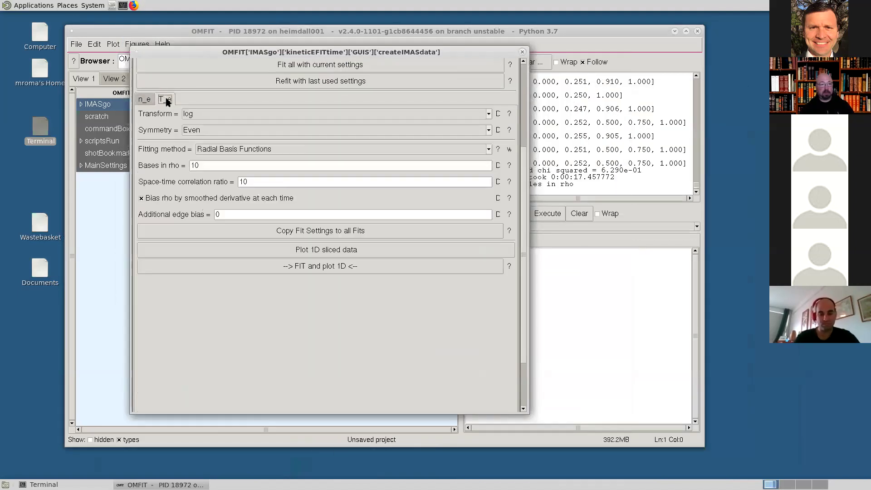
{"action": "left_click", "coordinate": [312, 254]}
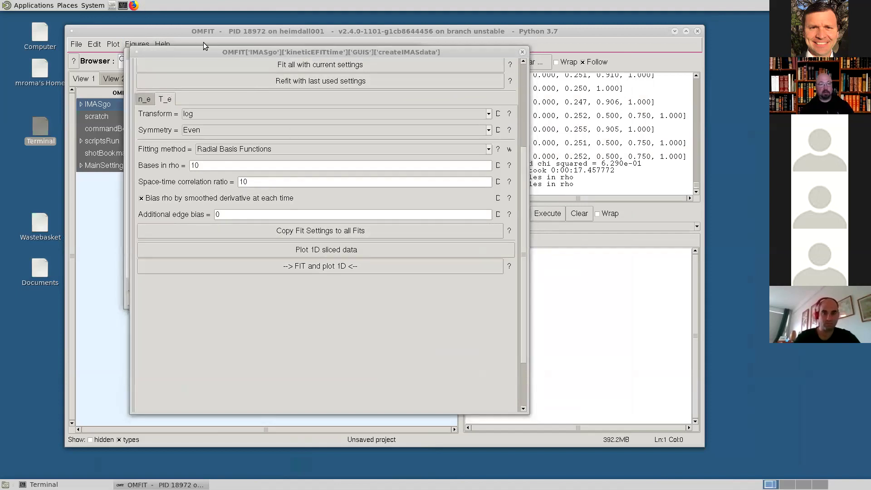
{"action": "left_click_drag", "start_coordinate": [203, 51], "coordinate": [409, 66]}
{"action": "left_click_drag", "start_coordinate": [281, 55], "coordinate": [193, 48]}
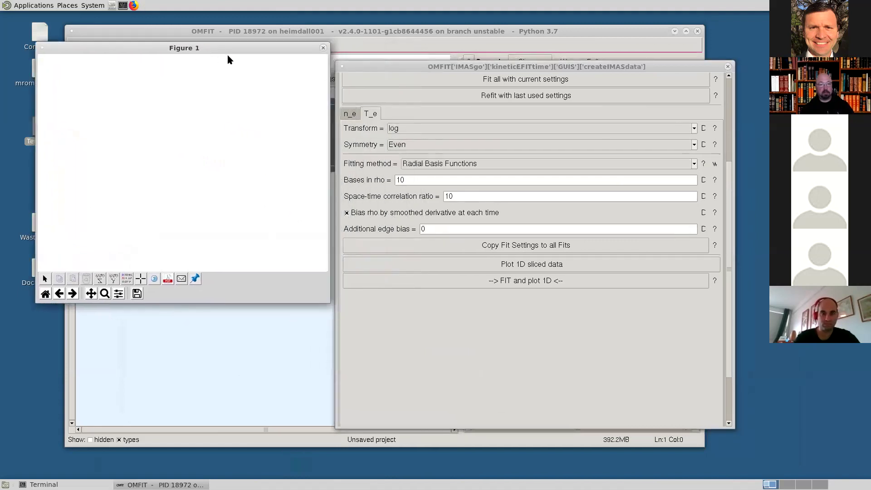
Step: Fit T_e with Radial Basis Functions, plot it in 1D, and close the resulting figure
{"action": "left_click", "coordinate": [501, 281]}
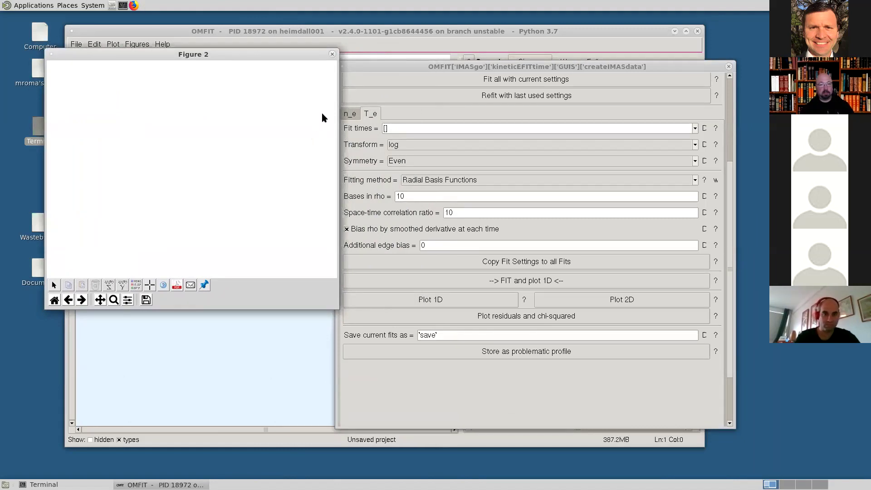
{"action": "left_click", "coordinate": [333, 55]}
{"action": "left_click_drag", "start_coordinate": [367, 67], "coordinate": [204, 67]}
Step: Check the diagnostics set for fetching, and enable T_e and n_e from the TS LIDR_LFS subsystem in the data selection
{"action": "left_click_drag", "start_coordinate": [566, 166], "coordinate": [568, 79]}
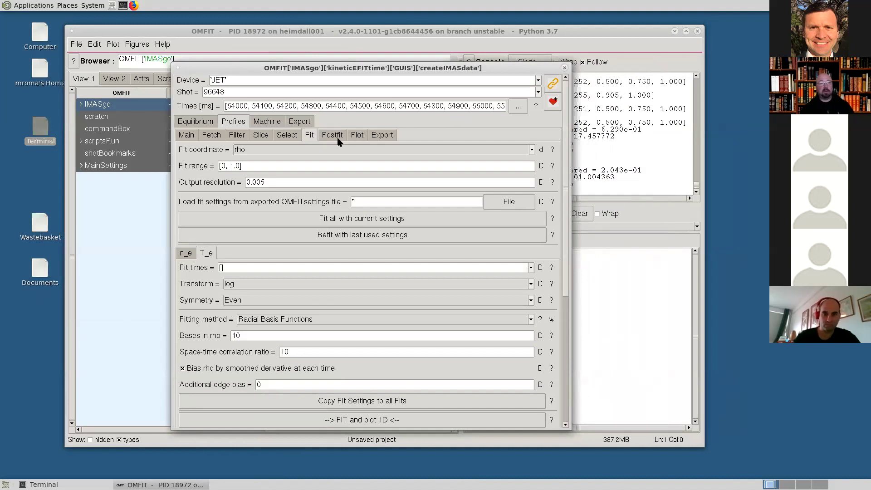
{"action": "left_click", "coordinate": [213, 135]}
{"action": "left_click", "coordinate": [182, 257]}
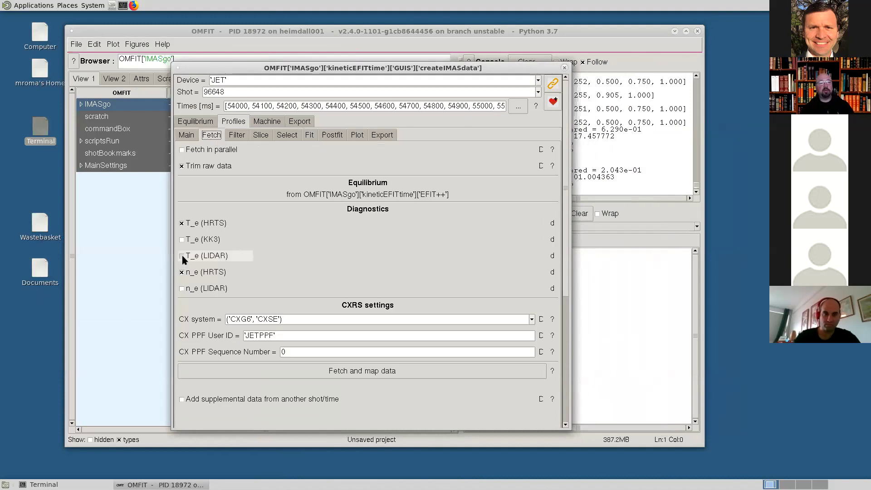
{"action": "left_click", "coordinate": [287, 135]}
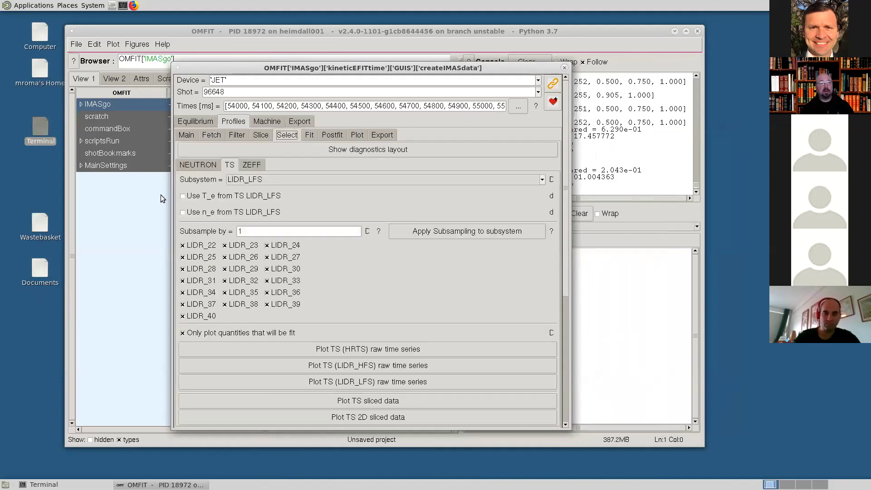
{"action": "left_click", "coordinate": [182, 197]}
{"action": "left_click", "coordinate": [182, 212]}
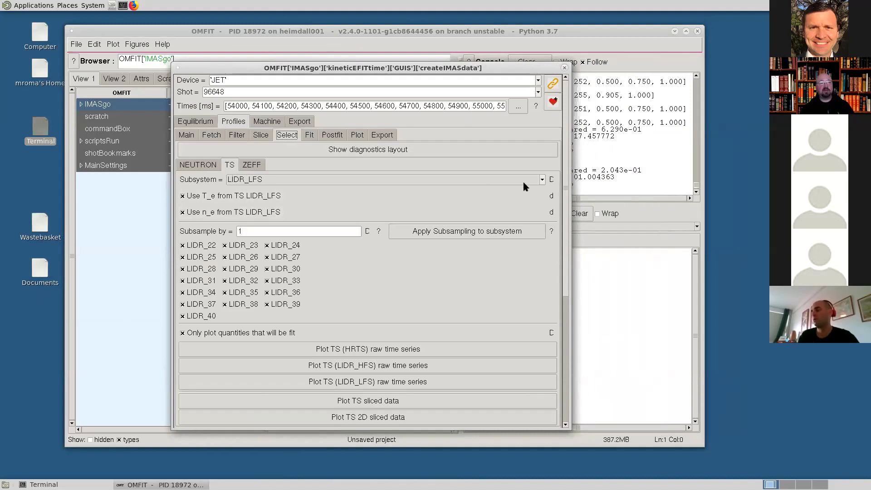
Step: Switch the TS subsystem to LIDR_HFS and enable both its T_e and n_e data
{"action": "left_click", "coordinate": [543, 181]}
{"action": "left_click", "coordinate": [358, 204]}
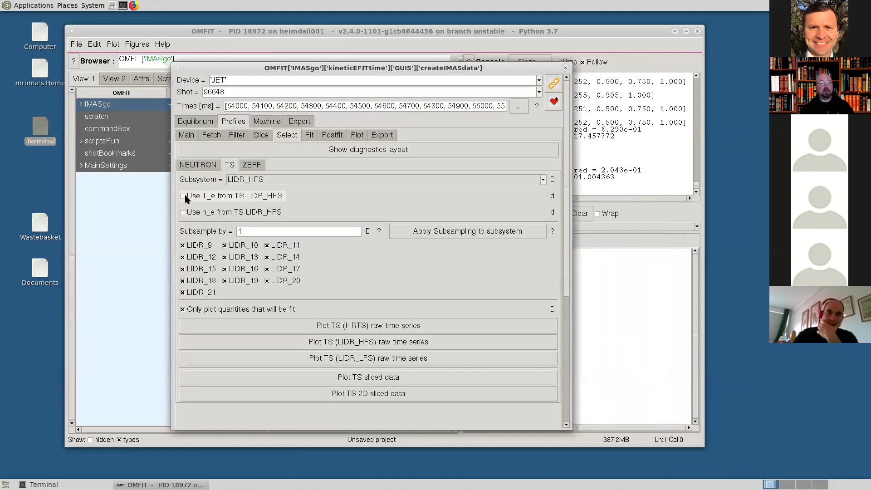
{"action": "left_click", "coordinate": [183, 212]}
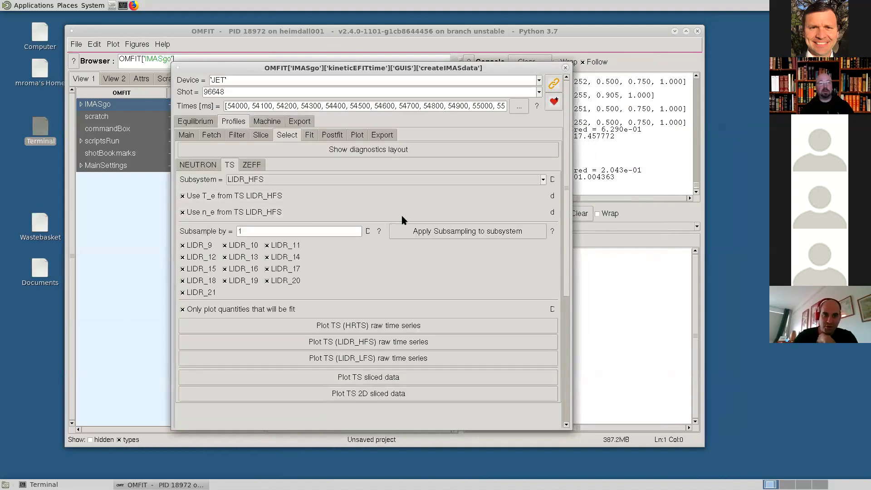
{"action": "left_click_drag", "start_coordinate": [565, 253], "coordinate": [561, 225]}
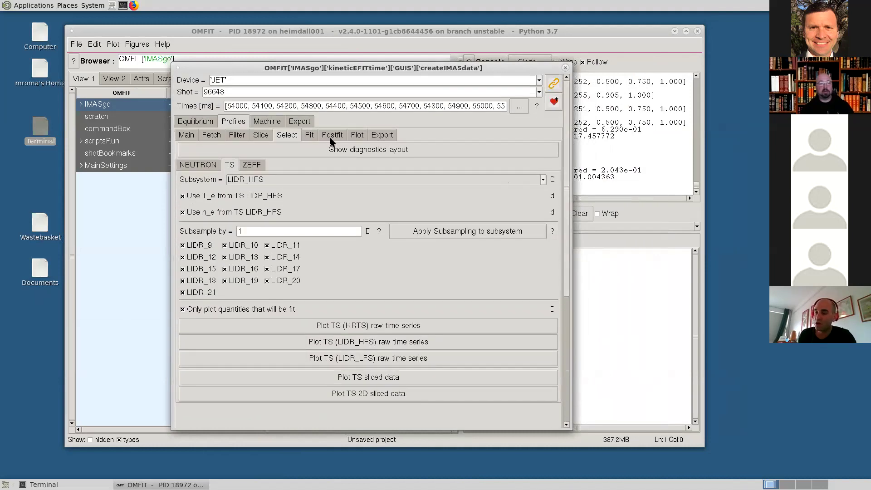
Step: Return to the n_e fit settings and rerun the Scale lengths fit with a 1D plot
{"action": "left_click", "coordinate": [311, 135]}
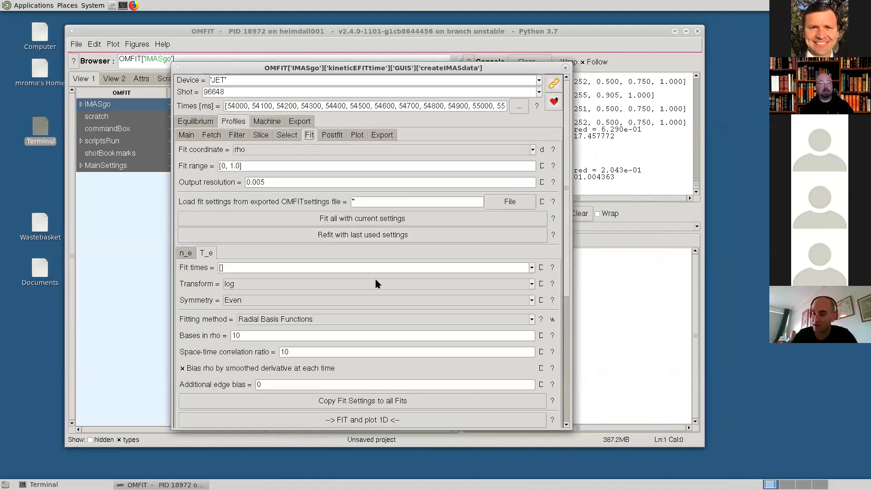
{"action": "left_click_drag", "start_coordinate": [340, 72], "coordinate": [499, 74]}
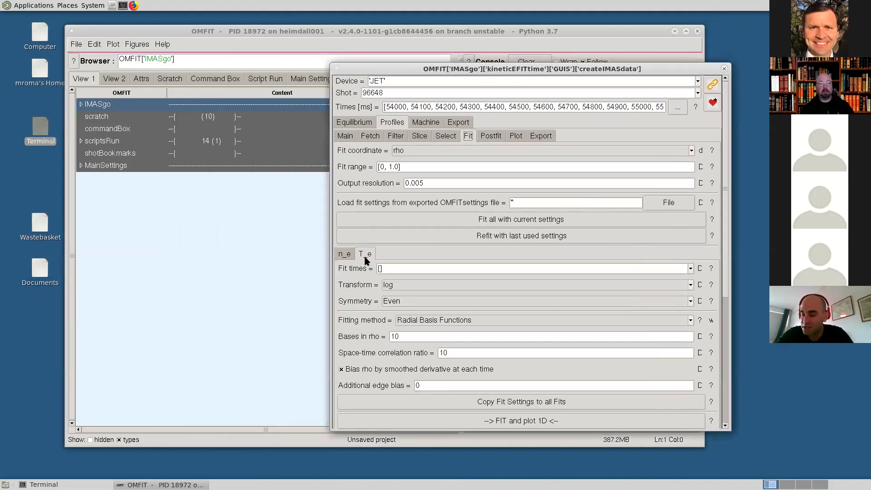
{"action": "left_click", "coordinate": [346, 255]}
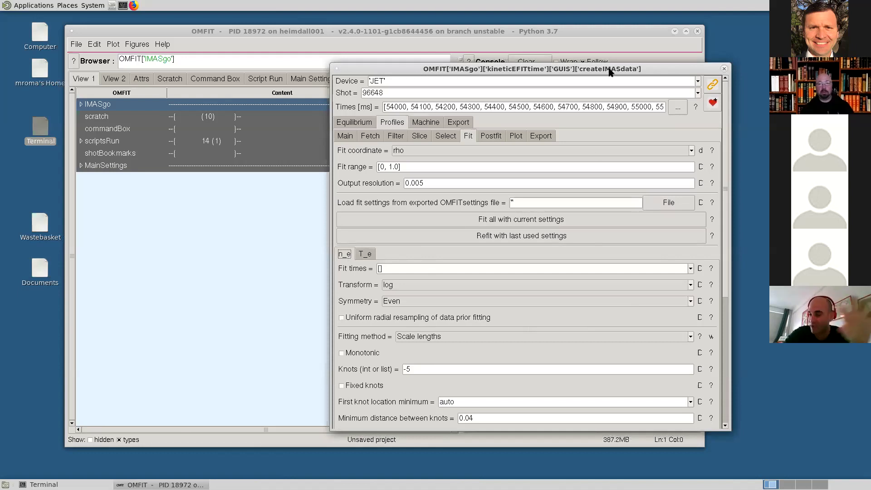
{"action": "left_click_drag", "start_coordinate": [608, 69], "coordinate": [583, 49]}
{"action": "left_click_drag", "start_coordinate": [696, 247], "coordinate": [698, 379]}
{"action": "left_click", "coordinate": [516, 257]}
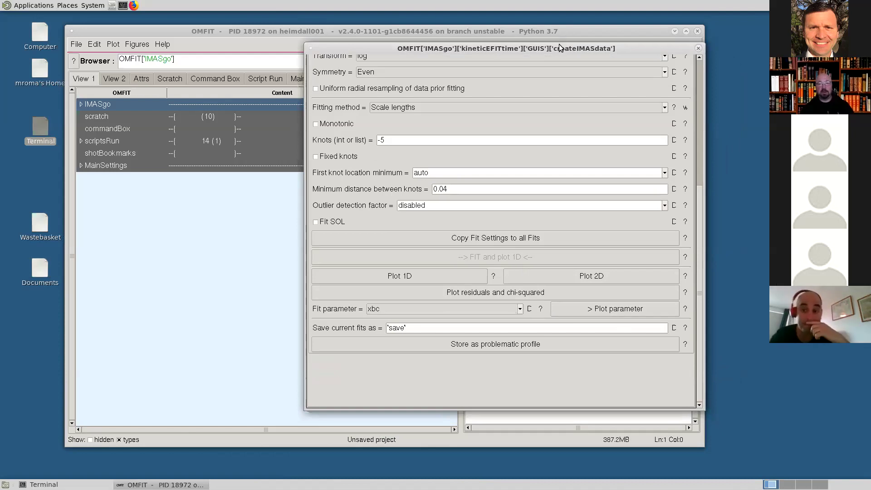
Step: Arrange the new n_e fit figure beside the workflow window to view it, and close the figure
{"action": "left_click_drag", "start_coordinate": [559, 44], "coordinate": [605, 47]}
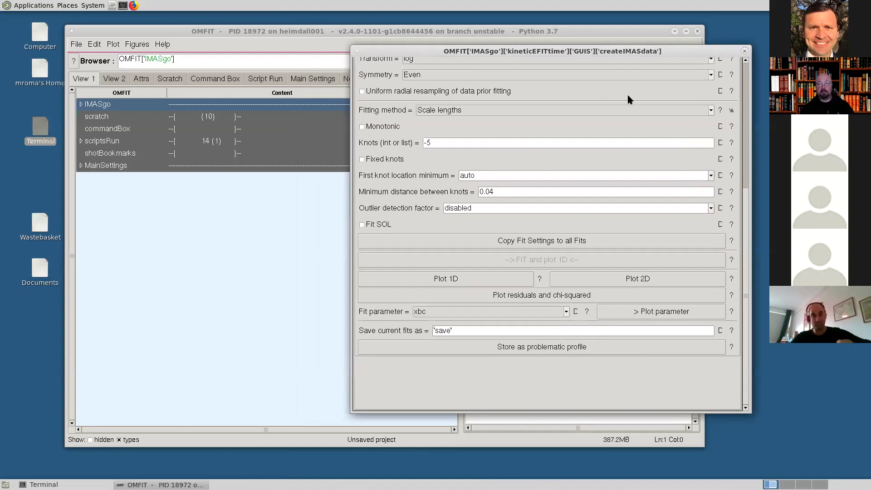
{"action": "mouse_move", "coordinate": [663, 51]}
{"action": "left_mouse_down"}
{"action": "mouse_move", "coordinate": [653, 54]}
{"action": "mouse_move", "coordinate": [626, 171]}
{"action": "mouse_move", "coordinate": [393, 109]}
{"action": "mouse_move", "coordinate": [392, 120]}
{"action": "mouse_move", "coordinate": [483, 150]}
{"action": "mouse_move", "coordinate": [641, 90]}
{"action": "mouse_move", "coordinate": [633, 98]}
{"action": "left_mouse_up"}
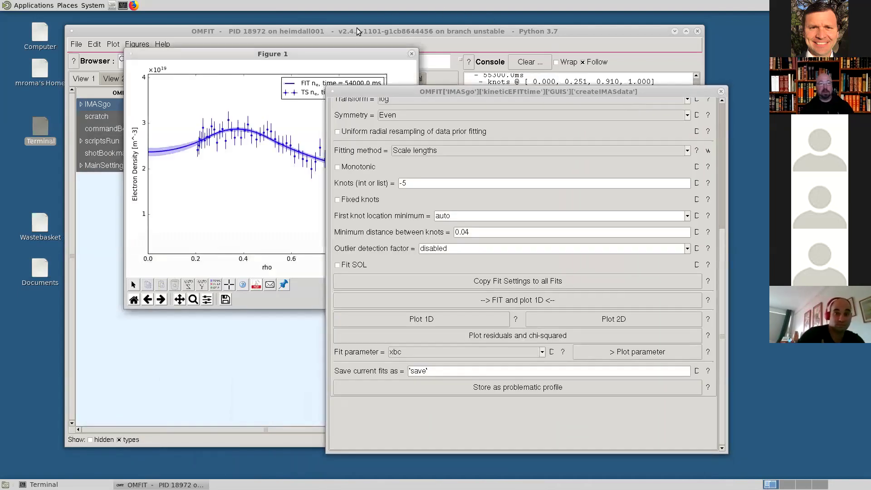
{"action": "left_click_drag", "start_coordinate": [353, 55], "coordinate": [261, 50]}
{"action": "left_click_drag", "start_coordinate": [395, 86], "coordinate": [382, 40]}
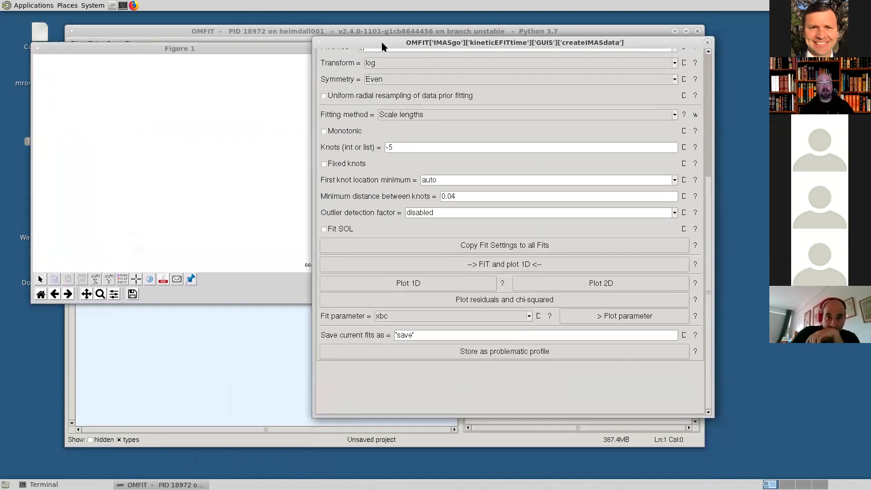
{"action": "left_click", "coordinate": [37, 50]}
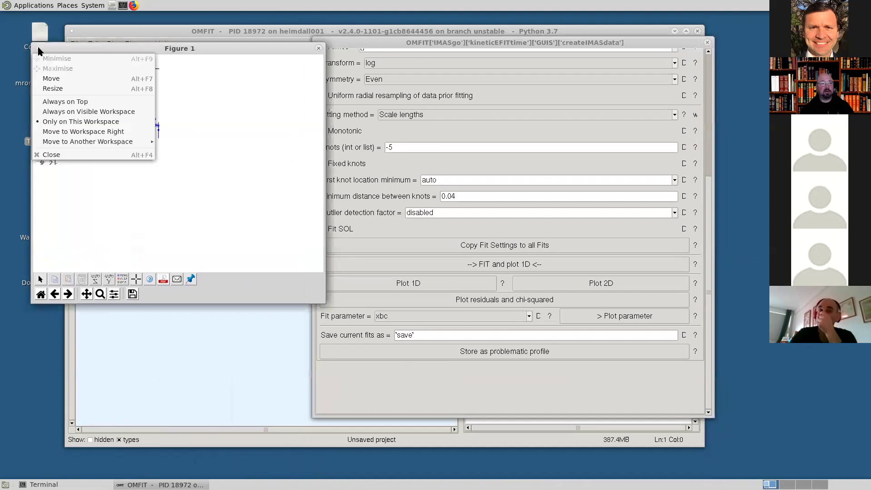
{"action": "left_click", "coordinate": [46, 155]}
Step: Check that the TS LIDR_HFS and LIDR_LFS data are selected, and plot the TS sliced data
{"action": "scroll", "coordinate": [413, 183], "scroll_direction": "up", "scroll_amount": 5}
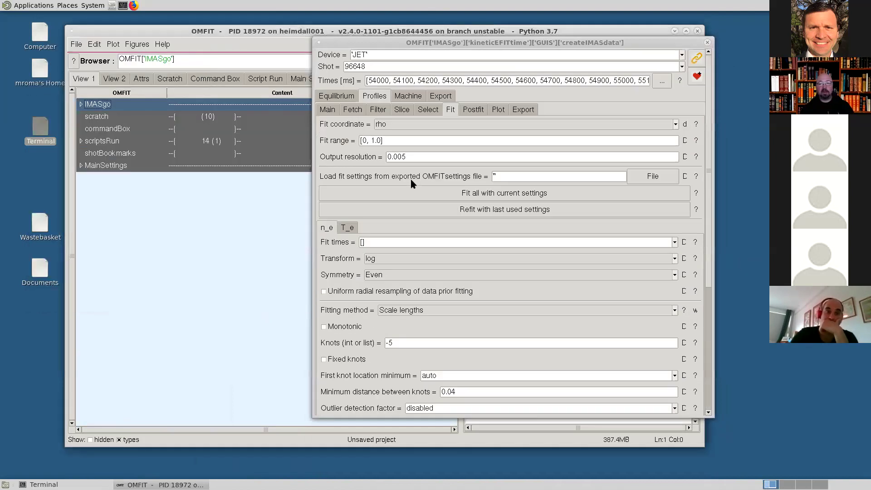
{"action": "left_click", "coordinate": [406, 113]}
{"action": "left_click", "coordinate": [427, 113]}
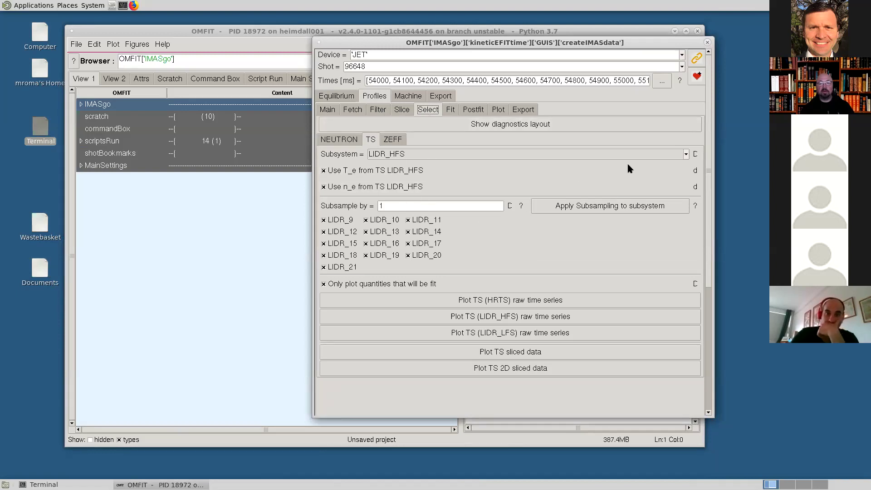
{"action": "left_click", "coordinate": [686, 156]}
{"action": "left_click", "coordinate": [527, 195]}
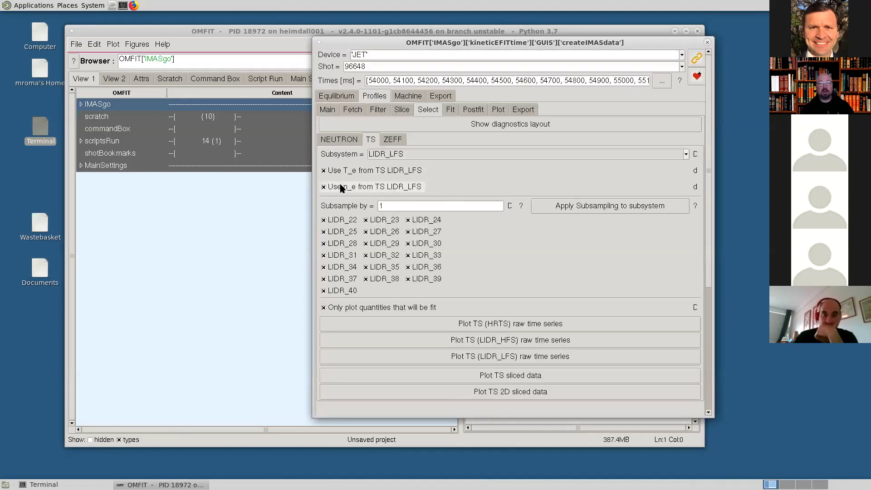
{"action": "left_click", "coordinate": [492, 378]}
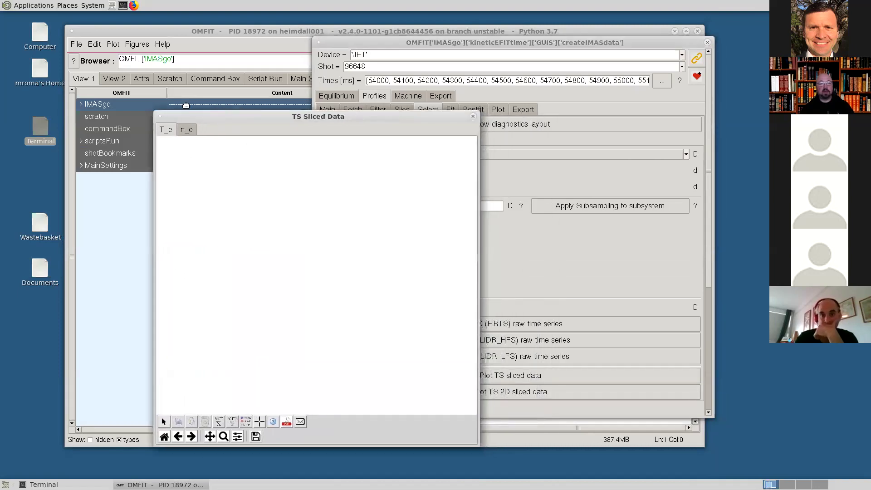
Step: Compare the T_e and n_e views of the TS sliced data plot, and close the plot
{"action": "left_click", "coordinate": [151, 121]}
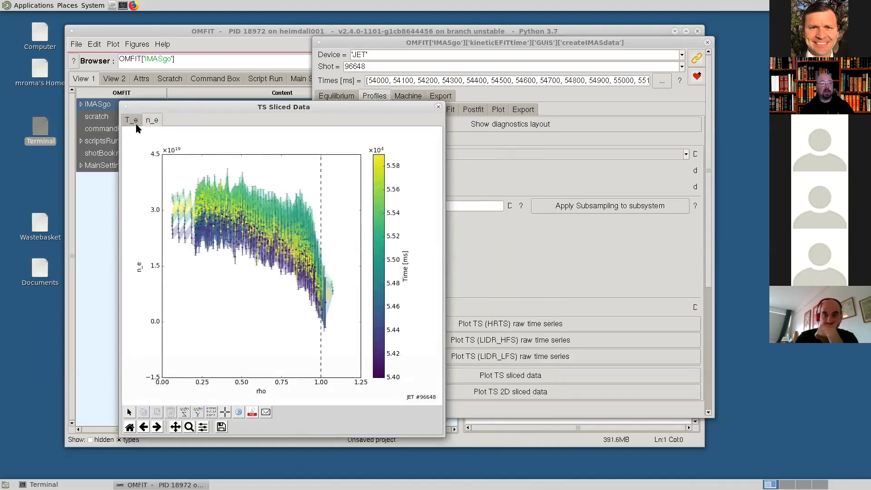
{"action": "left_click", "coordinate": [135, 124]}
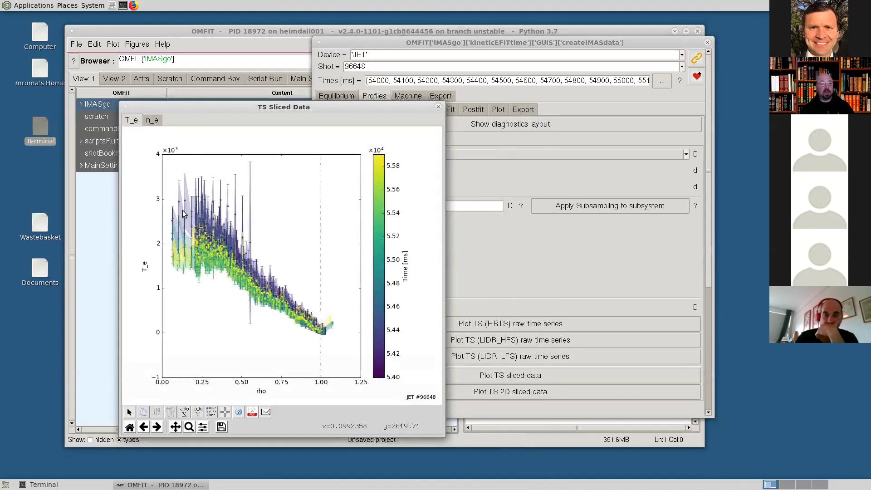
{"action": "left_click", "coordinate": [150, 120]}
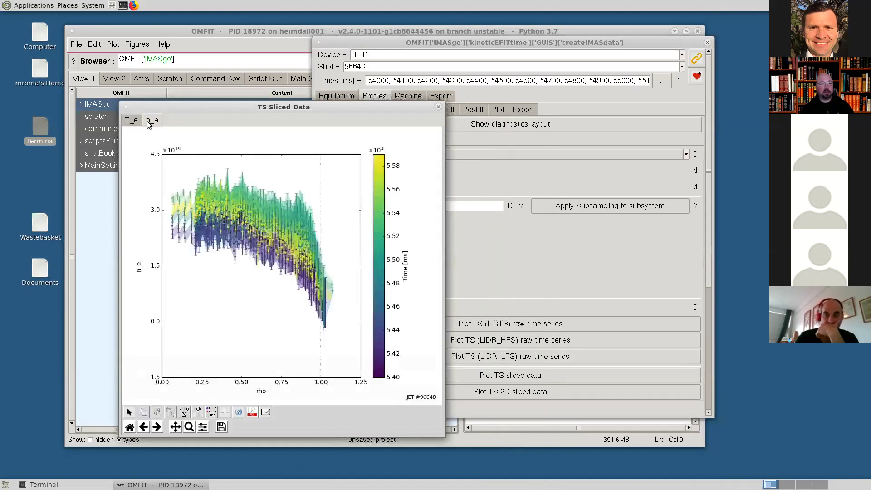
{"action": "left_click", "coordinate": [125, 107]}
{"action": "left_click", "coordinate": [146, 212]}
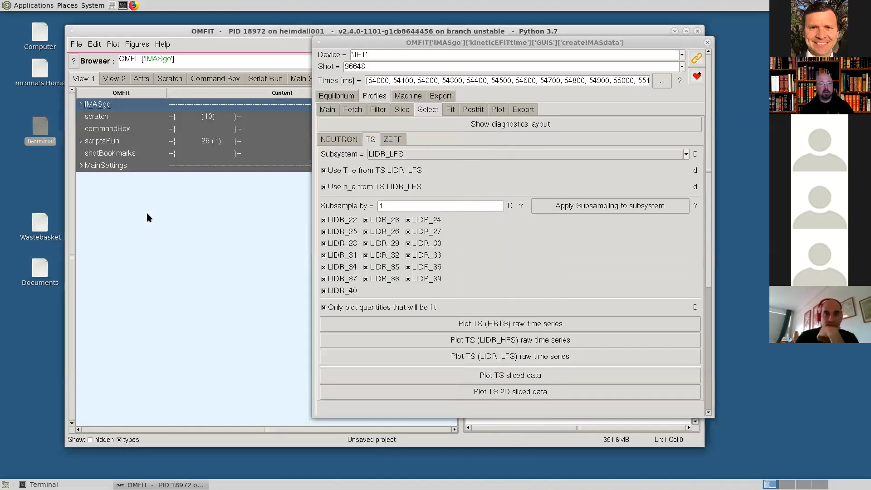
Step: Set the n_e fitting method to Radial Basis Functions and run the fit with a 1D plot
{"action": "left_click", "coordinate": [450, 111]}
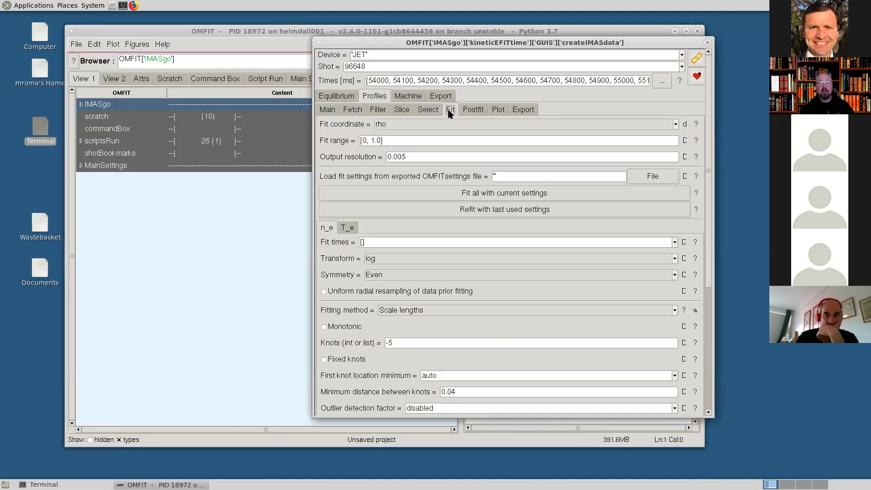
{"action": "left_click_drag", "start_coordinate": [622, 45], "coordinate": [506, 44]}
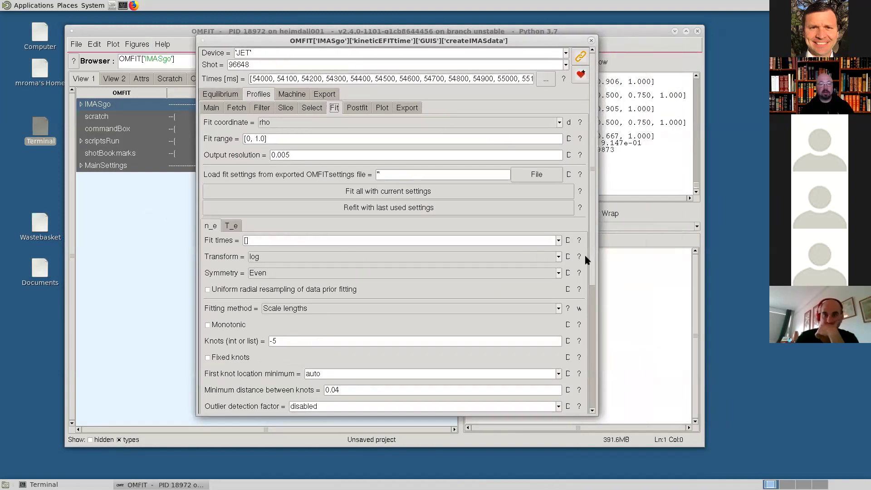
{"action": "scroll", "coordinate": [586, 260], "scroll_direction": "down", "scroll_amount": 2}
{"action": "left_click", "coordinate": [558, 278]}
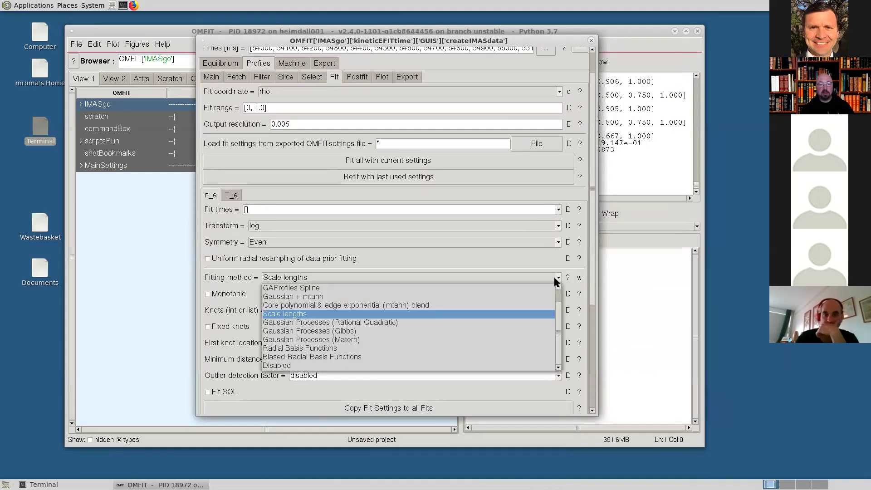
{"action": "left_click", "coordinate": [521, 348]}
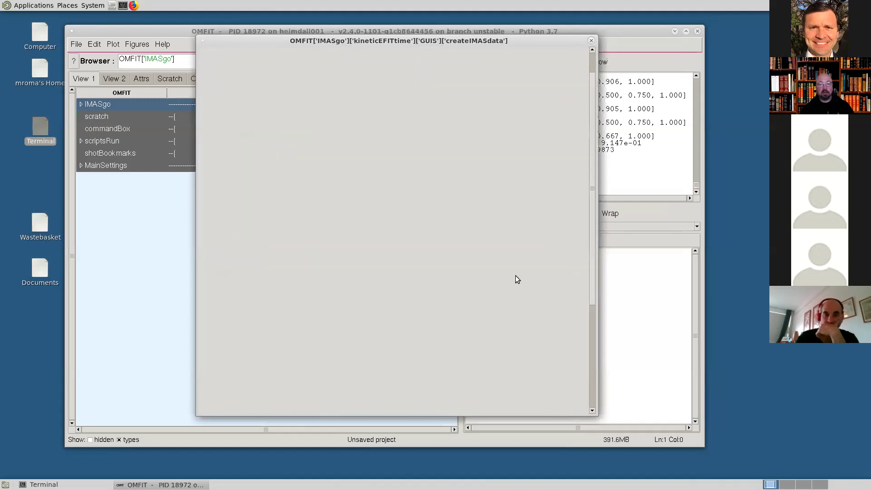
{"action": "left_click_drag", "start_coordinate": [592, 268], "coordinate": [590, 318]}
{"action": "left_click", "coordinate": [418, 314]}
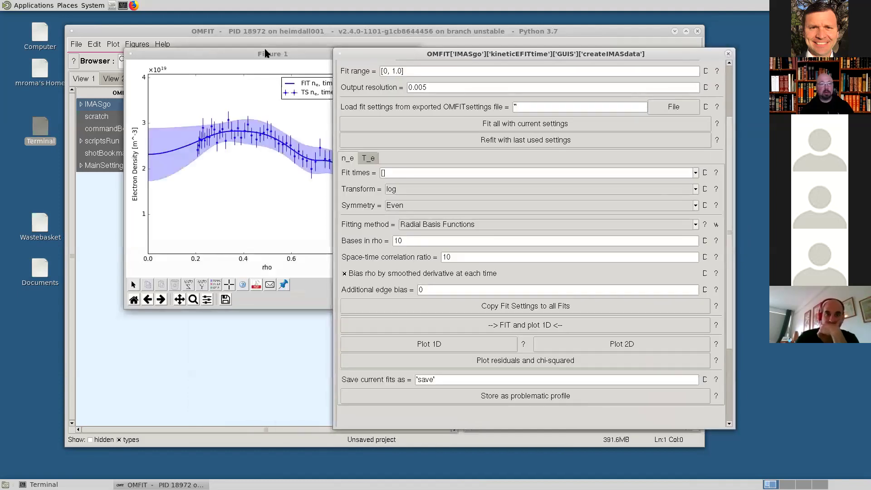
Step: Arrange the Radial Basis Functions fit figure beside the workflow window to view it
{"action": "left_click_drag", "start_coordinate": [268, 53], "coordinate": [205, 51]}
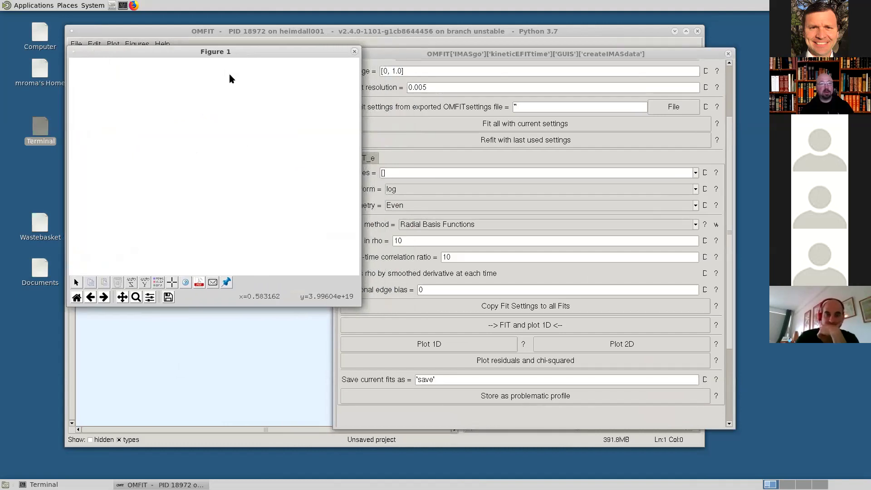
{"action": "left_click_drag", "start_coordinate": [230, 78], "coordinate": [344, 199]}
{"action": "left_click", "coordinate": [598, 50]}
Step: Check the T_e and n_e data selection for the TS subsystems LIDR_HFS, HRTS and LIDR_LFS
{"action": "left_click_drag", "start_coordinate": [730, 210], "coordinate": [707, 151]}
{"action": "left_click", "coordinate": [444, 121]}
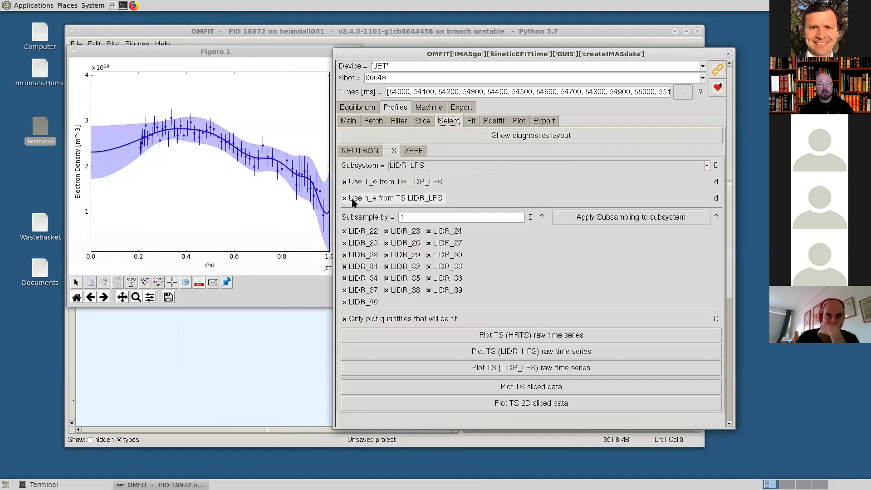
{"action": "left_click", "coordinate": [708, 166]}
{"action": "left_click", "coordinate": [594, 191]}
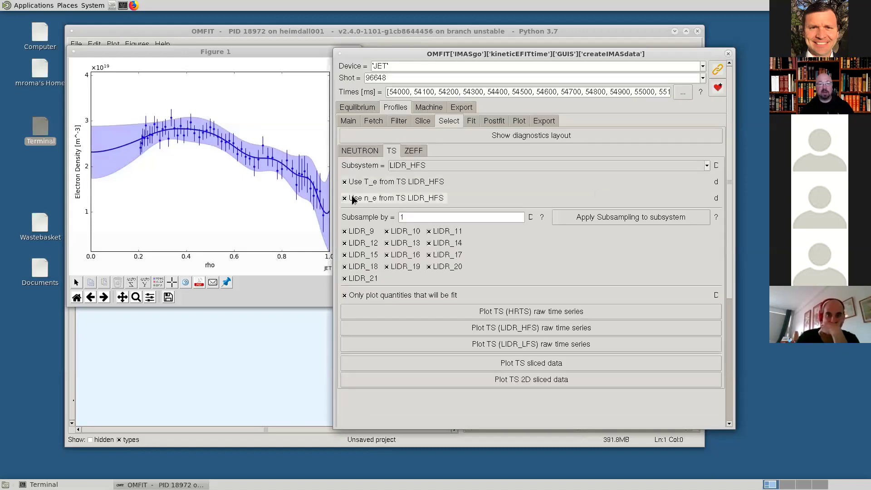
{"action": "left_click", "coordinate": [706, 166]}
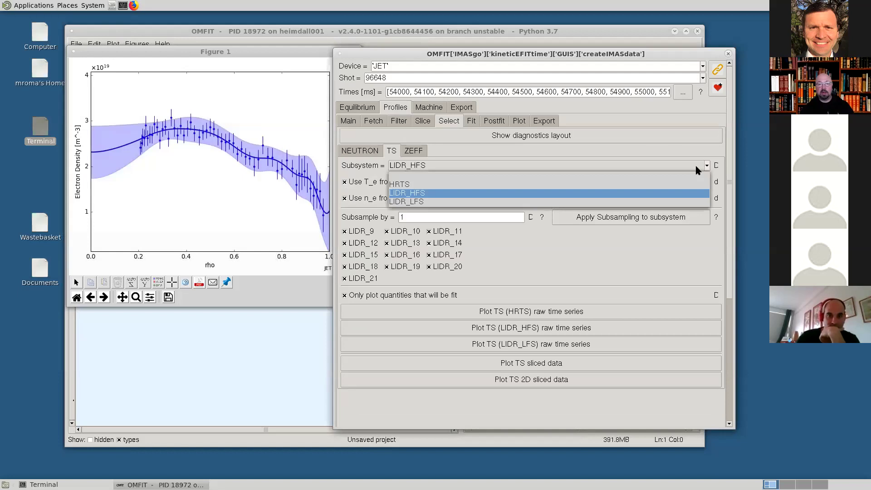
{"action": "left_click", "coordinate": [607, 183]}
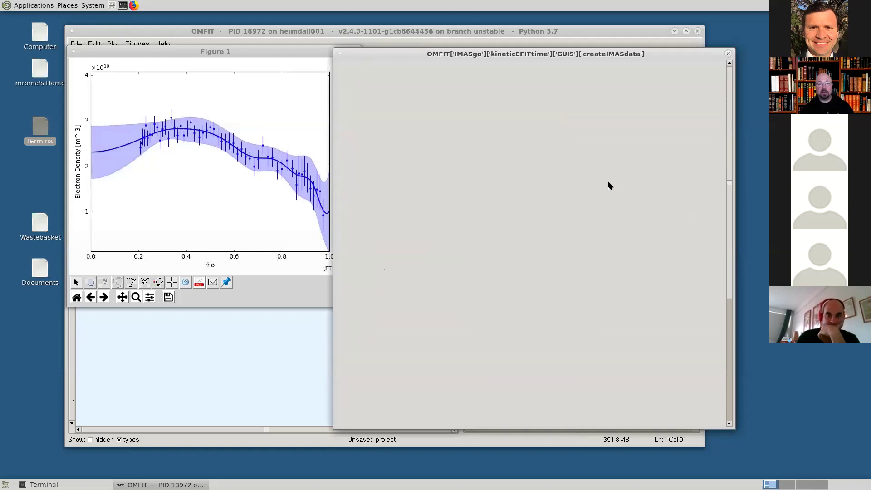
{"action": "left_click", "coordinate": [707, 167]}
{"action": "left_click", "coordinate": [538, 201]}
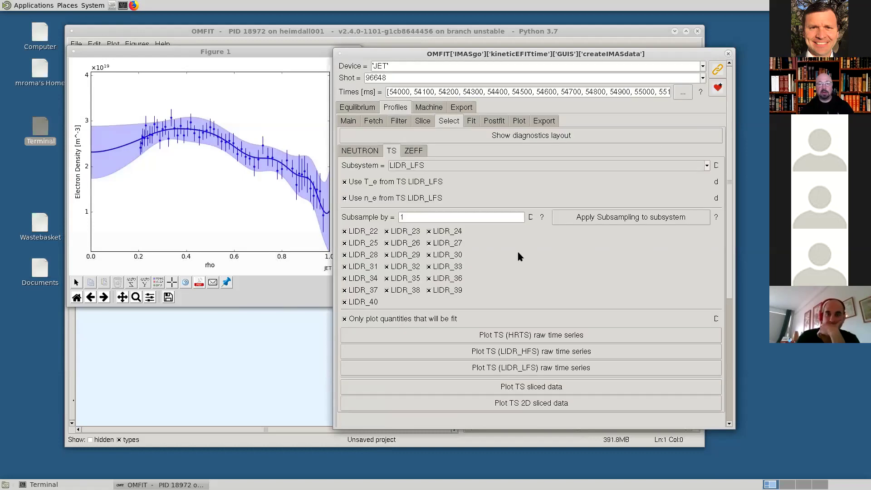
Step: Plot the TS sliced data, examine its T_e and n_e views, and close the open plots
{"action": "left_click", "coordinate": [528, 387]}
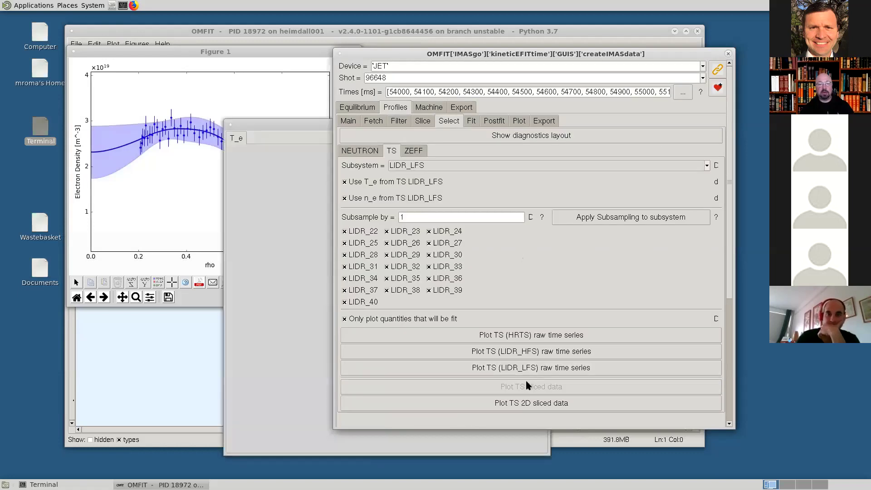
{"action": "left_click_drag", "start_coordinate": [314, 130], "coordinate": [125, 94]}
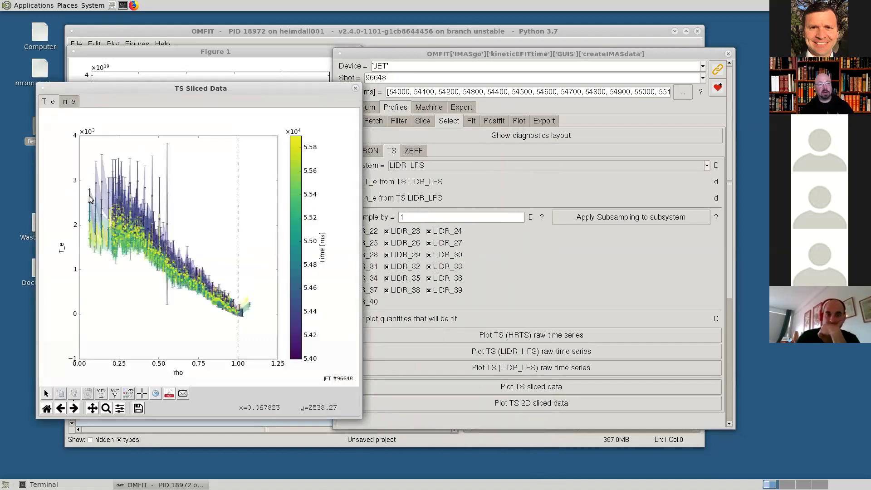
{"action": "left_click", "coordinate": [69, 101]}
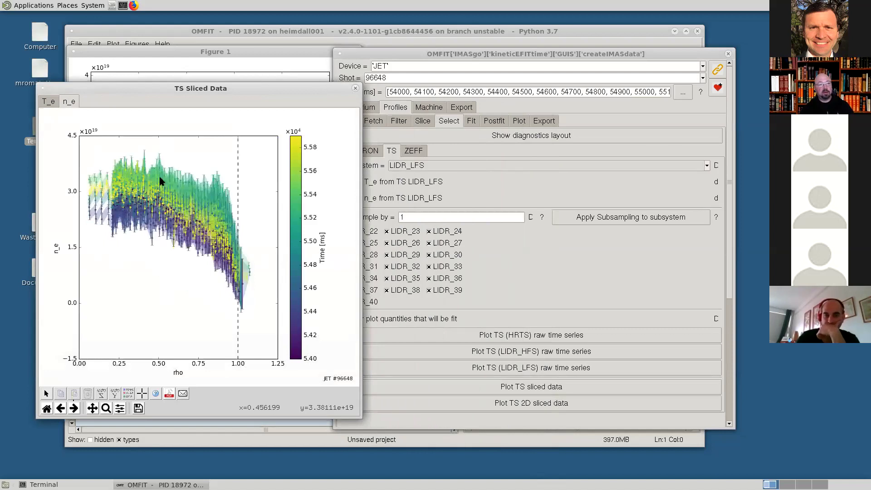
{"action": "left_click", "coordinate": [356, 88]}
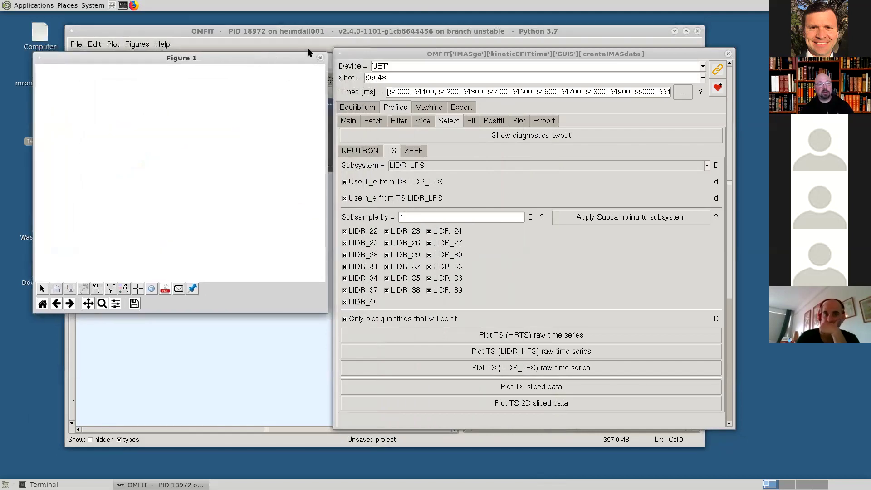
{"action": "left_click", "coordinate": [320, 58]}
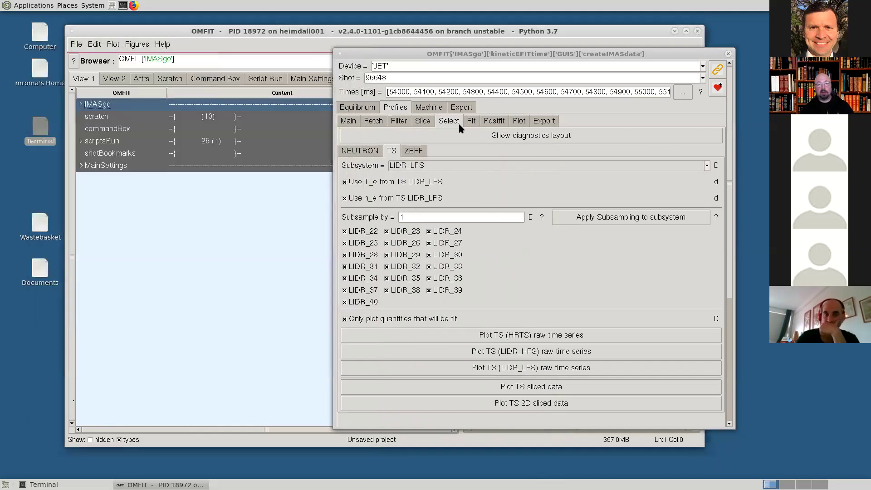
Step: Return to the n_e fit settings and rerun the Radial Basis Functions fit with a 1D plot
{"action": "left_click", "coordinate": [473, 123]}
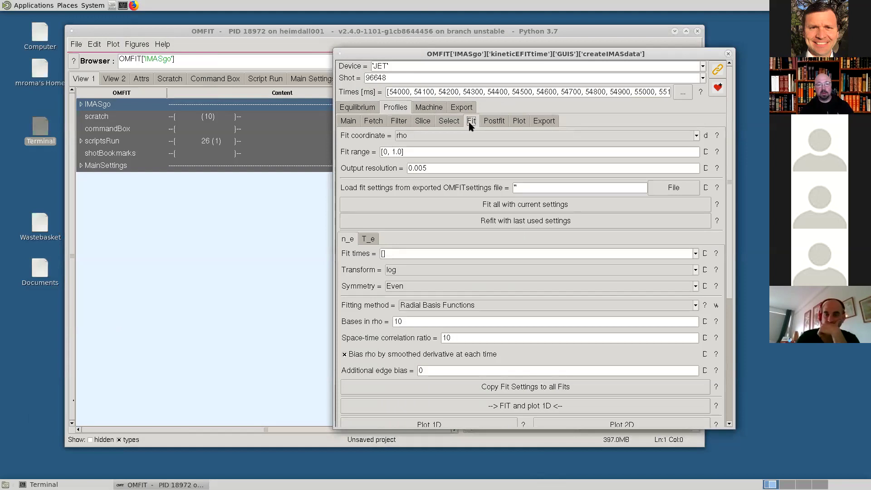
{"action": "left_click", "coordinate": [348, 239]}
{"action": "scroll", "coordinate": [517, 335], "scroll_direction": "down", "scroll_amount": 2}
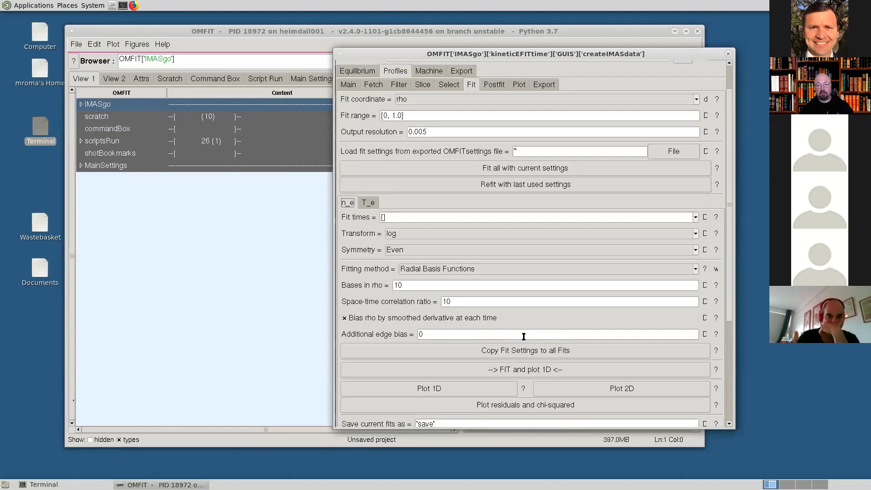
{"action": "left_click", "coordinate": [525, 369]}
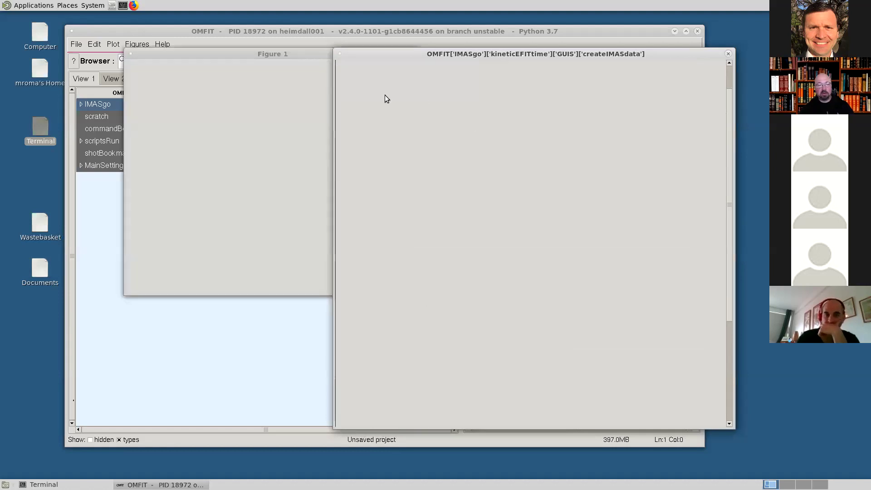
Step: Move the rerun n_e fit figure clear of the workflow window to view it, and close the figure
{"action": "left_click_drag", "start_coordinate": [302, 58], "coordinate": [180, 53]}
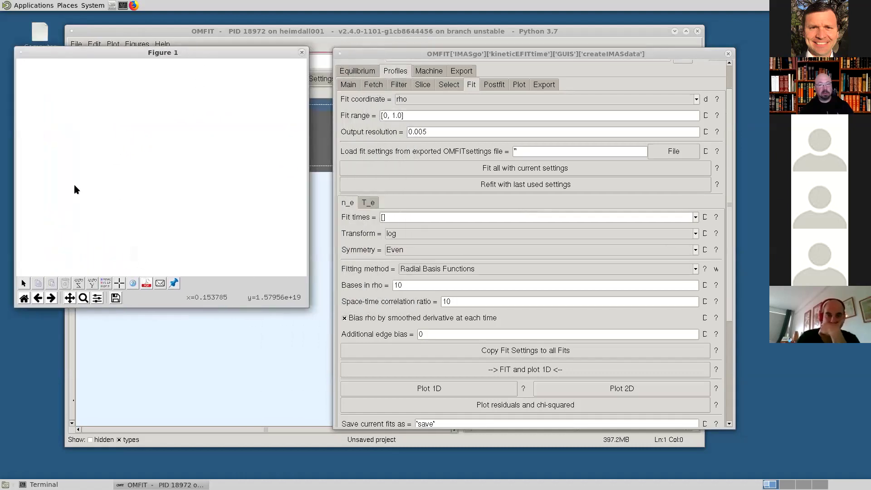
{"action": "left_click_drag", "start_coordinate": [179, 53], "coordinate": [180, 53]}
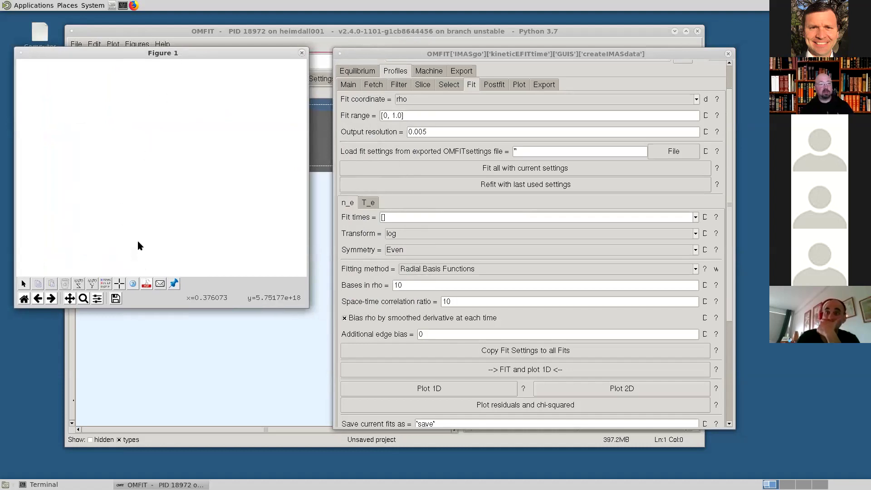
{"action": "left_click", "coordinate": [302, 53]}
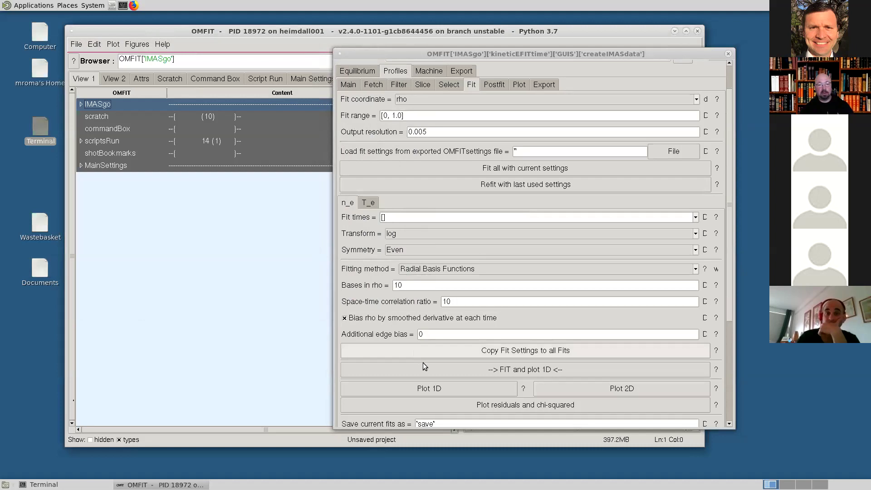
Step: Run the n_e fit with a 1D plot once more and step the figure back through the time slices to 54000 ms
{"action": "scroll", "coordinate": [725, 363], "scroll_direction": "down", "scroll_amount": 4}
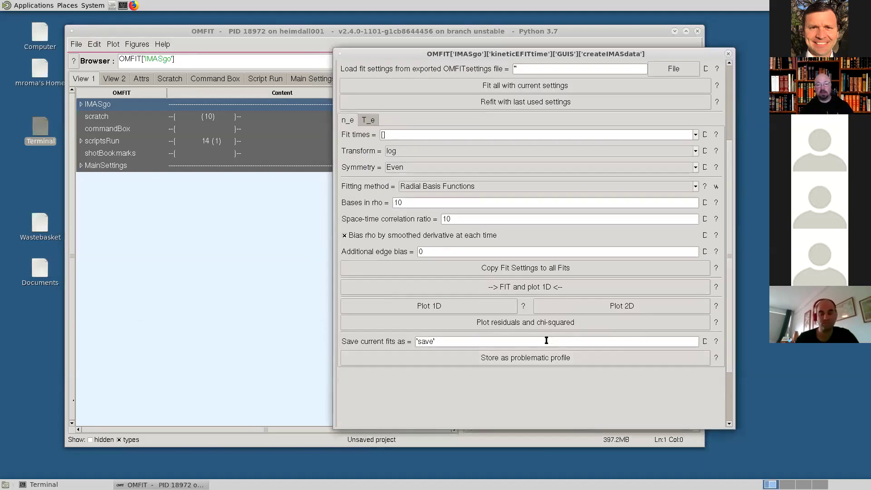
{"action": "left_click", "coordinate": [514, 286]}
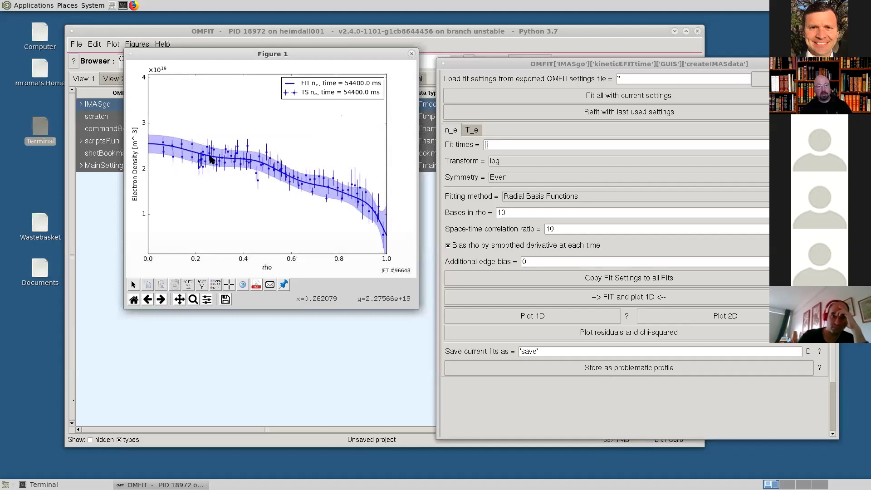
{"action": "key", "text": "Left"}
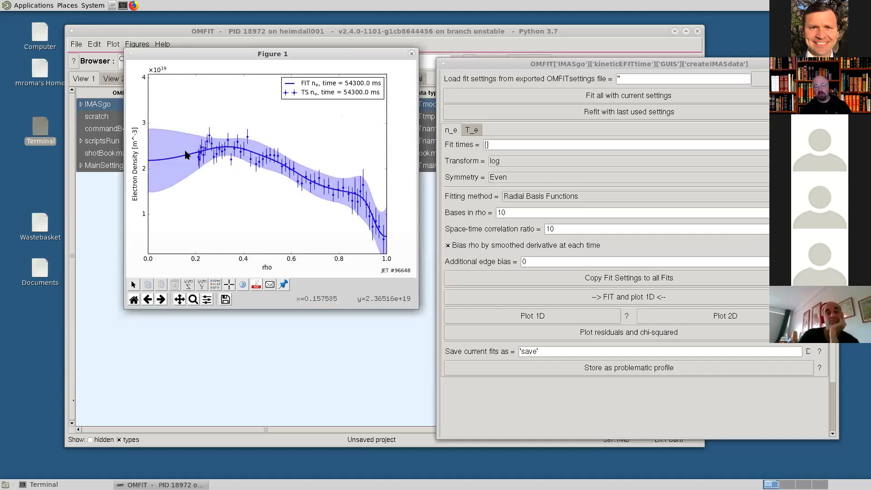
{"action": "key", "text": "Right"}
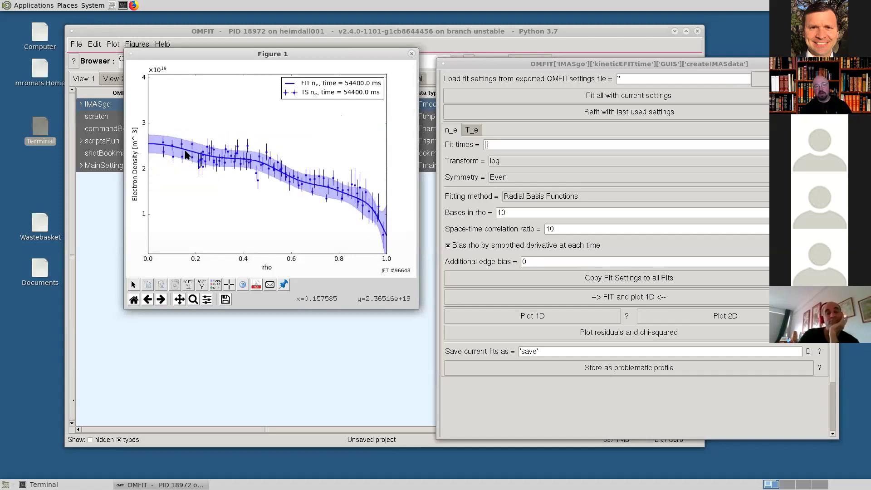
{"action": "key", "text": "Left"}
{"action": "key", "text": "Left"}
{"action": "key", "text": "Left"}
{"action": "key", "text": "Left"}
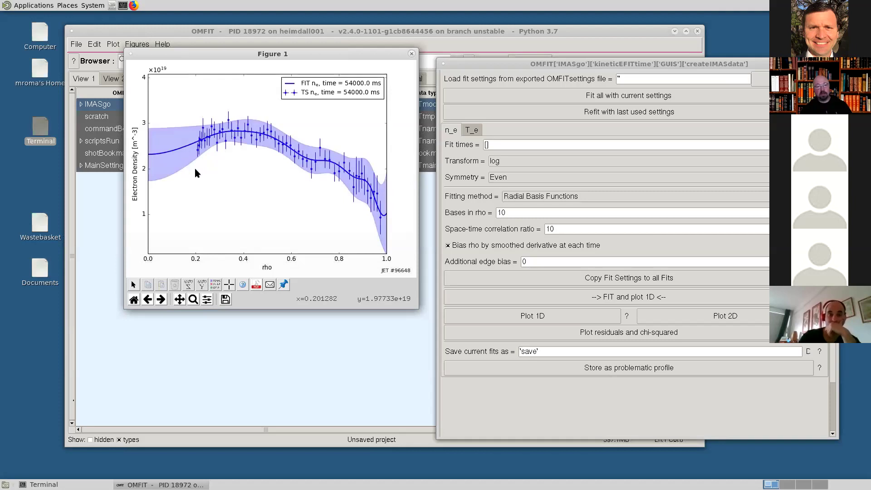
Step: Step forward through the n_e fit time slices to 55300 ms, comparing each fit with the TS data
{"action": "key", "text": "Right"}
{"action": "key", "text": "Right"}
{"action": "key", "text": "Right"}
{"action": "key", "text": "Right"}
{"action": "key", "text": "Right"}
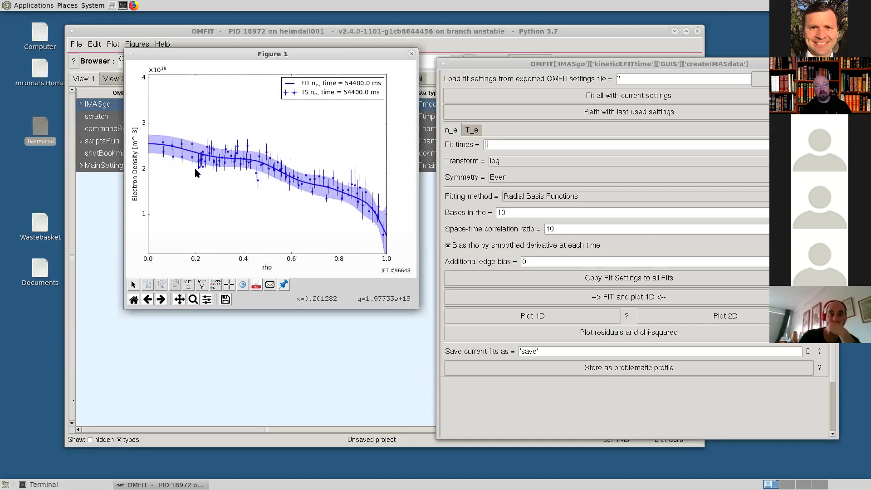
{"action": "key", "text": "Right"}
{"action": "key", "text": "Right"}
{"action": "key", "text": "Right"}
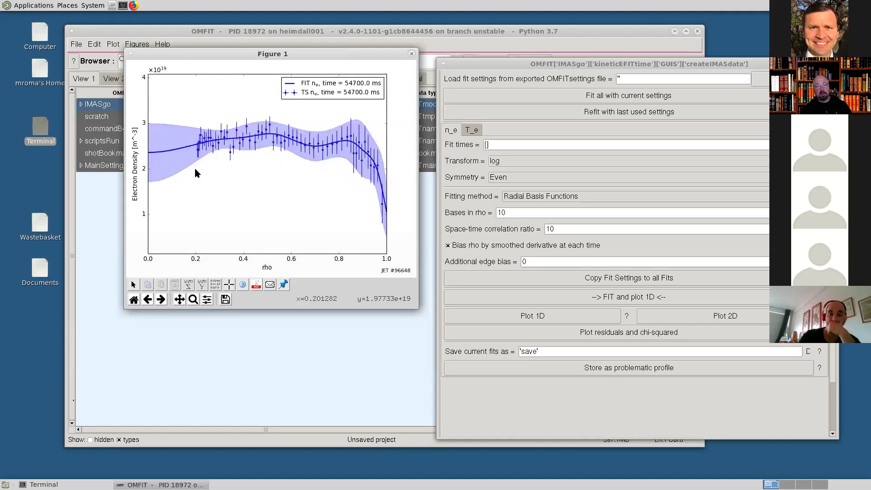
{"action": "key", "text": "Right"}
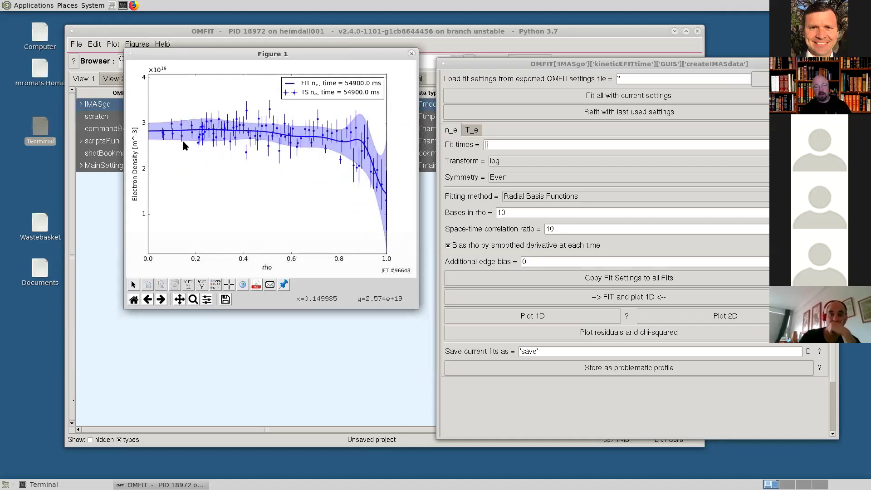
{"action": "key", "text": "Right"}
{"action": "key", "text": "Right"}
{"action": "key", "text": "Right"}
{"action": "key", "text": "Right"}
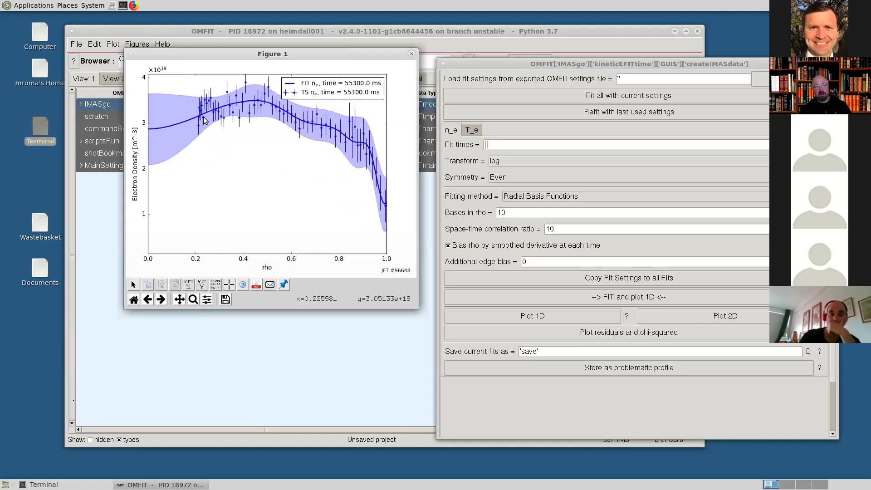
Step: Step the n_e fit figure forward and settle on the 55400 ms time slice to examine the fit
{"action": "key", "text": "Right"}
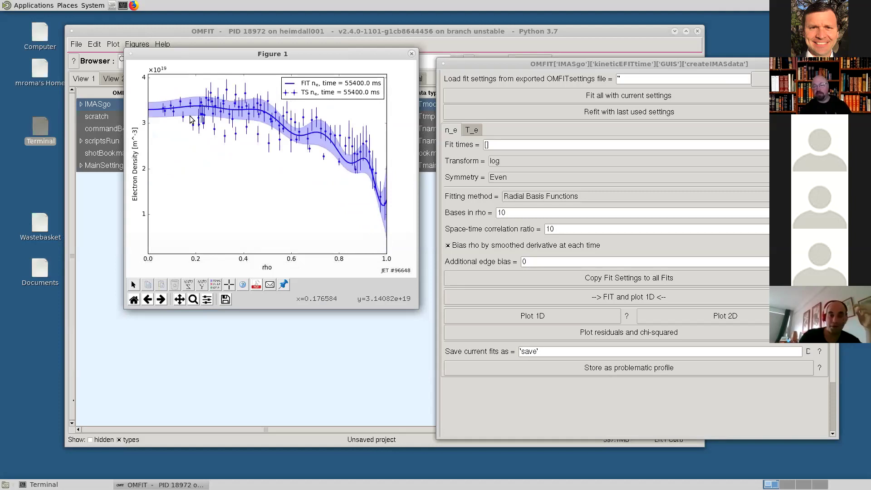
{"action": "key", "text": "Right"}
{"action": "key", "text": "Left"}
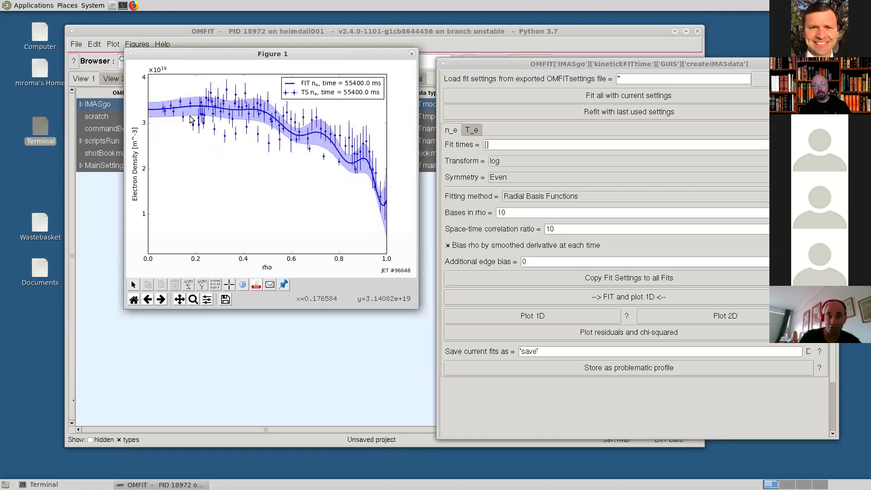
Step: Set the n_e fit's space-time correlation ratio to 50 and close the old fit figure
{"action": "left_click_drag", "start_coordinate": [498, 64], "coordinate": [328, 71]}
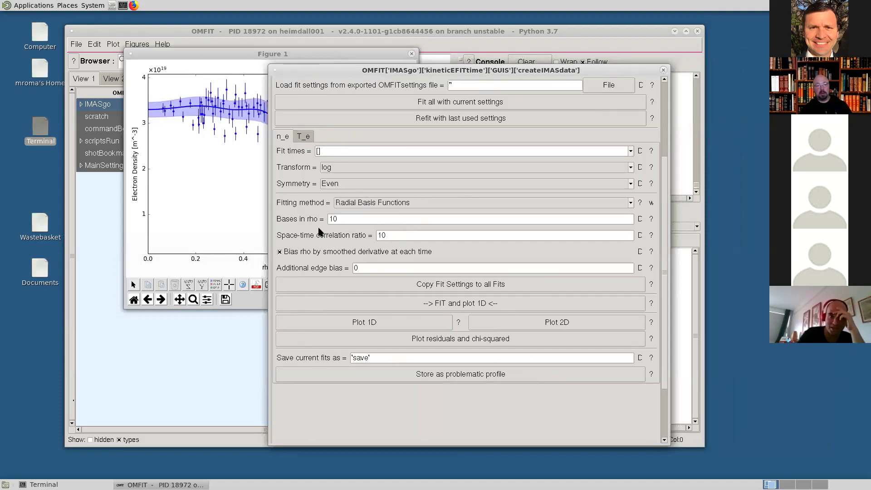
{"action": "left_click", "coordinate": [413, 239]}
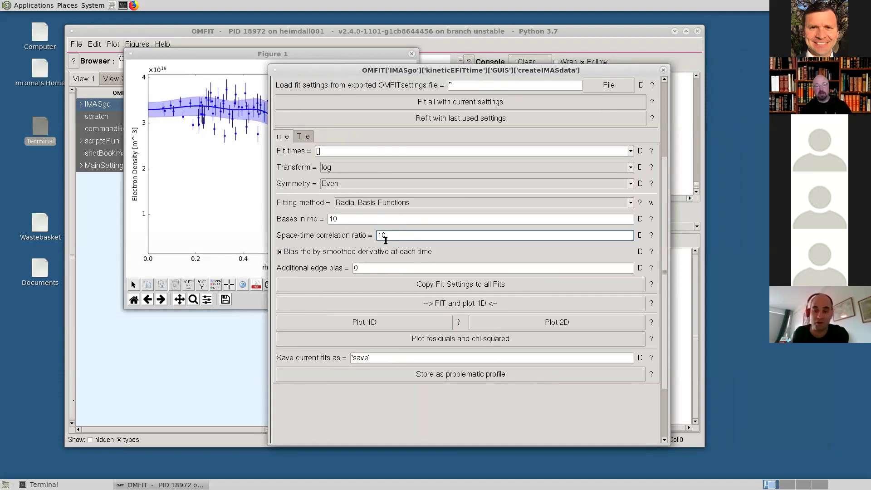
{"action": "key", "text": "BackSpace"}
{"action": "key", "text": "BackSpace"}
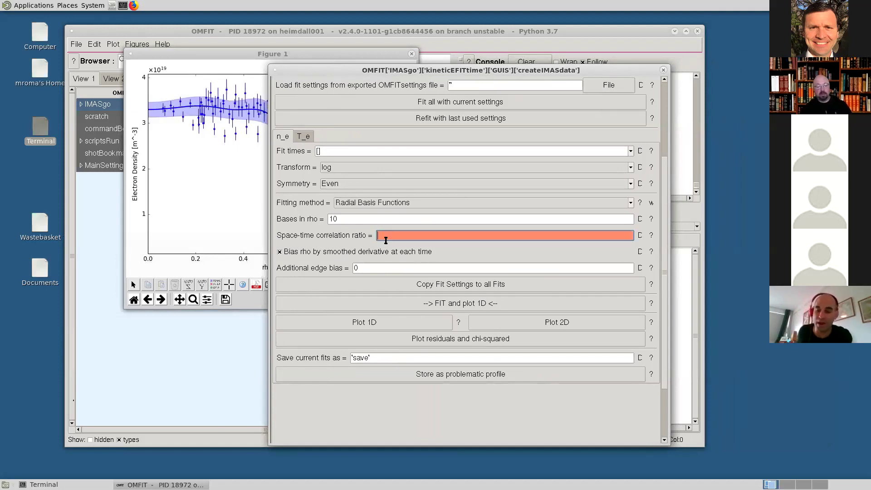
{"action": "type", "text": "50"}
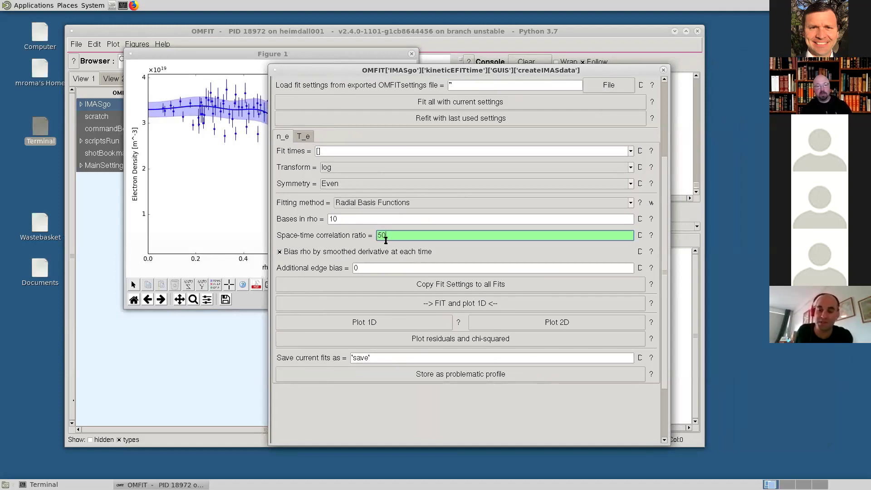
{"action": "key", "text": "Return"}
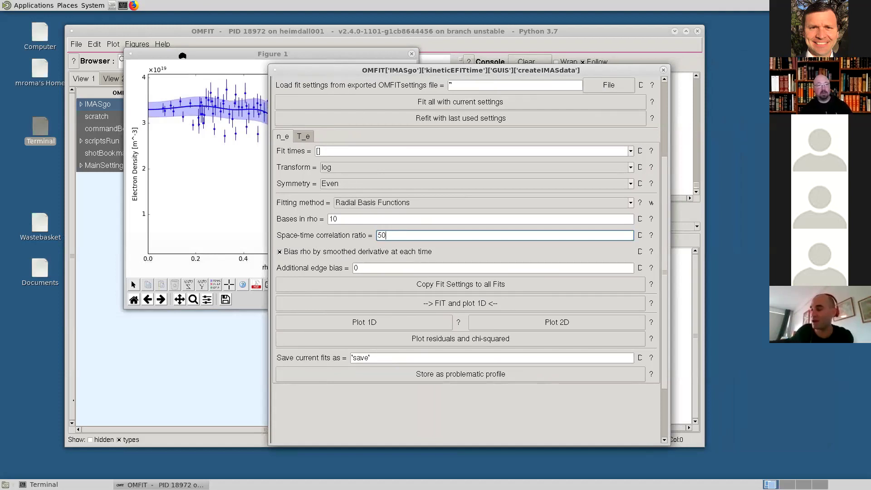
{"action": "left_click", "coordinate": [412, 54]}
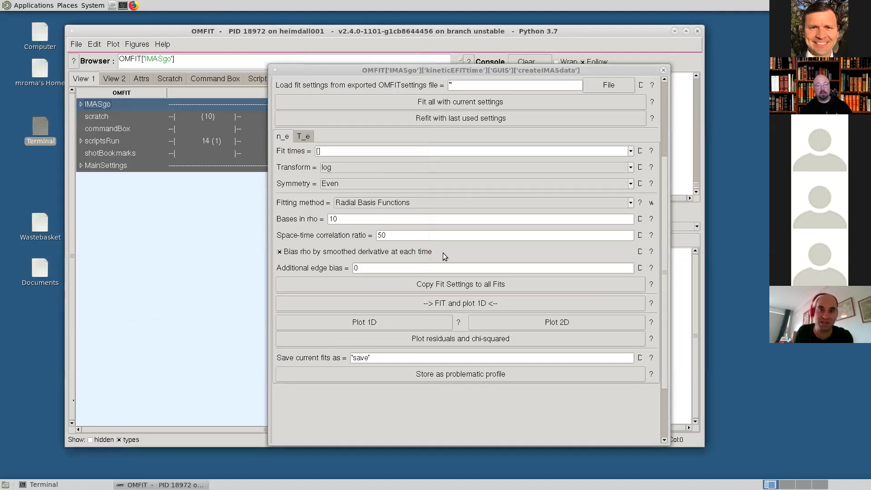
Step: Rerun the n_e Radial Basis Functions fit with a 1D plot and move the figure clear of the workflow window
{"action": "left_click", "coordinate": [452, 301]}
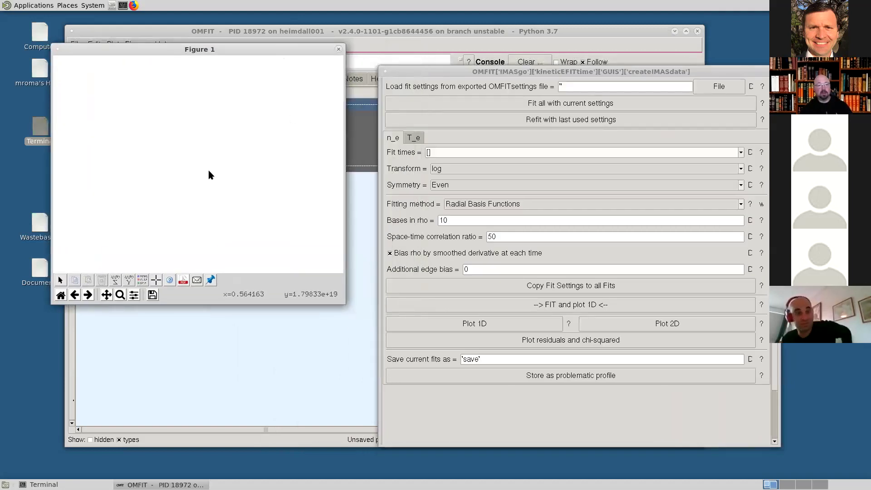
{"action": "left_click", "coordinate": [339, 50]}
{"action": "left_click", "coordinate": [534, 304]}
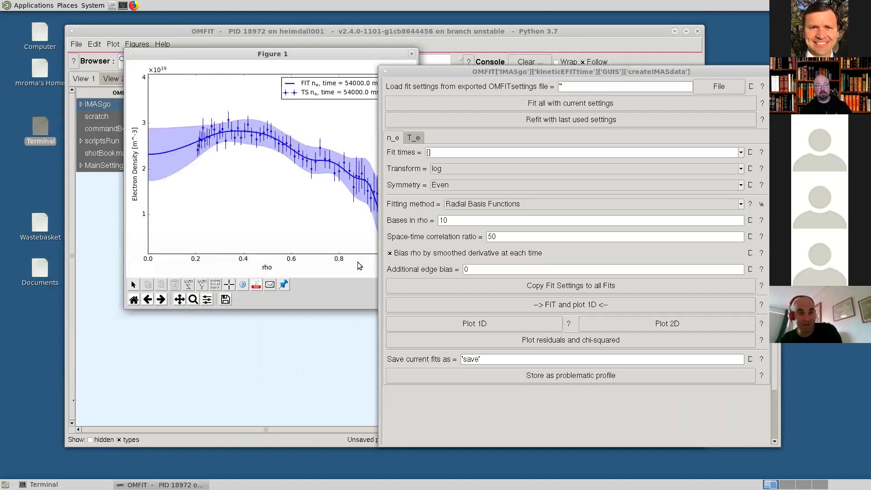
{"action": "left_click_drag", "start_coordinate": [340, 54], "coordinate": [252, 55]}
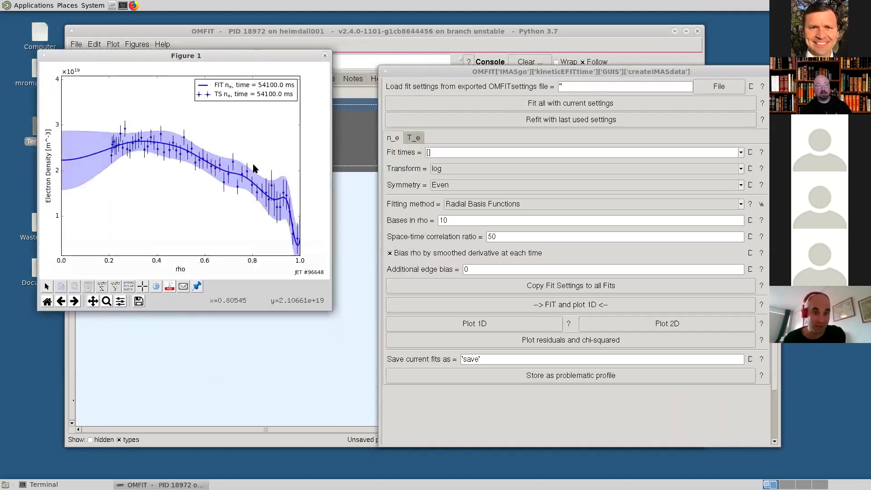
Step: Step forward through the n_e fit time slices to 55000 ms, comparing each fit with the TS data
{"action": "key", "text": "Right"}
{"action": "key", "text": "Right"}
{"action": "key", "text": "Right"}
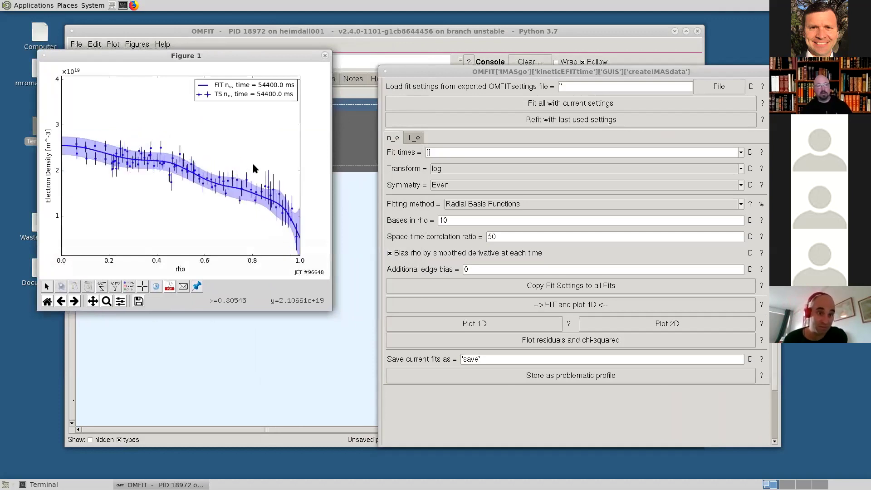
{"action": "key", "text": "Right"}
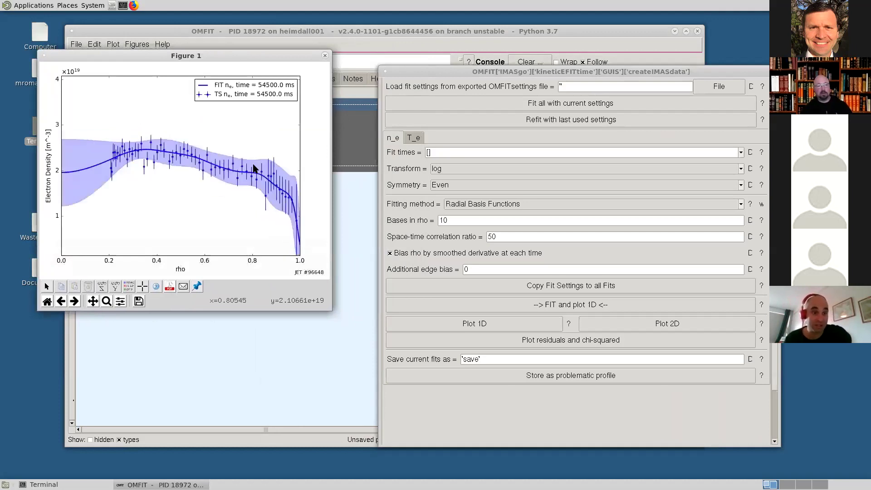
{"action": "key", "text": "Right"}
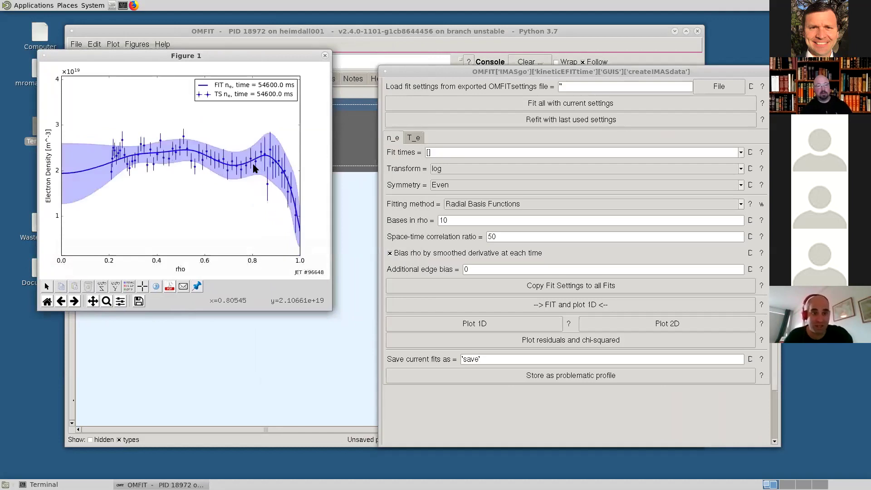
{"action": "key", "text": "Right"}
{"action": "key", "text": "Right"}
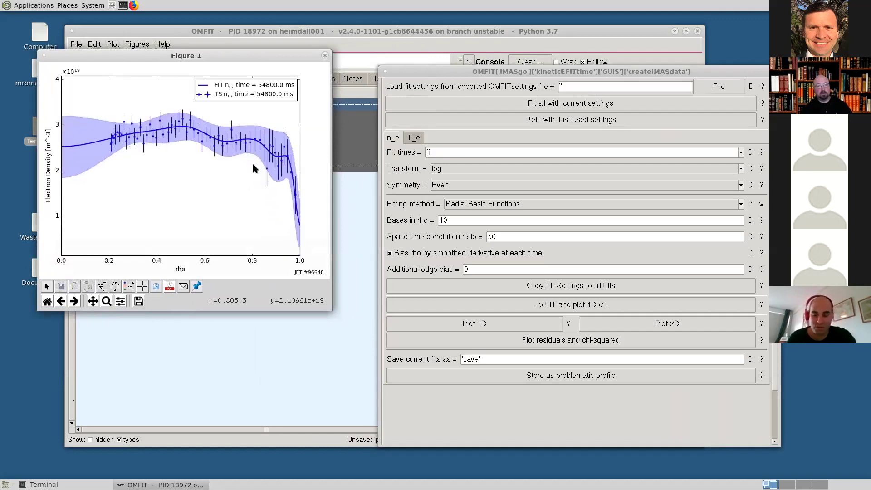
{"action": "key", "text": "Right"}
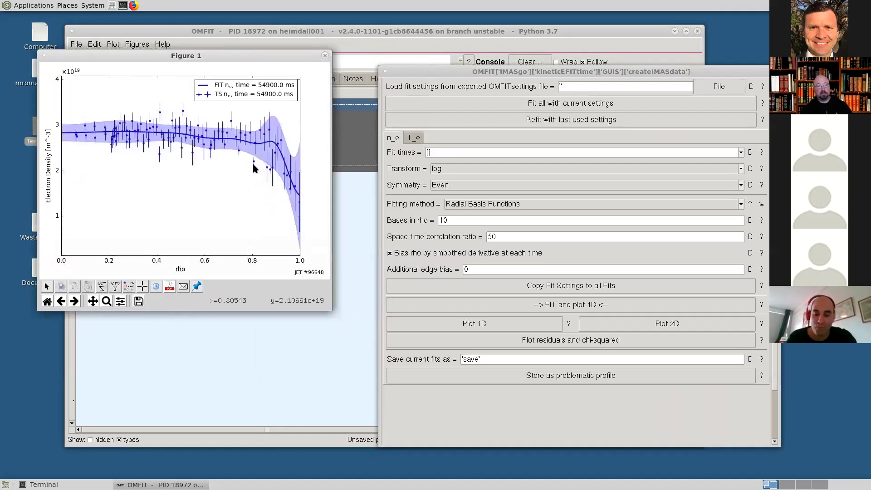
{"action": "key", "text": "Right"}
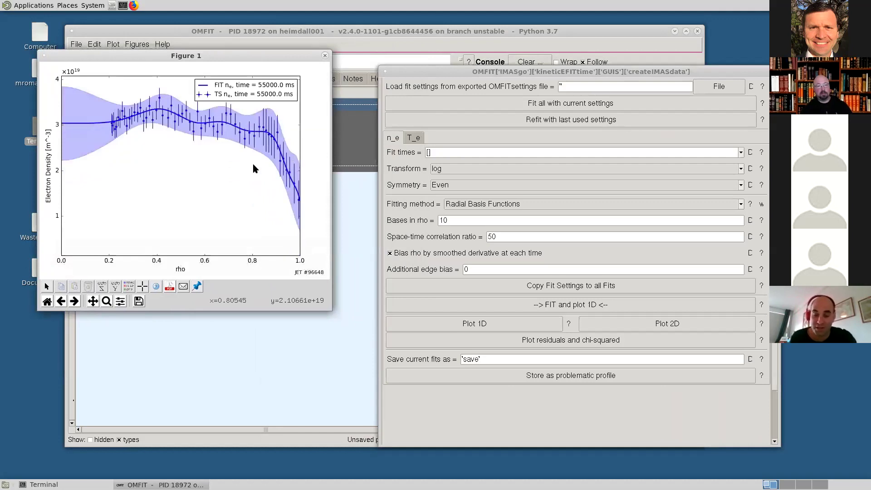
Step: Return to the profile slicing settings, set the time averaging to 100 ms and slice all data again, closing the fit figure
{"action": "left_click_drag", "start_coordinate": [431, 73], "coordinate": [280, 75]}
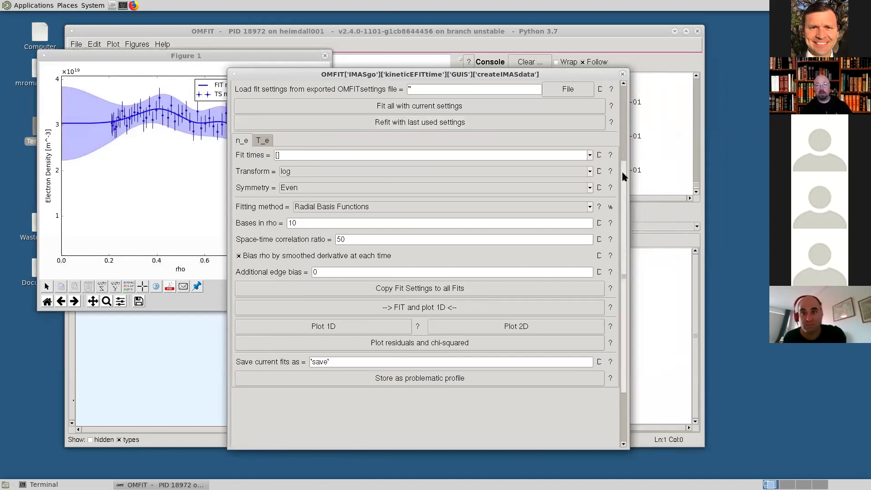
{"action": "scroll", "coordinate": [622, 171], "scroll_direction": "up", "scroll_amount": 5}
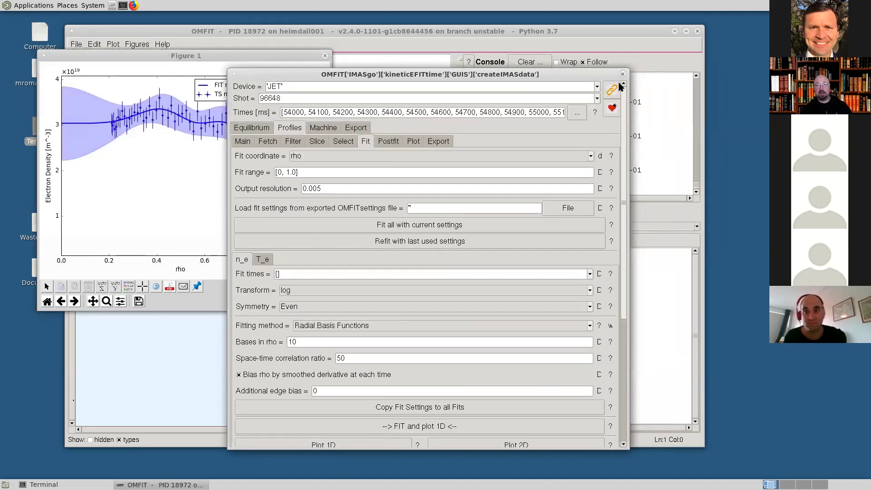
{"action": "left_click", "coordinate": [293, 142]}
{"action": "left_click", "coordinate": [315, 142]}
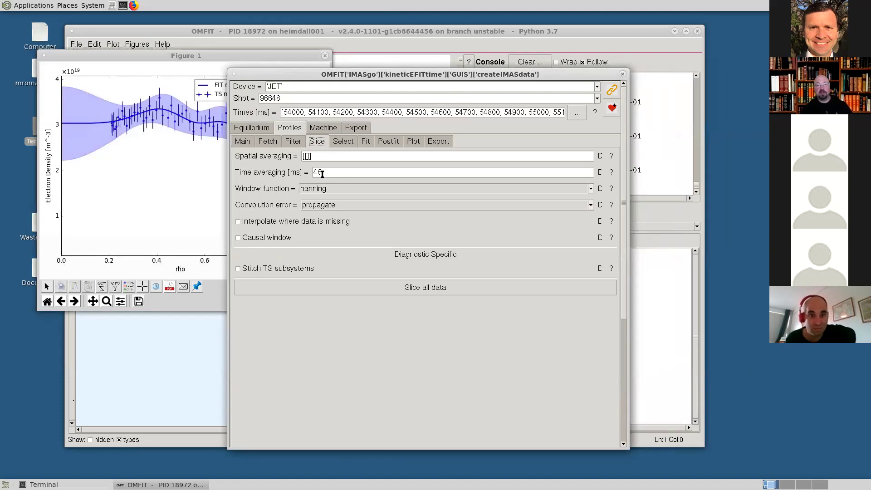
{"action": "left_click", "coordinate": [327, 53]}
{"action": "left_click_drag", "start_coordinate": [338, 174], "coordinate": [294, 173]}
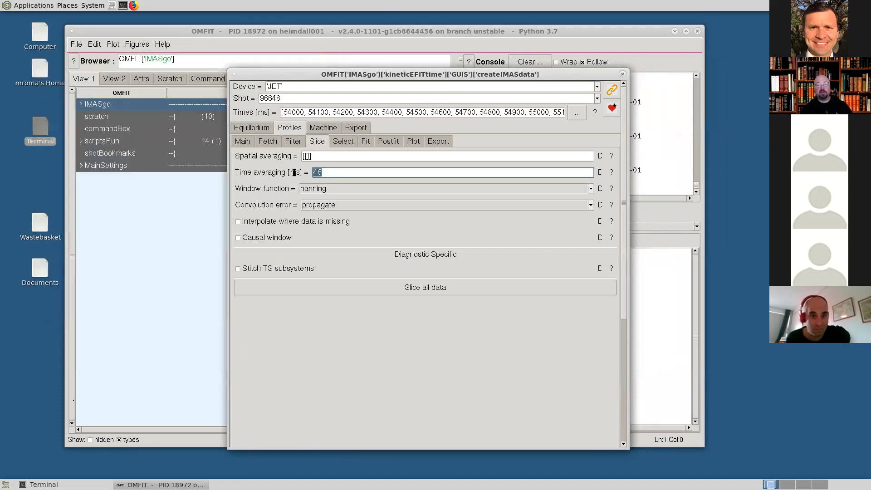
{"action": "type", "text": "100"}
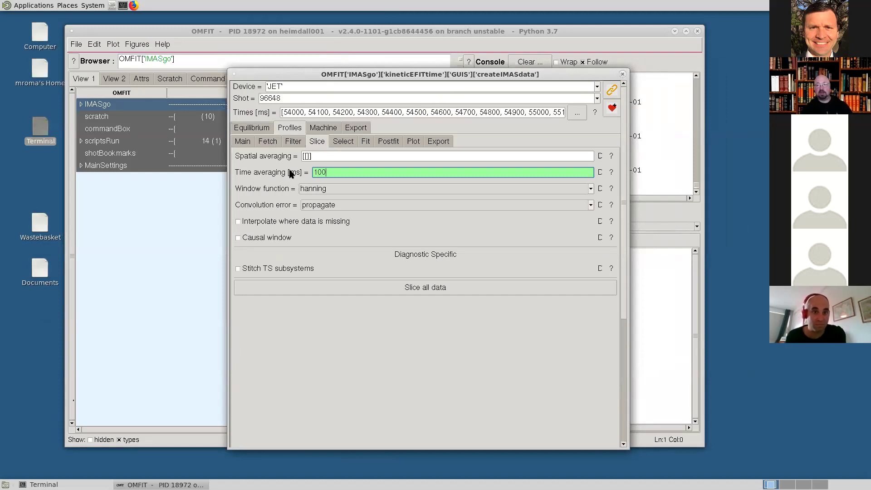
{"action": "key", "text": "Return"}
{"action": "left_click", "coordinate": [412, 291]}
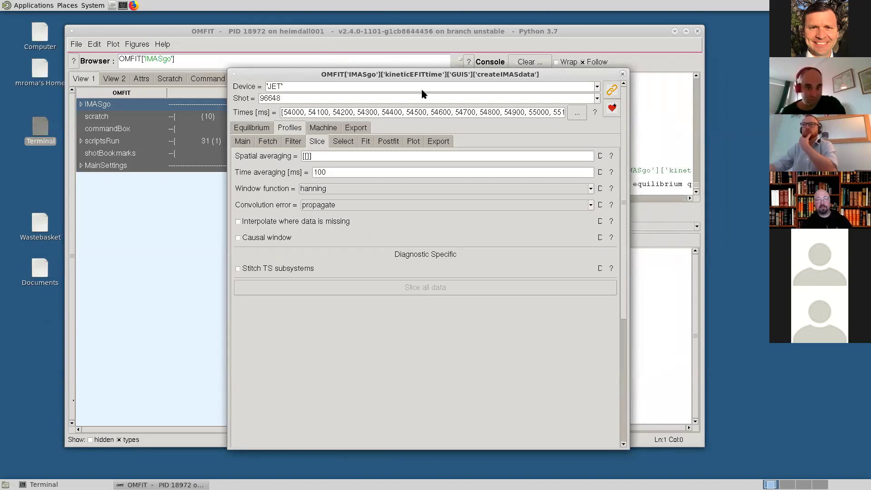
Step: Plot the TS sliced data, look at its T_e and n_e plots, and close the figure
{"action": "left_click_drag", "start_coordinate": [434, 76], "coordinate": [249, 94]}
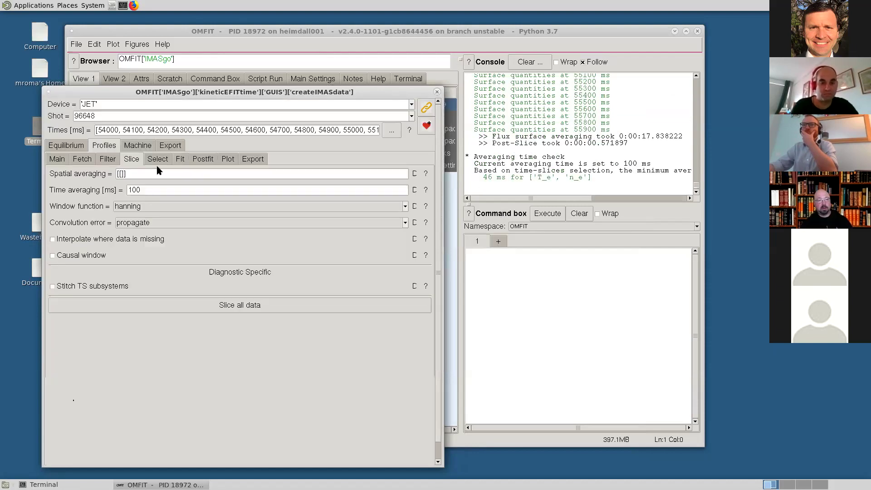
{"action": "left_click", "coordinate": [158, 158]}
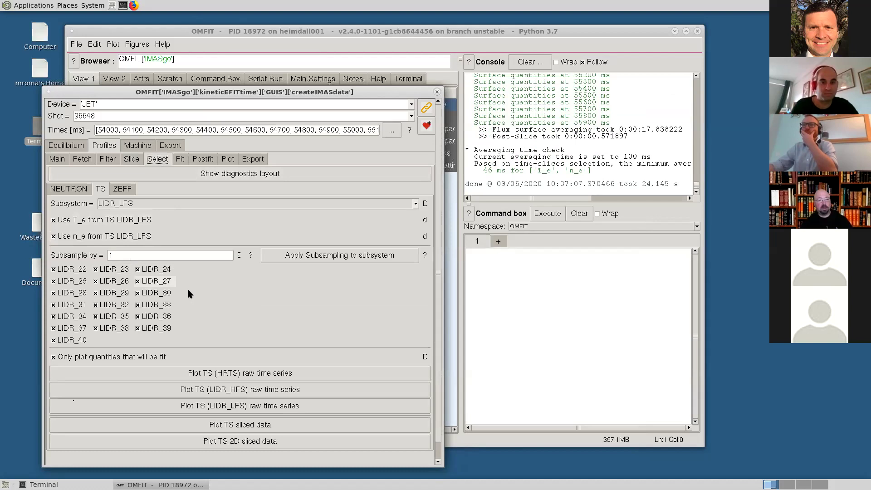
{"action": "left_click", "coordinate": [251, 427]}
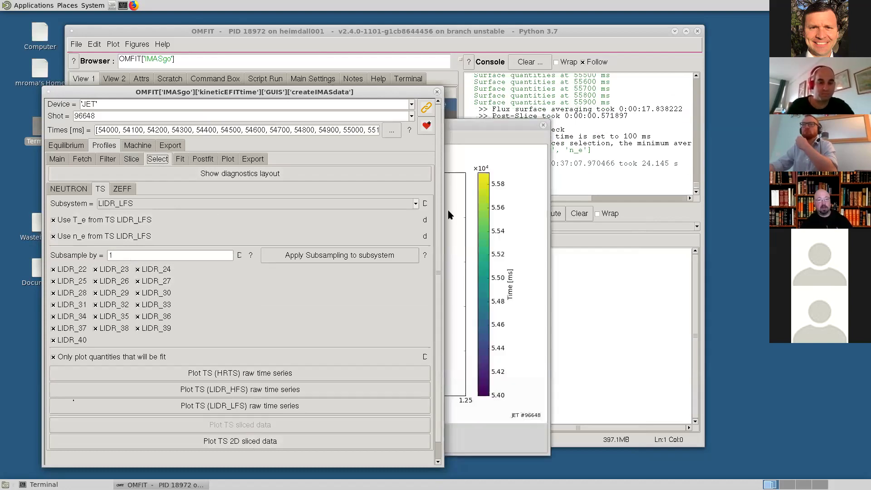
{"action": "left_click_drag", "start_coordinate": [479, 124], "coordinate": [608, 98]}
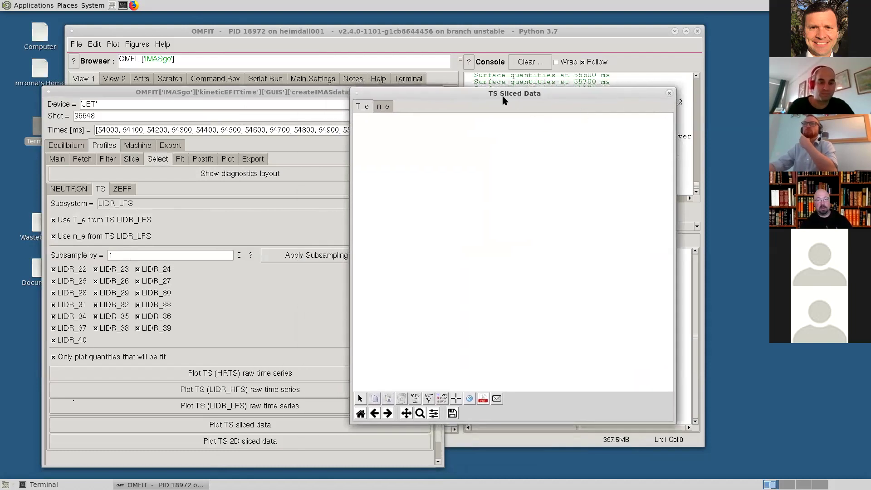
{"action": "left_click", "coordinate": [485, 91]}
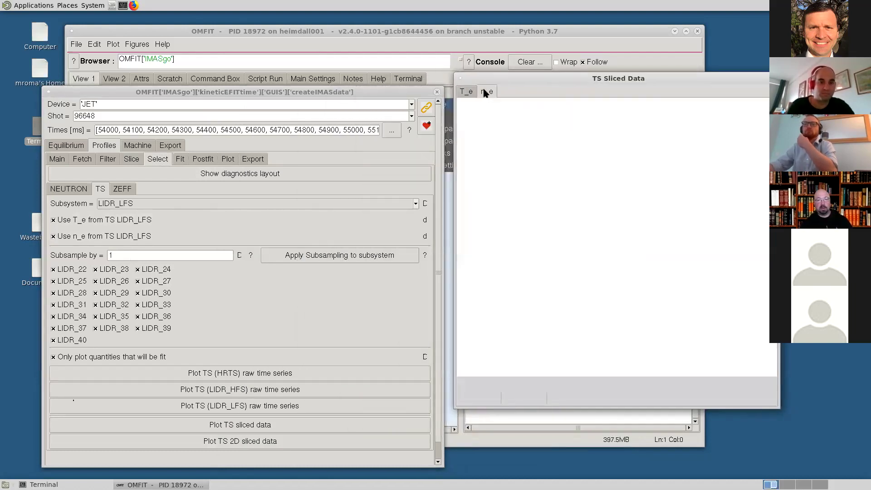
{"action": "left_click", "coordinate": [468, 92]}
{"action": "left_click_drag", "start_coordinate": [536, 76], "coordinate": [462, 73]}
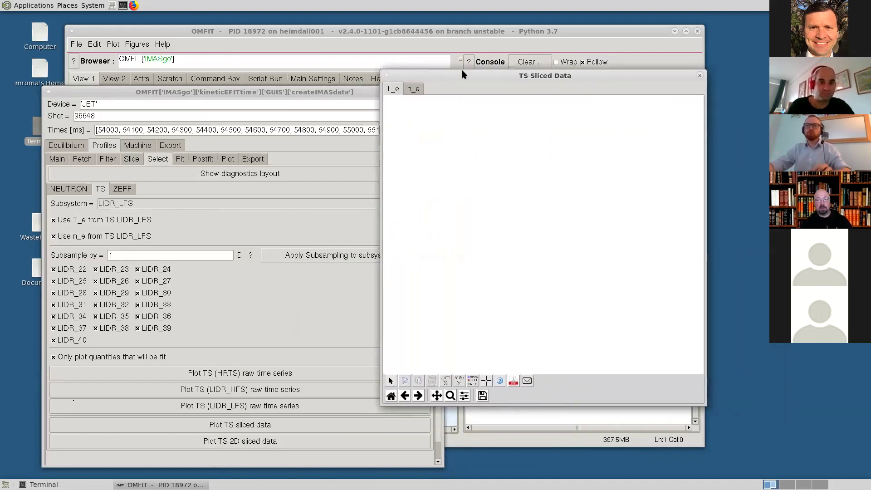
{"action": "left_click", "coordinate": [699, 75]}
Step: Change the n_e fitting method to Scale lengths and run the fit with a 1D plot, moving the workflow window aside
{"action": "left_click", "coordinate": [180, 159]}
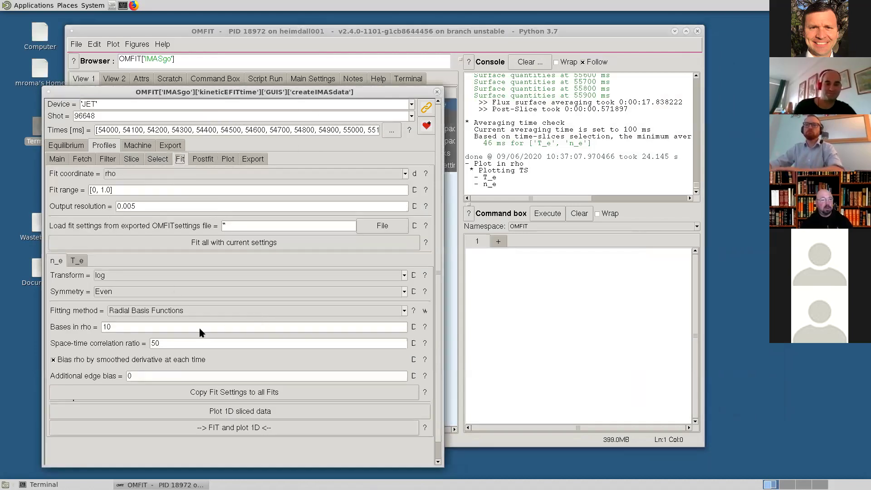
{"action": "left_click", "coordinate": [404, 311]}
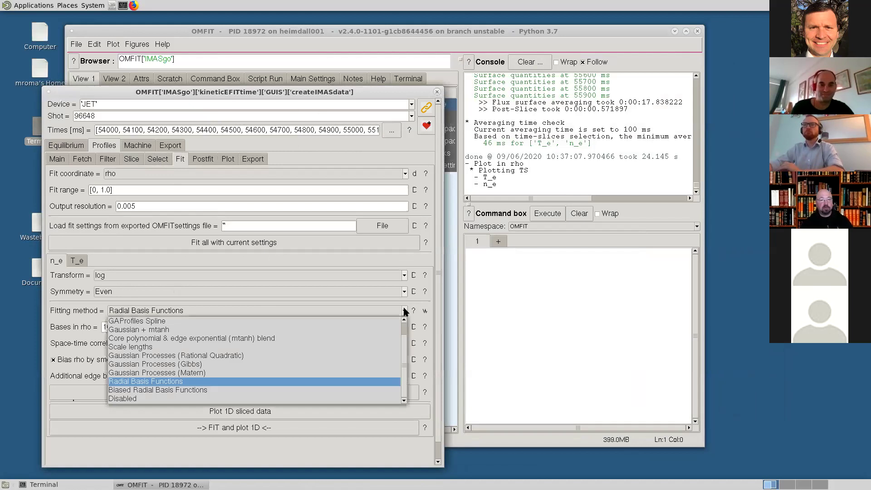
{"action": "left_click", "coordinate": [269, 348]}
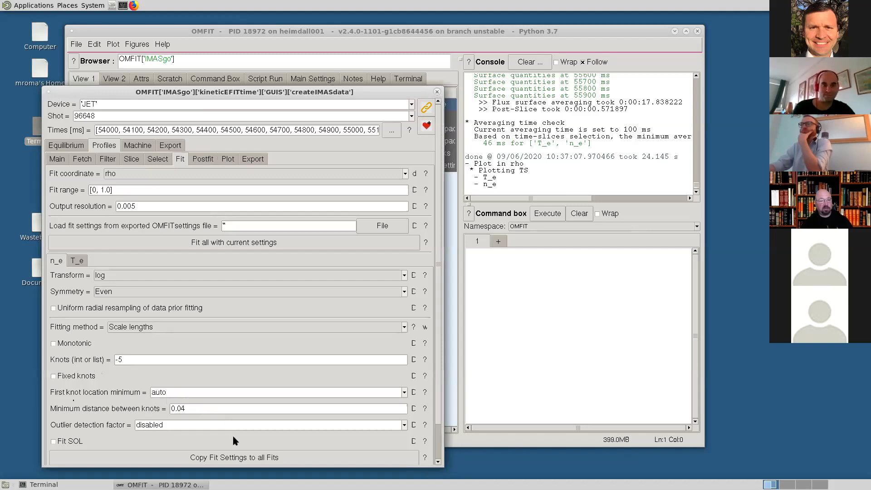
{"action": "left_click", "coordinate": [438, 461]}
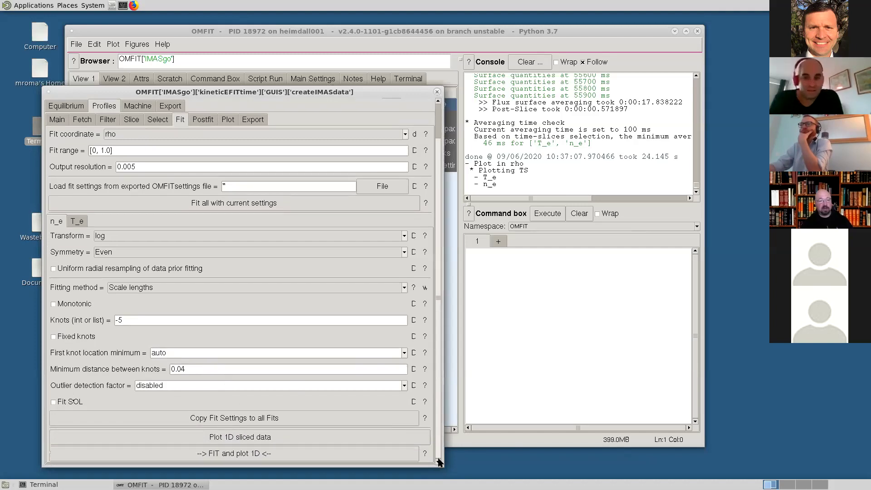
{"action": "left_click", "coordinate": [320, 452]}
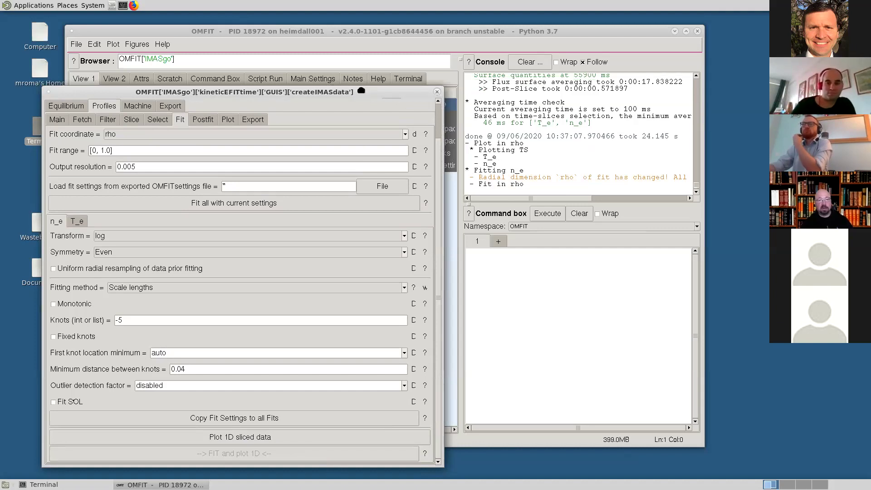
{"action": "left_click_drag", "start_coordinate": [362, 89], "coordinate": [298, 97]}
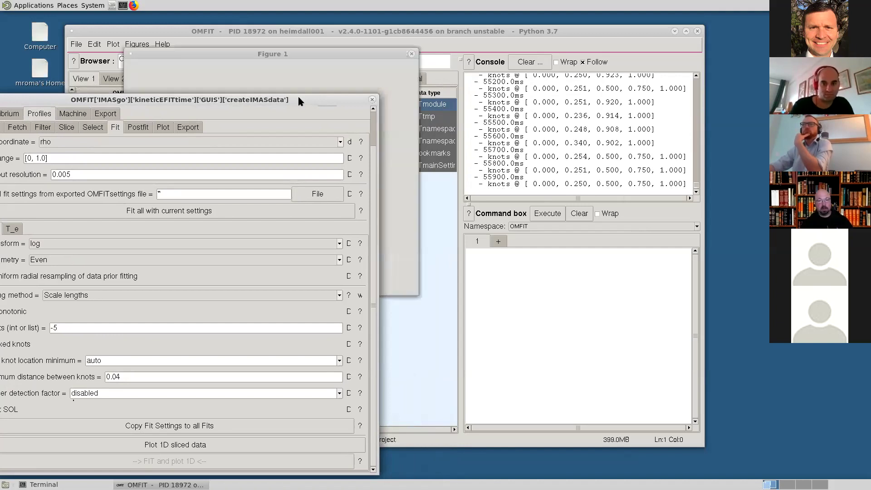
Step: Move the figure beside the workflow window and compare the n_e fits with the TS data across the time slices up to 55900 ms
{"action": "left_click_drag", "start_coordinate": [315, 52], "coordinate": [587, 59]}
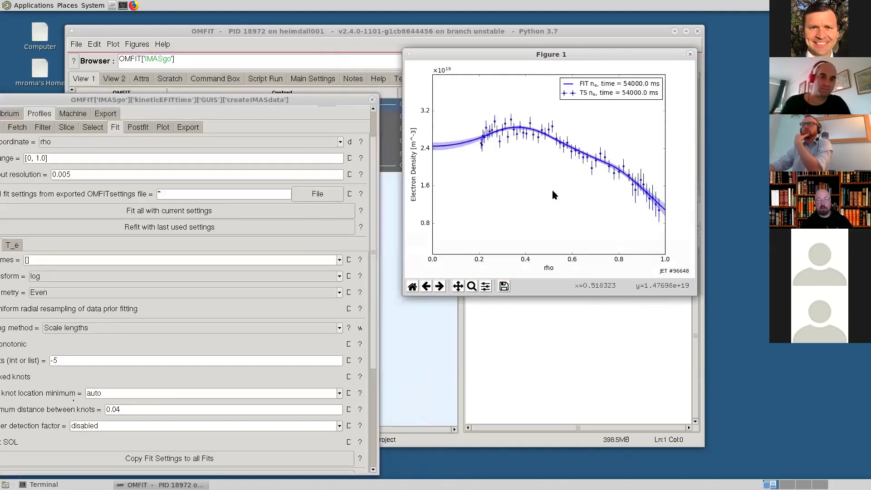
{"action": "key", "text": "Right"}
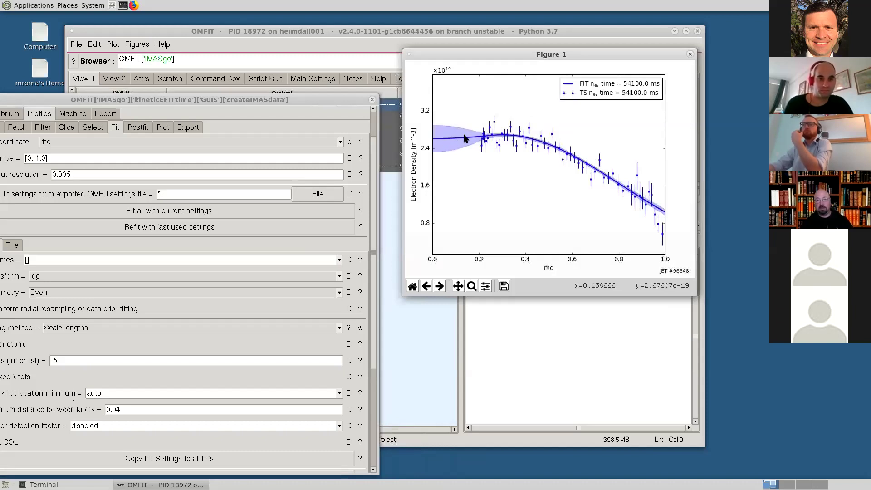
{"action": "key", "text": "Right"}
{"action": "key", "text": "Right"}
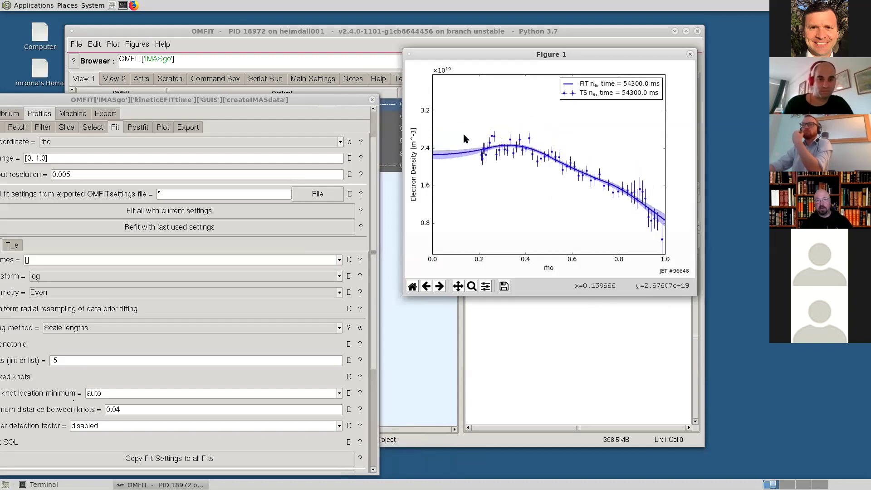
{"action": "key", "text": "Right"}
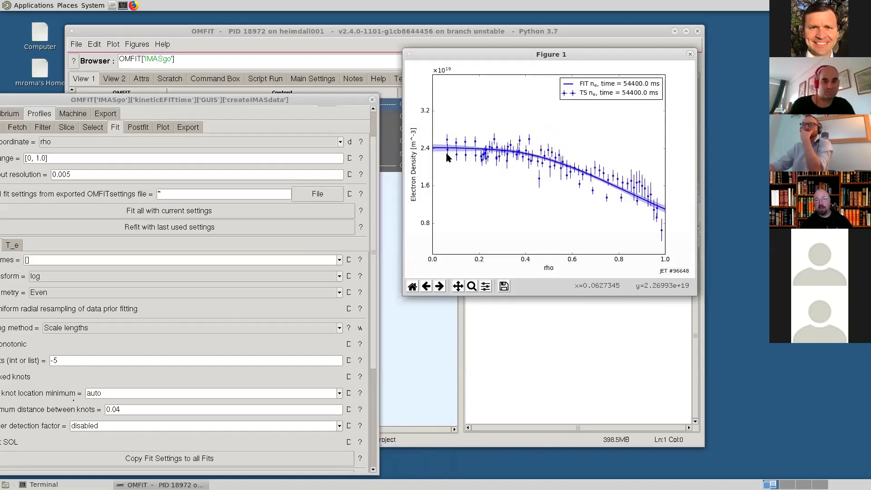
{"action": "key", "text": "Left"}
{"action": "key", "text": "Left"}
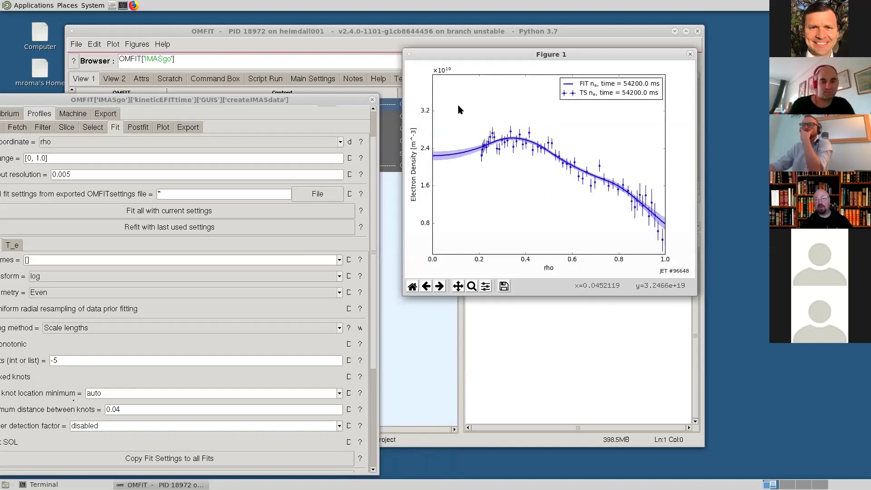
{"action": "key", "text": "Right"}
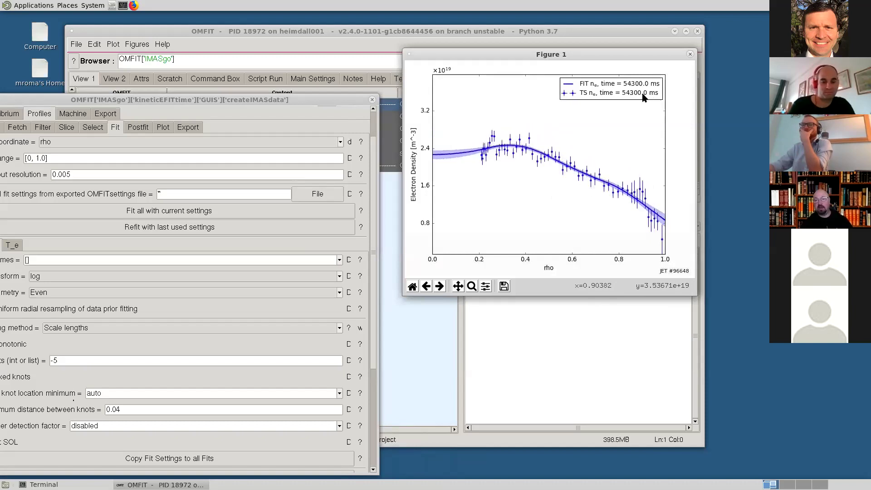
{"action": "key", "text": "Right"}
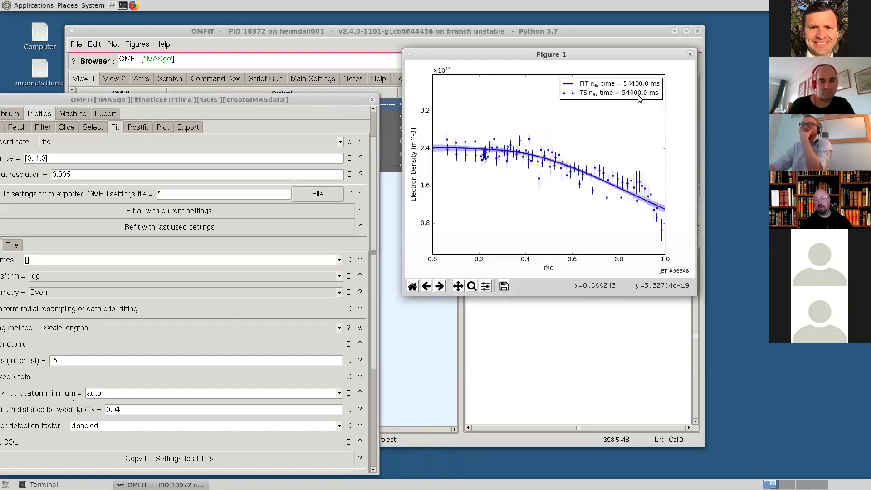
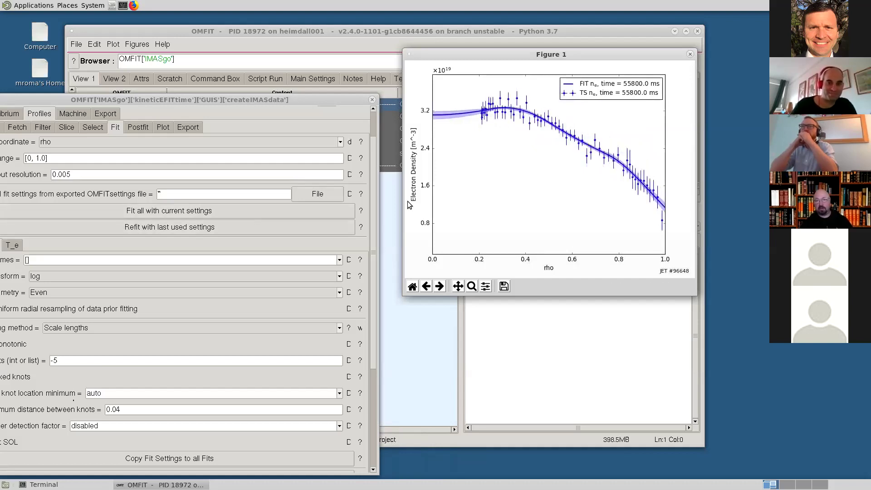
Step: Run the T_e fit with Radial Basis Functions and a 1D plot, closing the n_e figure and placing the windows side by side
{"action": "left_click_drag", "start_coordinate": [336, 100], "coordinate": [476, 42]}
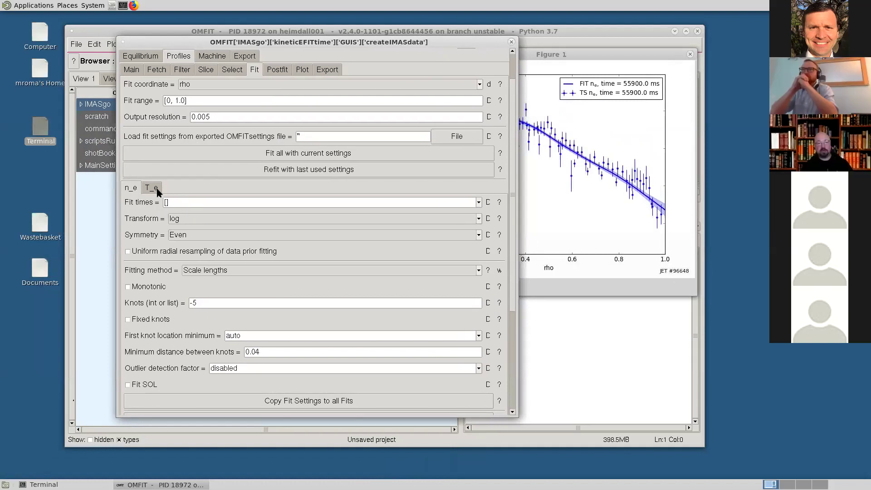
{"action": "left_click", "coordinate": [157, 191]}
{"action": "left_click", "coordinate": [288, 355]}
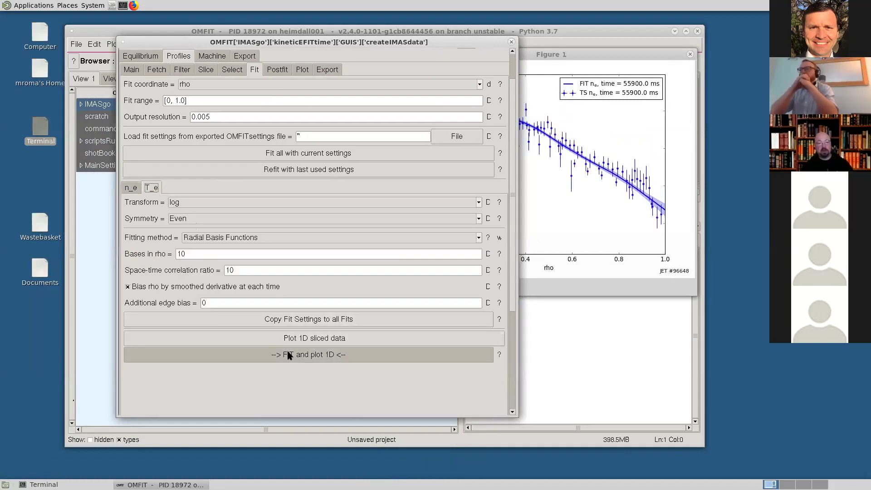
{"action": "left_click_drag", "start_coordinate": [350, 42], "coordinate": [242, 52]}
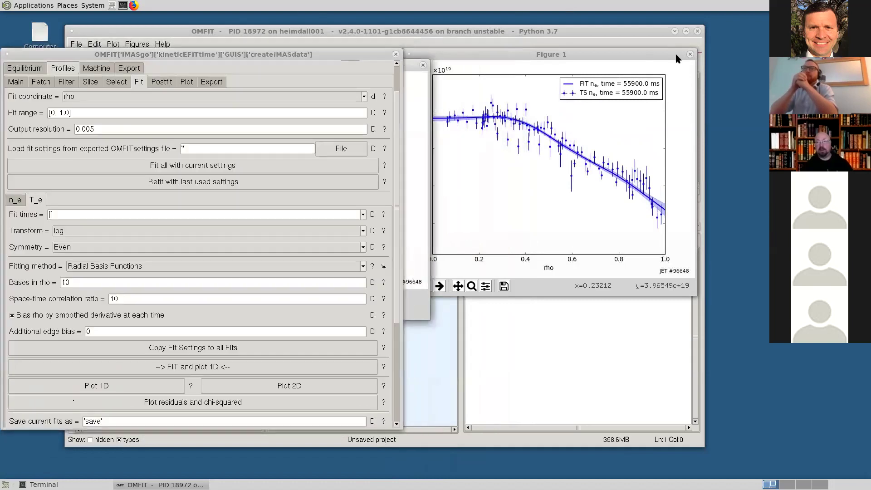
{"action": "left_click", "coordinate": [690, 54]}
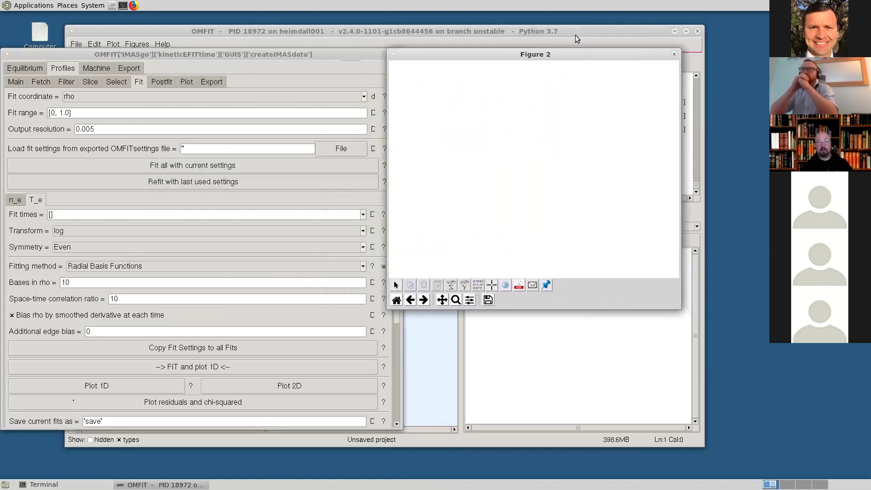
{"action": "left_click_drag", "start_coordinate": [577, 54], "coordinate": [594, 67]}
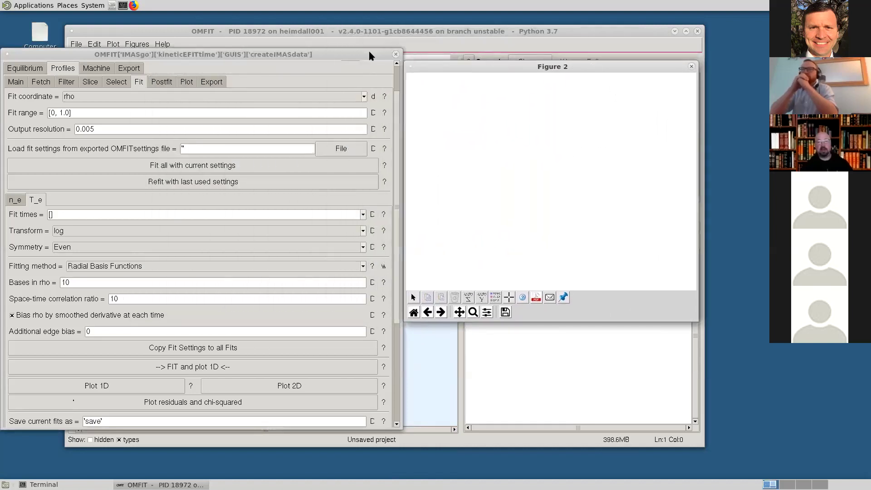
{"action": "left_click_drag", "start_coordinate": [368, 52], "coordinate": [377, 40]}
{"action": "left_click_drag", "start_coordinate": [480, 72], "coordinate": [496, 72]}
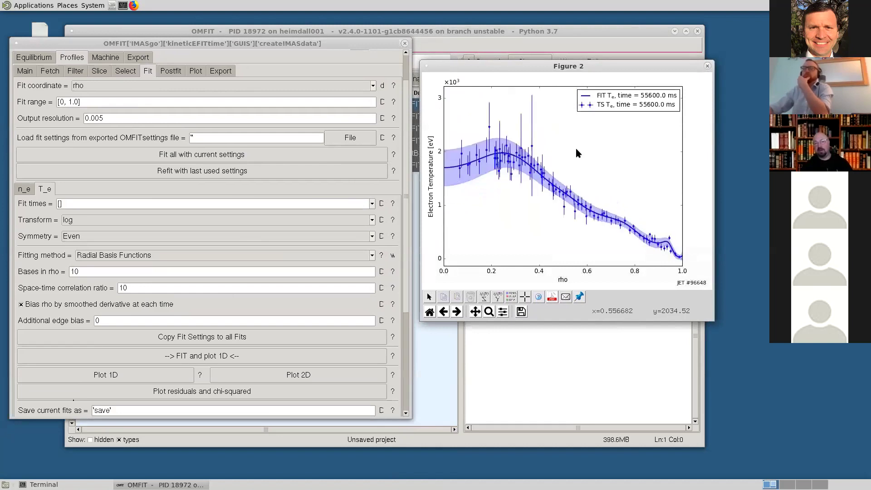
Step: Step through the last T_e fit time slices to 55900 ms, comparing each with the TS data, and spread the windows apart
{"action": "key", "text": "Left"}
{"action": "key", "text": "Right"}
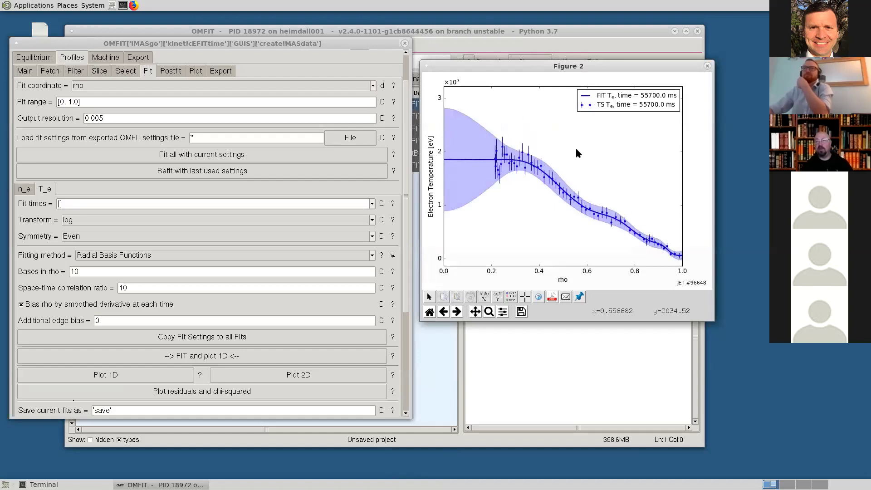
{"action": "key", "text": "Right"}
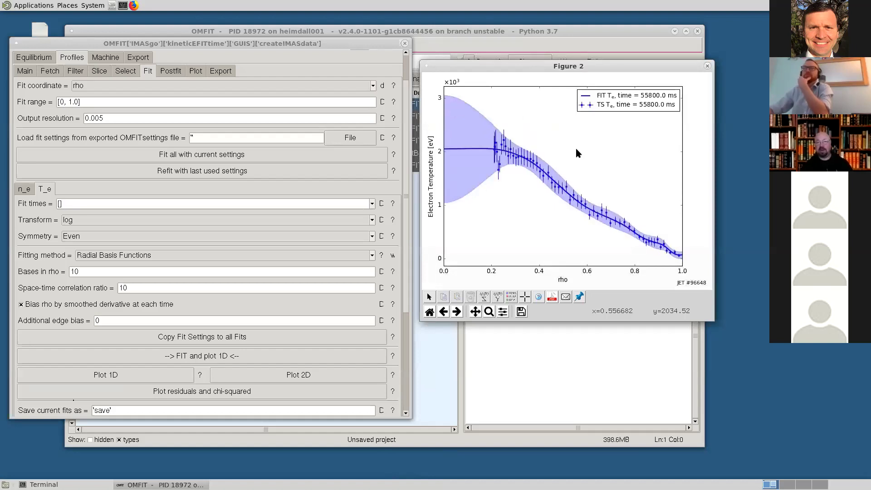
{"action": "key", "text": "Right"}
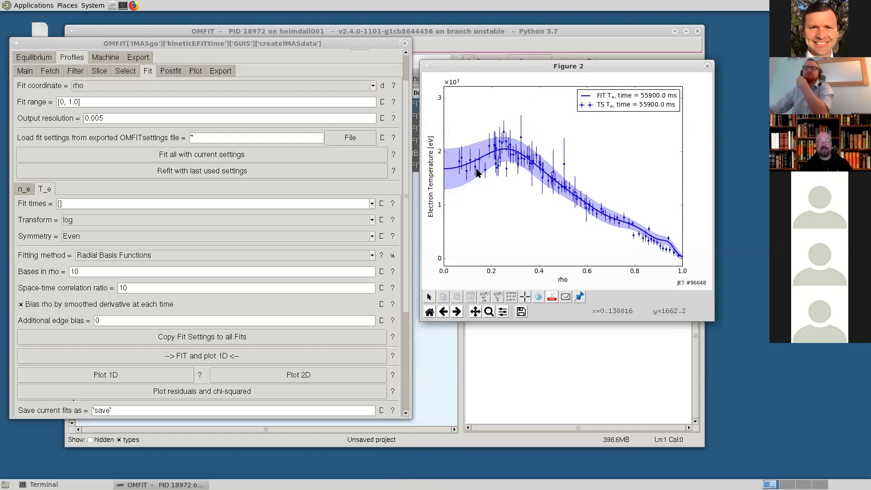
{"action": "left_click_drag", "start_coordinate": [484, 65], "coordinate": [521, 47]}
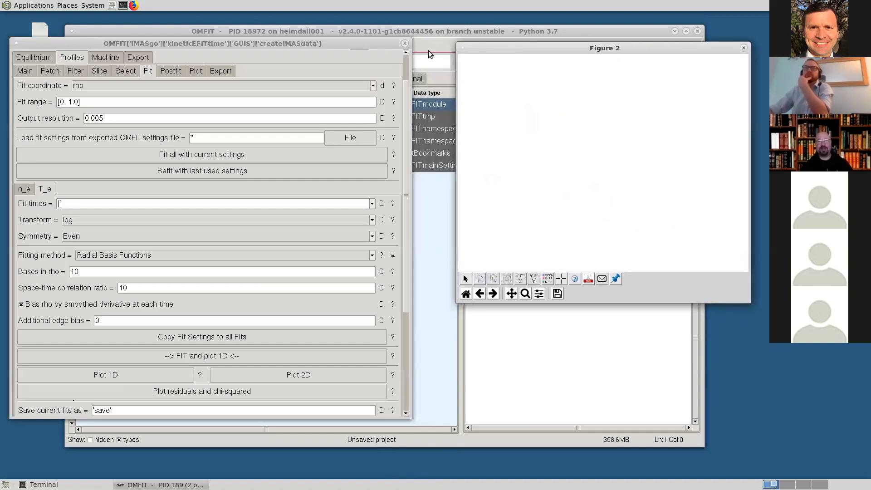
{"action": "left_click_drag", "start_coordinate": [360, 43], "coordinate": [399, 45]}
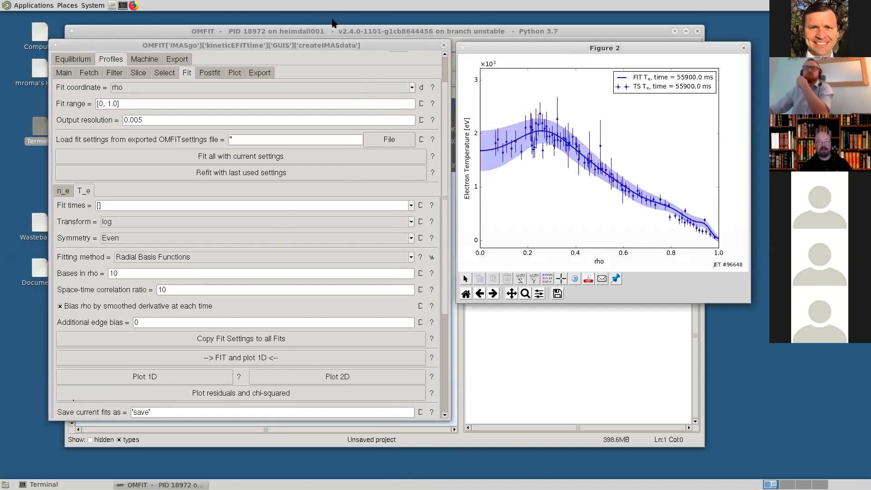
{"action": "left_click_drag", "start_coordinate": [279, 47], "coordinate": [273, 48]}
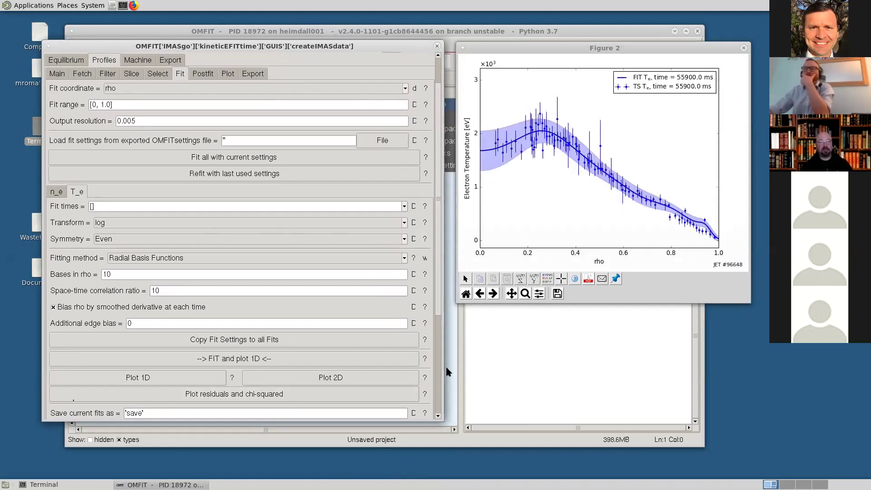
Step: Go to the post-fit settings, close the T_e figure and calculate the derived quantities
{"action": "scroll", "coordinate": [439, 317], "scroll_direction": "up", "scroll_amount": 2}
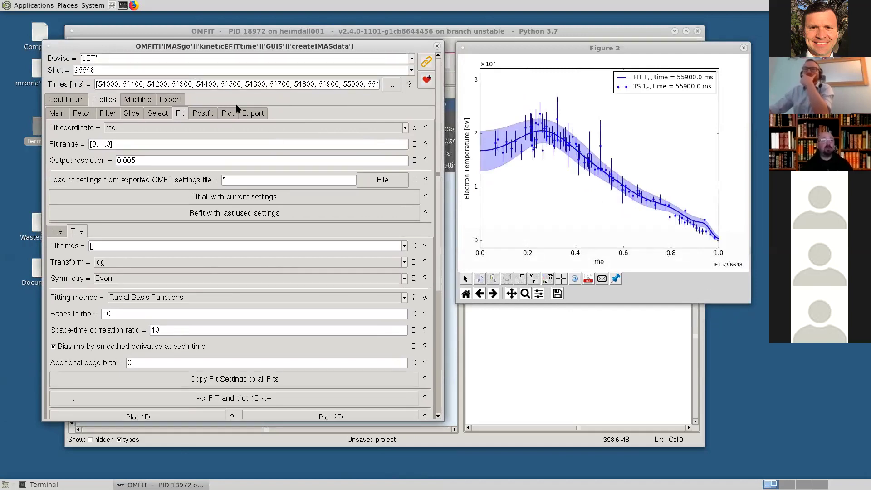
{"action": "left_click", "coordinate": [198, 113]}
{"action": "left_click_drag", "start_coordinate": [683, 49], "coordinate": [599, 55]}
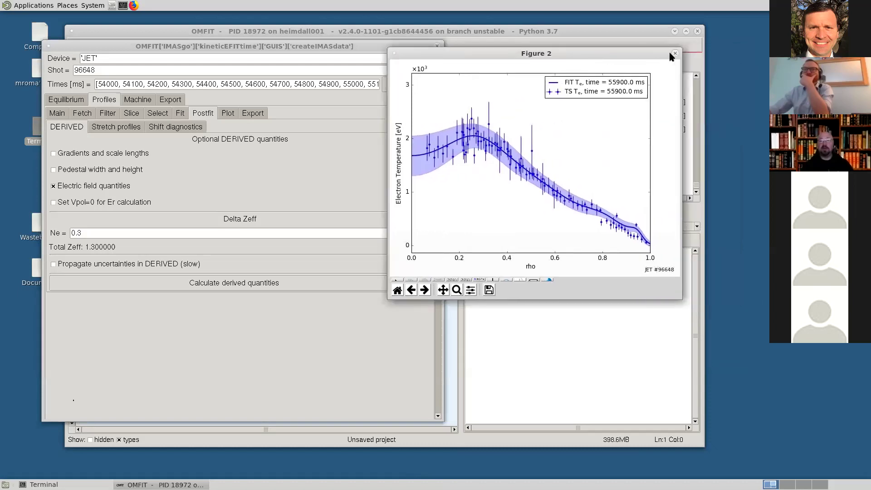
{"action": "left_click", "coordinate": [676, 53]}
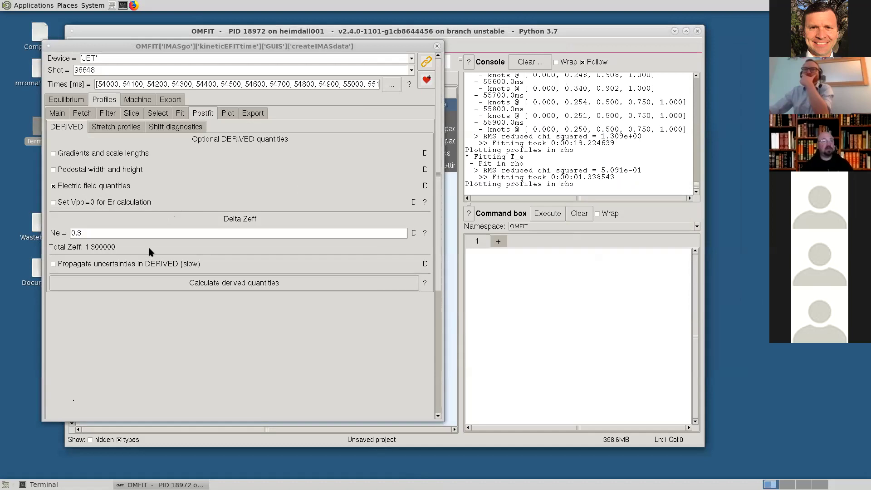
{"action": "left_click", "coordinate": [182, 287]}
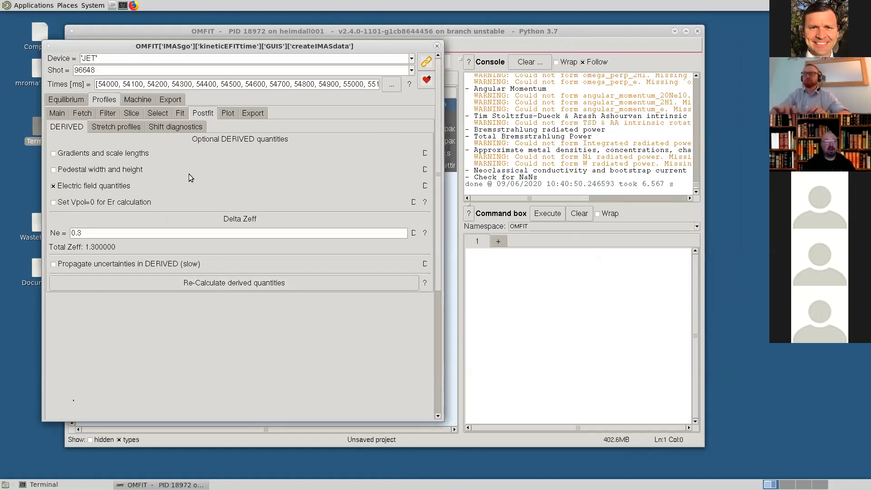
Step: Try plotting the 1D static profiles of all fit quantities twice, closing each figure
{"action": "left_click", "coordinate": [229, 117]}
{"action": "scroll", "coordinate": [224, 261], "scroll_direction": "down", "scroll_amount": 2}
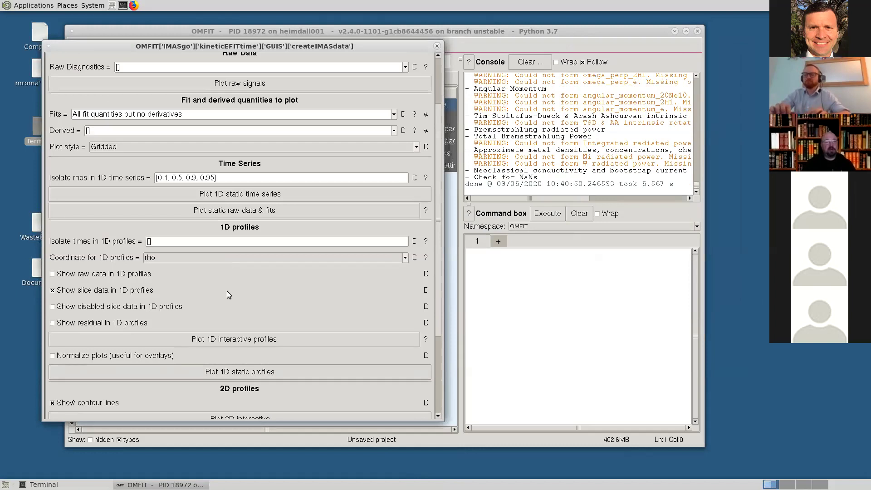
{"action": "left_click", "coordinate": [244, 374]}
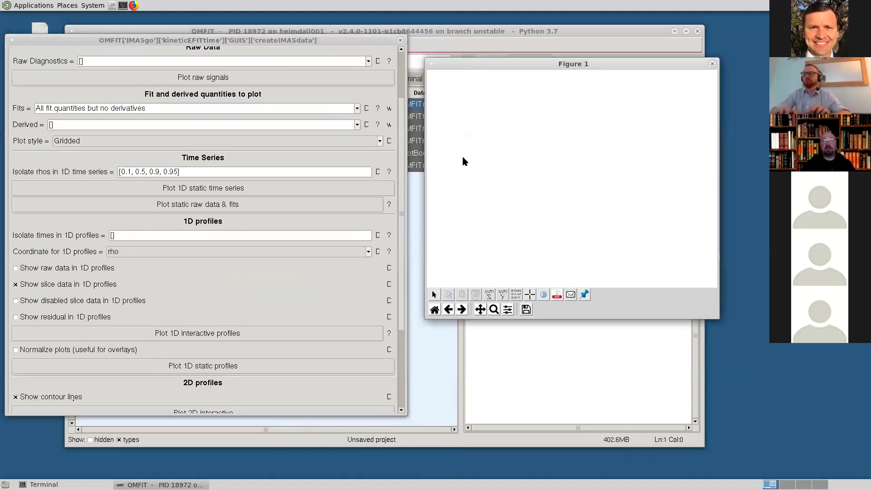
{"action": "left_click", "coordinate": [713, 63]}
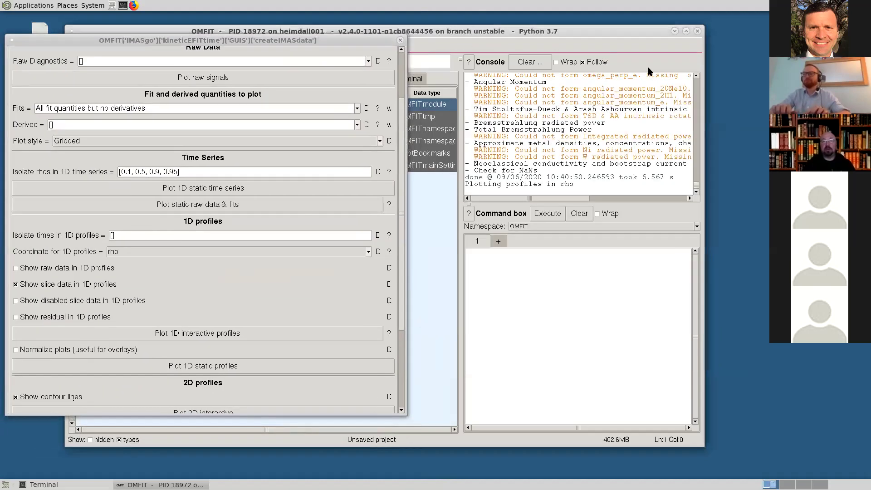
{"action": "left_click", "coordinate": [282, 366]}
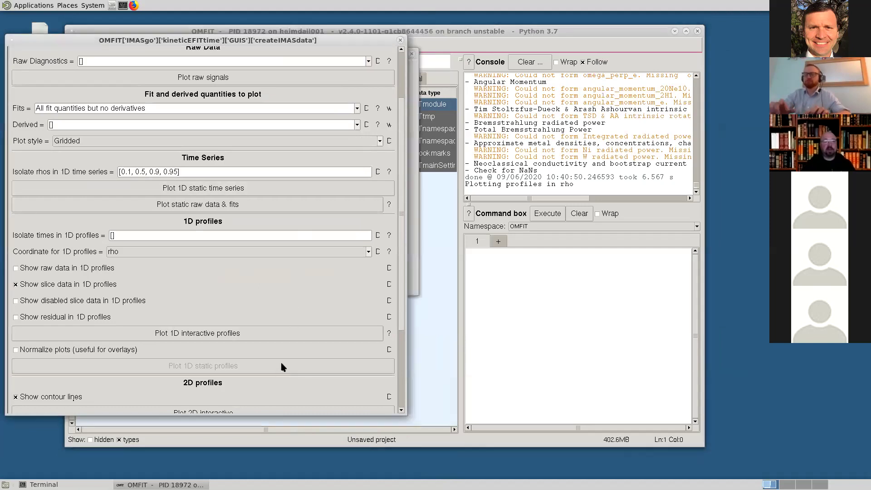
{"action": "left_click_drag", "start_coordinate": [304, 42], "coordinate": [30, 80]}
{"action": "left_click_drag", "start_coordinate": [186, 58], "coordinate": [388, 92]}
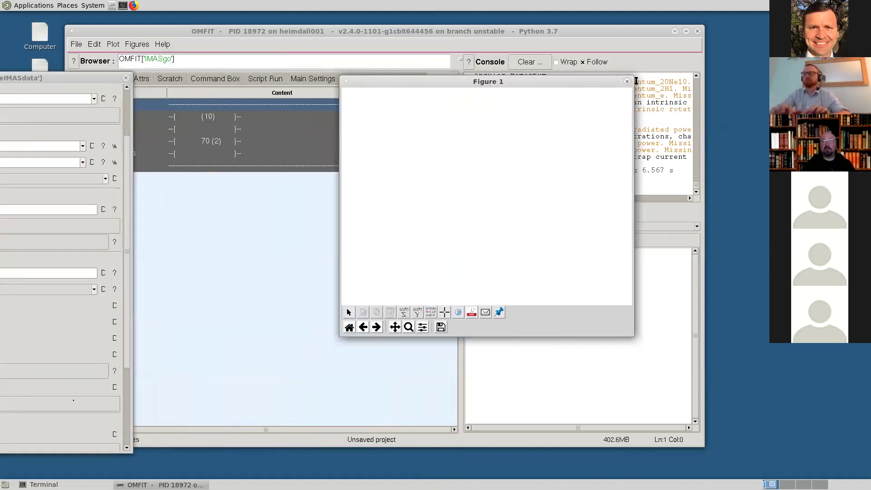
{"action": "left_click", "coordinate": [627, 81]}
Step: Plot the 1D static profiles again, enlarge the figure to examine the n_e and T_e profiles, and close it
{"action": "left_click_drag", "start_coordinate": [96, 76], "coordinate": [288, 24]}
{"action": "left_click", "coordinate": [180, 345]}
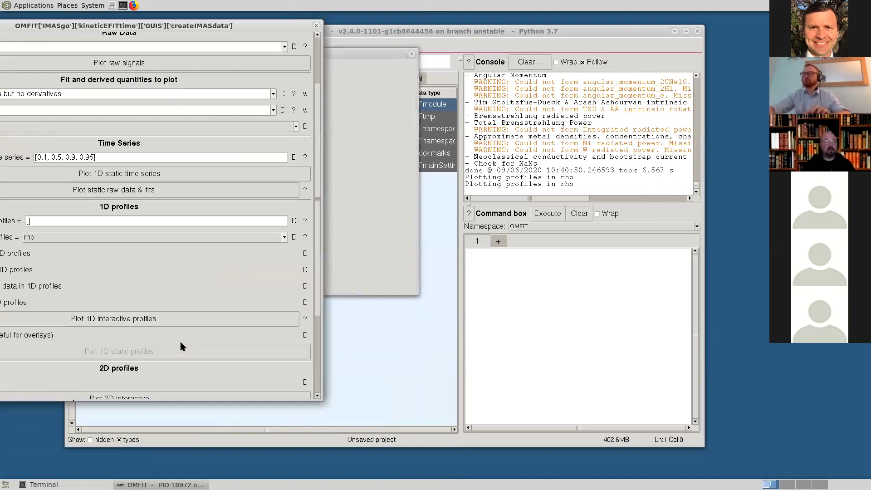
{"action": "left_click_drag", "start_coordinate": [218, 26], "coordinate": [1, 87]}
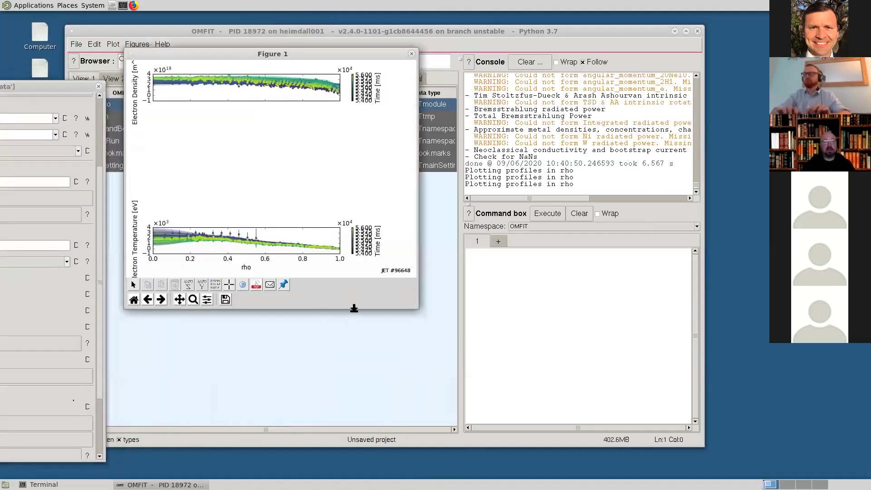
{"action": "left_click_drag", "start_coordinate": [412, 304], "coordinate": [486, 407]}
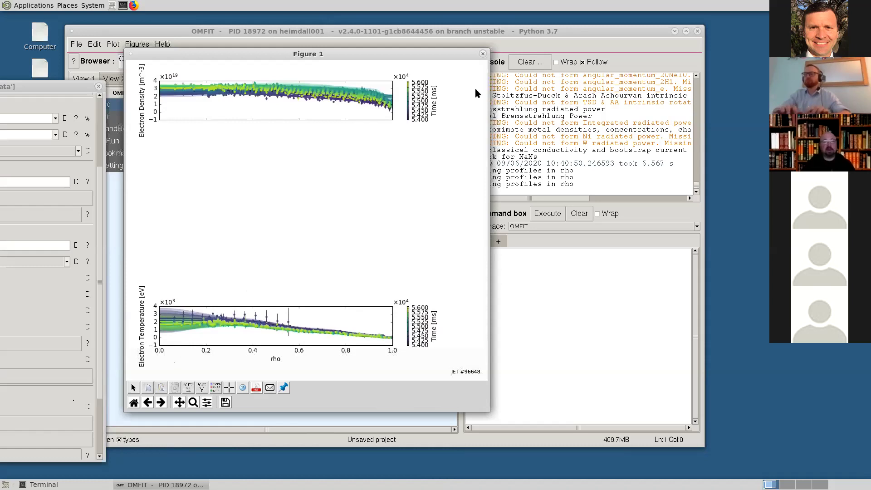
{"action": "left_click", "coordinate": [482, 53]}
Step: Exclude NBI and ICRF heating from the machine settings and generate the machine description
{"action": "left_click_drag", "start_coordinate": [93, 77], "coordinate": [454, 63]}
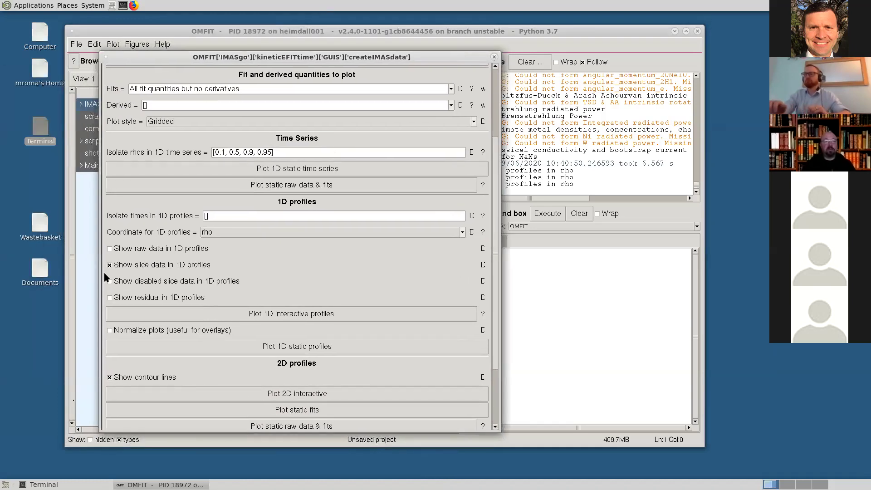
{"action": "scroll", "coordinate": [496, 264], "scroll_direction": "up", "scroll_amount": 5}
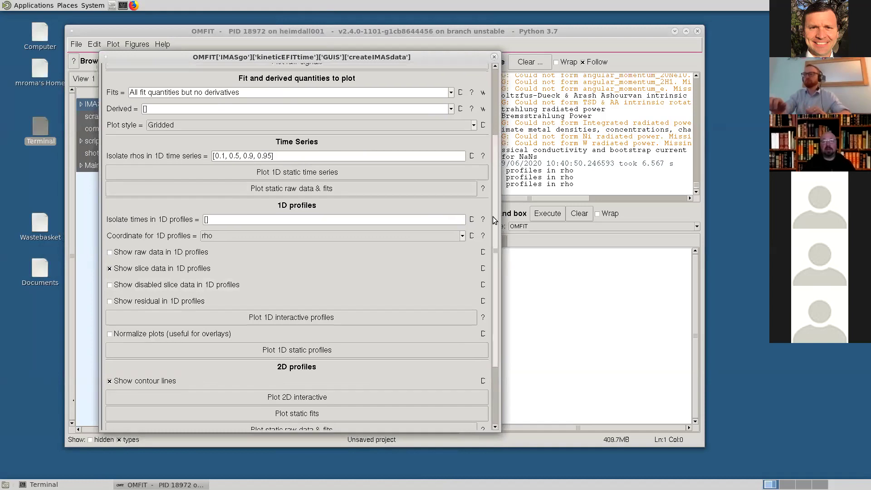
{"action": "left_click", "coordinate": [203, 112]}
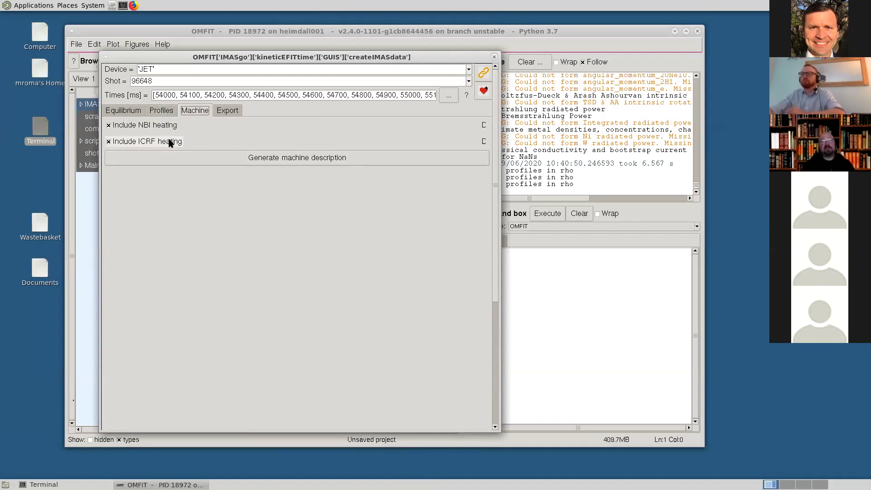
{"action": "left_click_drag", "start_coordinate": [343, 57], "coordinate": [307, 63]}
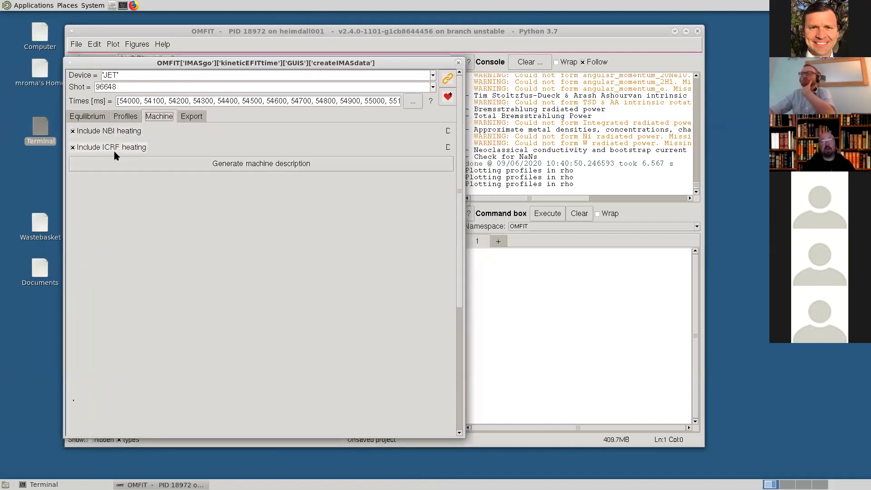
{"action": "left_click", "coordinate": [73, 133]}
{"action": "left_click", "coordinate": [152, 166]}
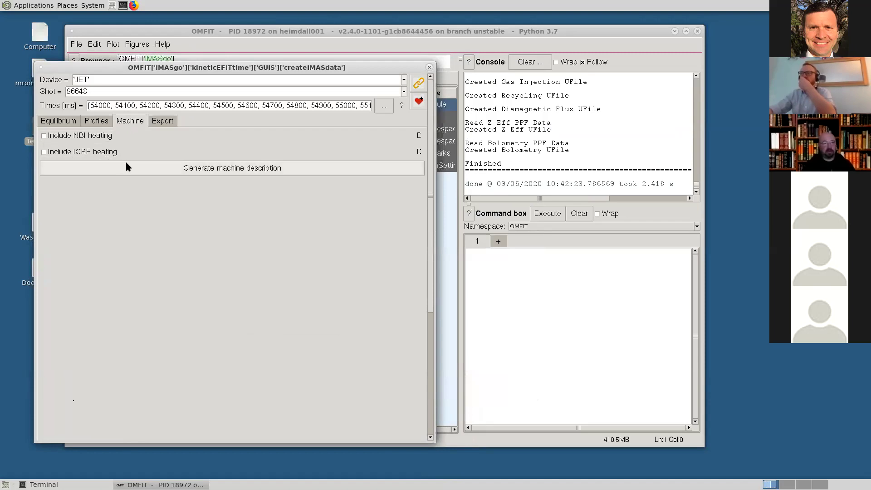
Step: Generate the OMAS data for export and set the run number to 1000
{"action": "left_click", "coordinate": [161, 121]}
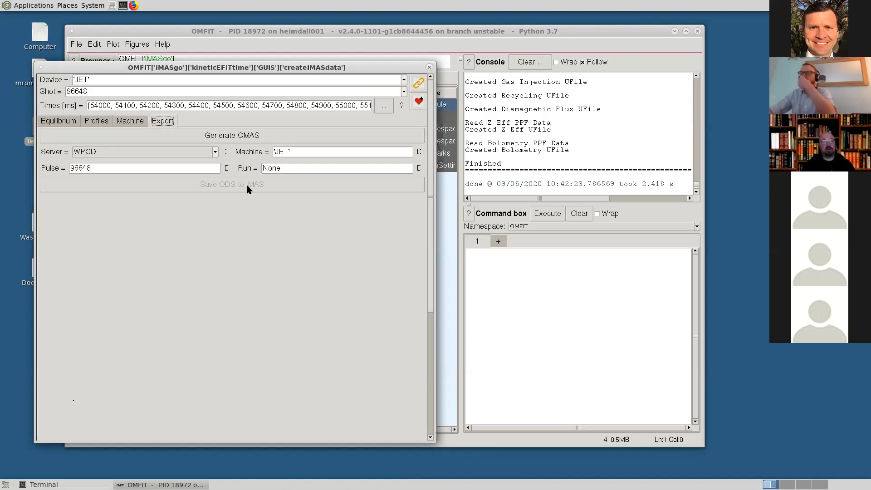
{"action": "left_click", "coordinate": [220, 136]}
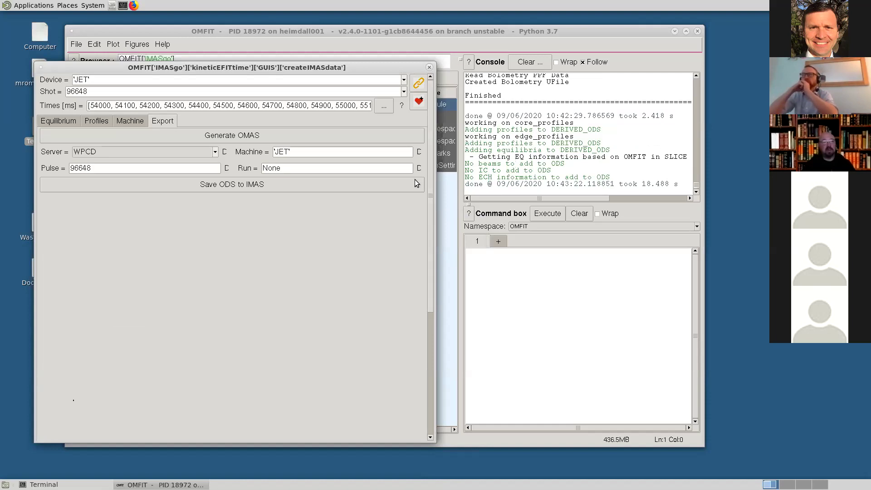
{"action": "double_click", "coordinate": [270, 168]}
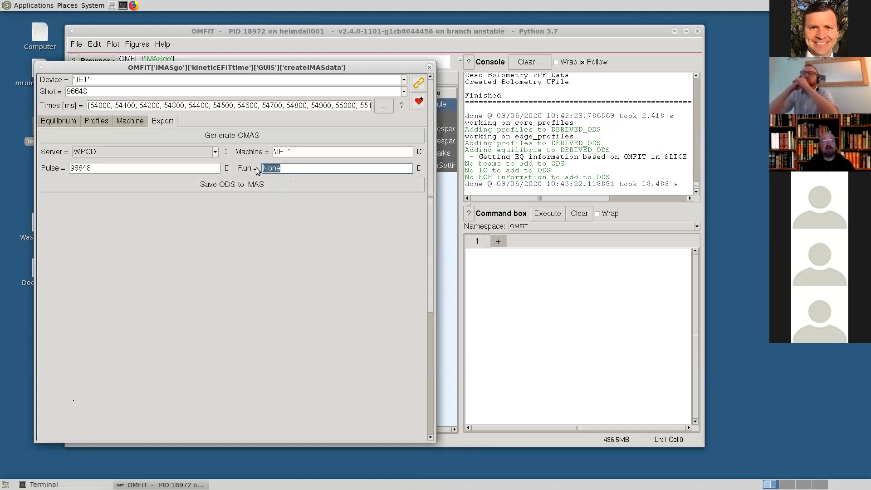
{"action": "type", "text": "1000"}
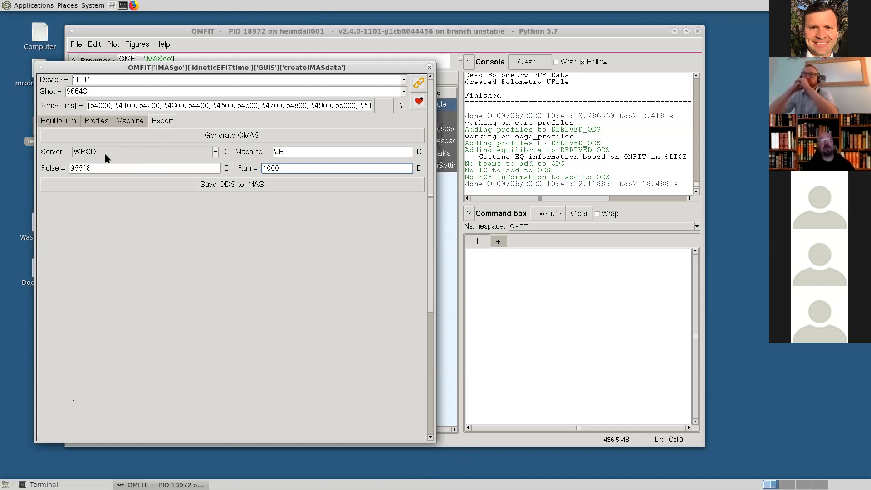
Step: Keep WPCD as the export server and save the ODS to IMAS, shifting the progress window aside
{"action": "left_click", "coordinate": [215, 152]}
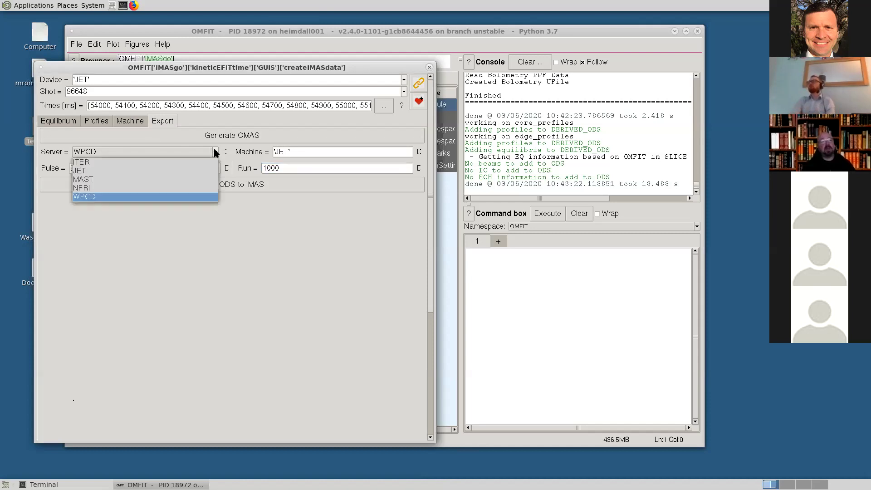
{"action": "left_click", "coordinate": [183, 197]}
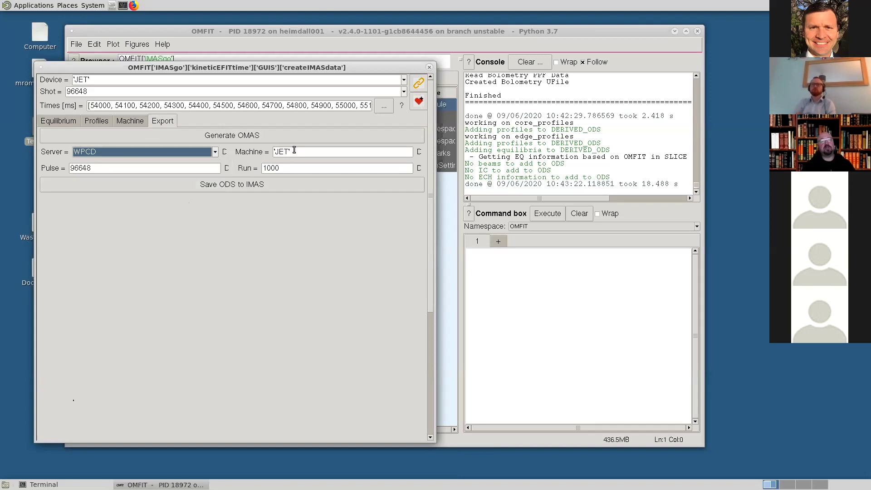
{"action": "left_click", "coordinate": [267, 187]}
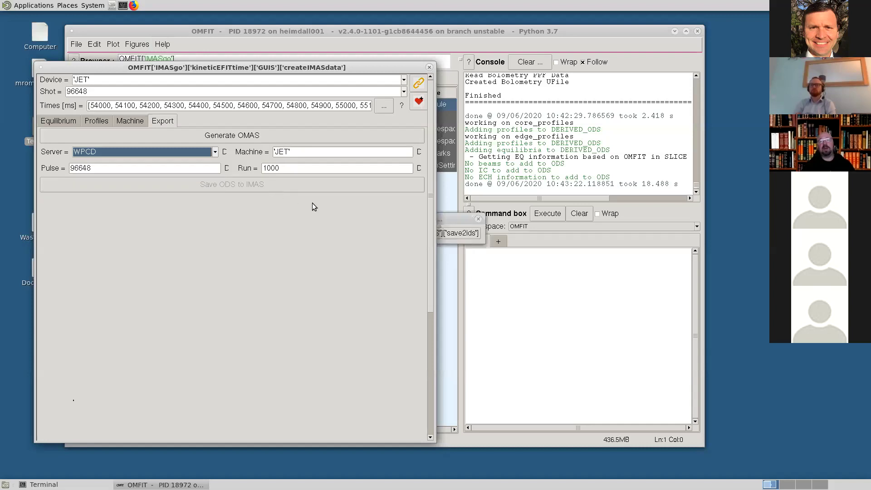
{"action": "left_click_drag", "start_coordinate": [448, 216], "coordinate": [513, 314]}
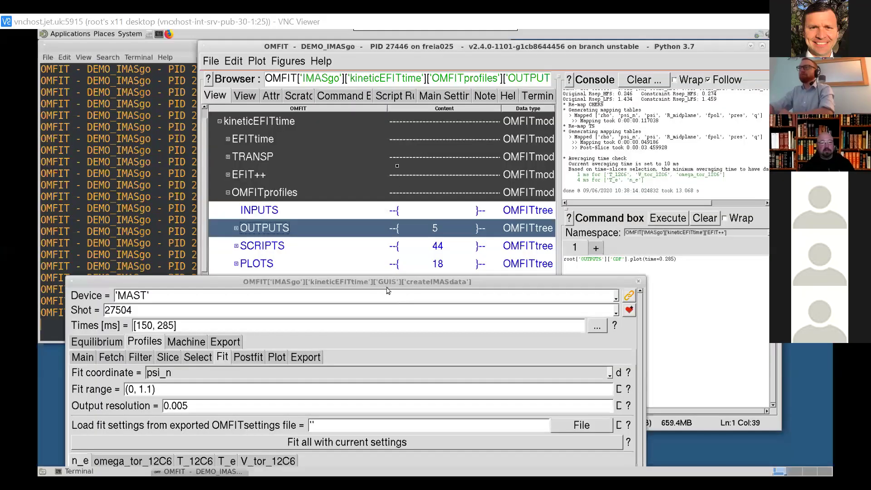
Step: Generate the equilibrium for MAST shot 27504 from the processed Magnetics + Dalpha data
{"action": "left_click_drag", "start_coordinate": [388, 291], "coordinate": [395, 131]}
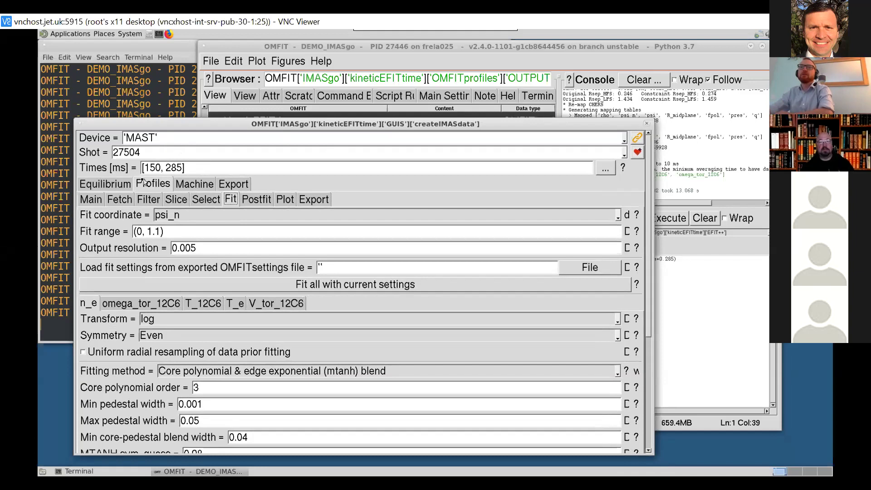
{"action": "left_click", "coordinate": [105, 184]}
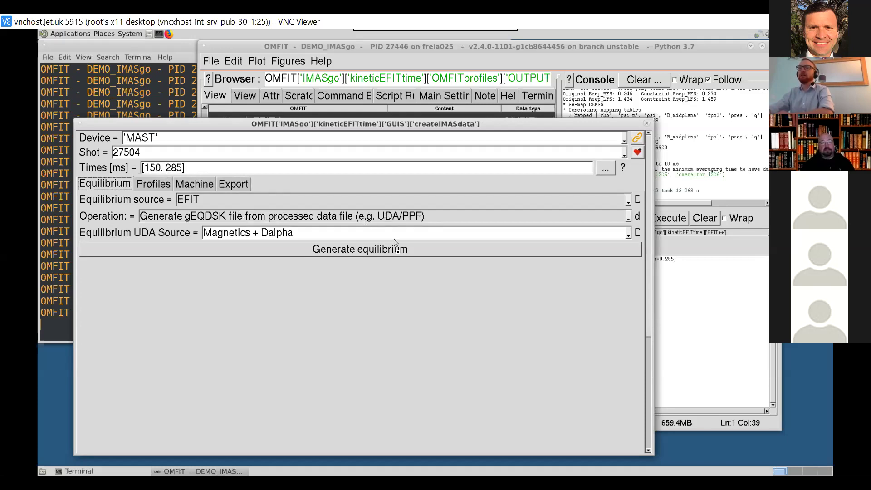
{"action": "left_click", "coordinate": [390, 255]}
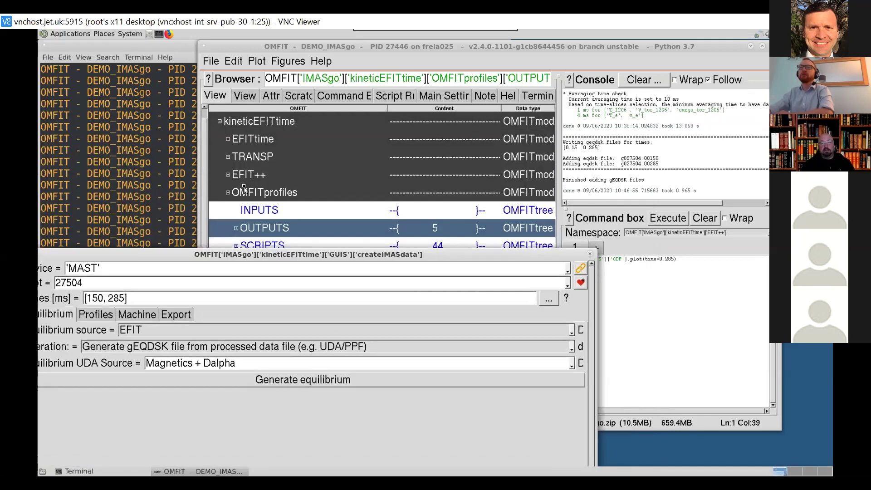
Step: Expand EFIT++ in the project tree, plot the 150 ms gEQDSK equilibrium and close its figure
{"action": "left_click", "coordinate": [228, 177]}
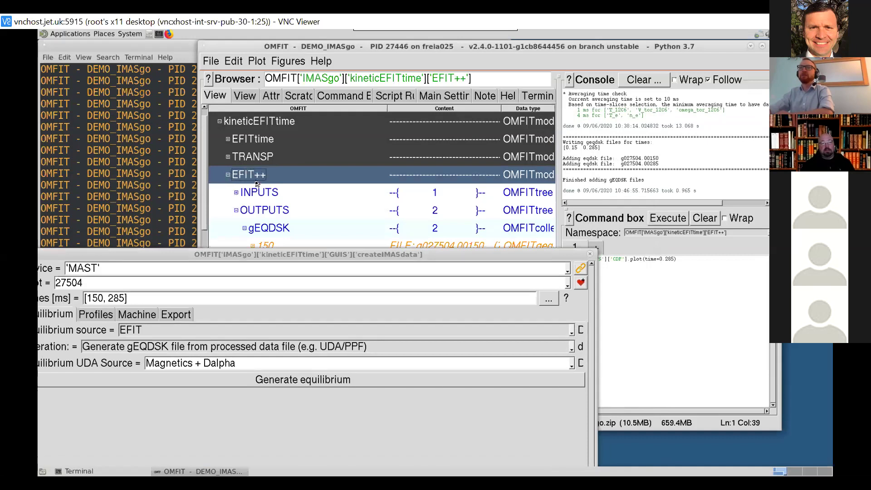
{"action": "left_click", "coordinate": [277, 255]}
{"action": "left_click_drag", "start_coordinate": [278, 255], "coordinate": [283, 289]}
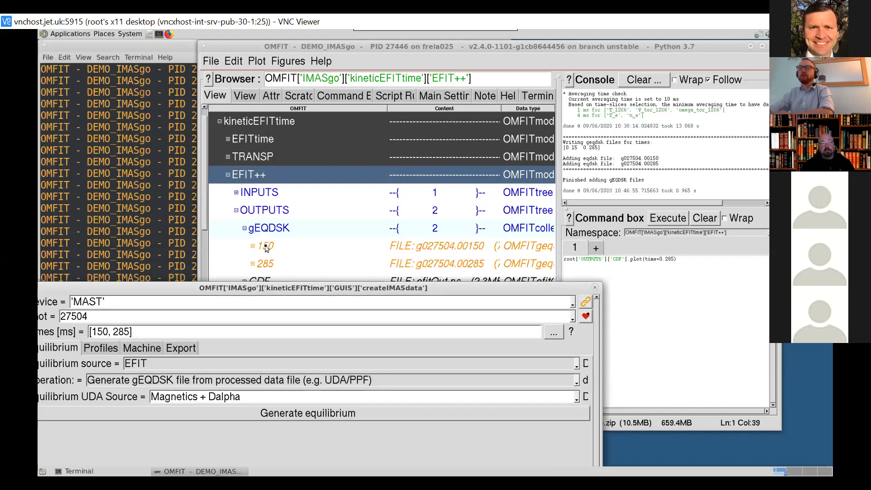
{"action": "double_click", "coordinate": [458, 249]}
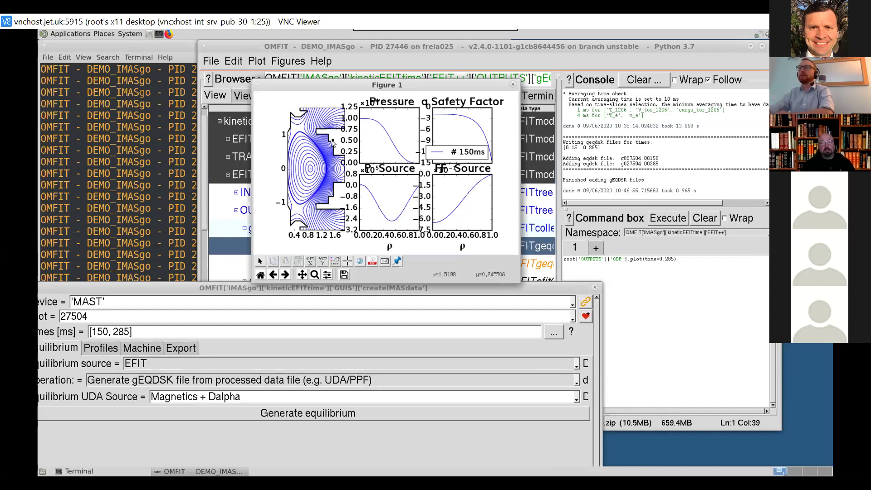
{"action": "left_click", "coordinate": [513, 85]}
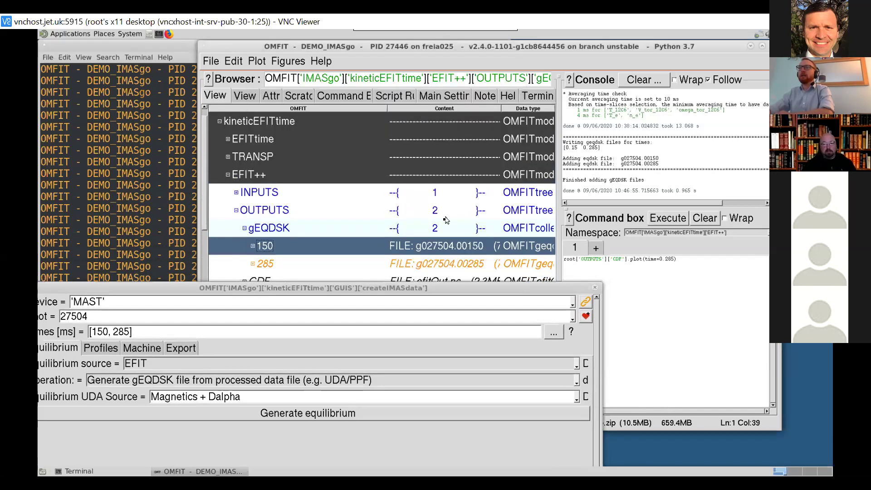
Step: Set the operation to generate the gEQDSK file from an EFIT++ run, keeping Dalpha + Magnetics + Pressure (TS) as the run mode
{"action": "left_click_drag", "start_coordinate": [433, 287], "coordinate": [460, 153]}
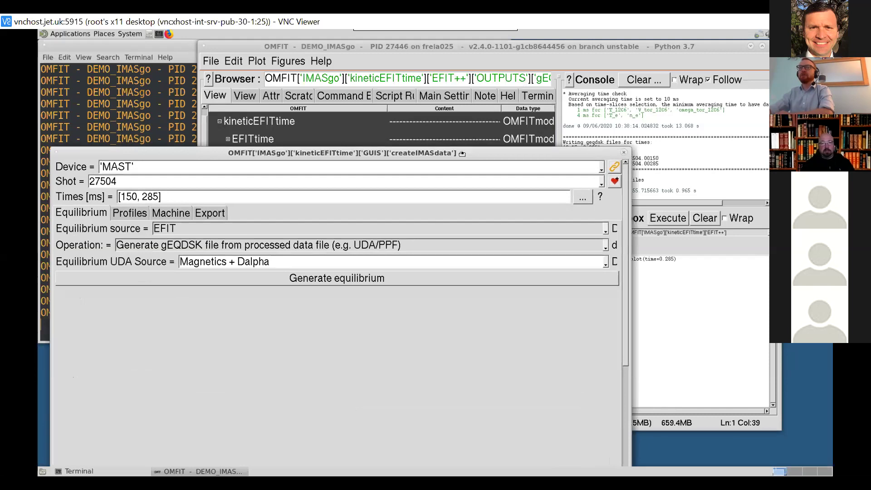
{"action": "left_click", "coordinate": [341, 245]}
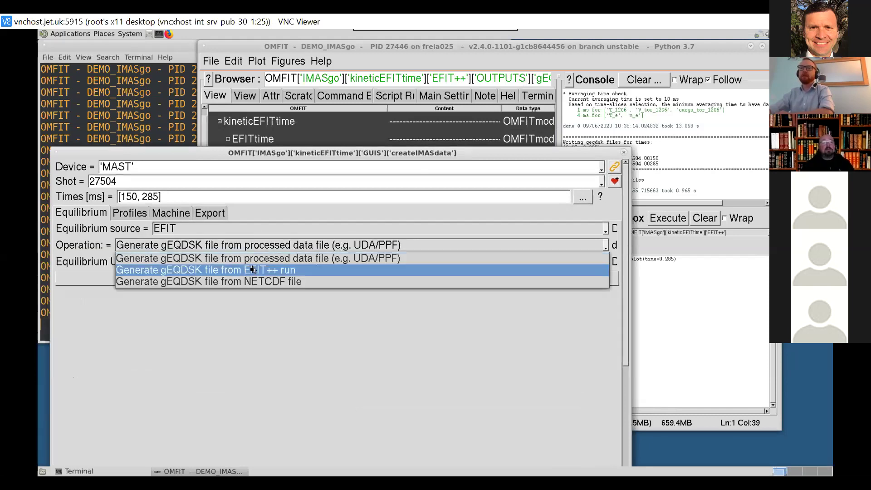
{"action": "key", "text": "Escape"}
{"action": "left_click", "coordinate": [209, 277]}
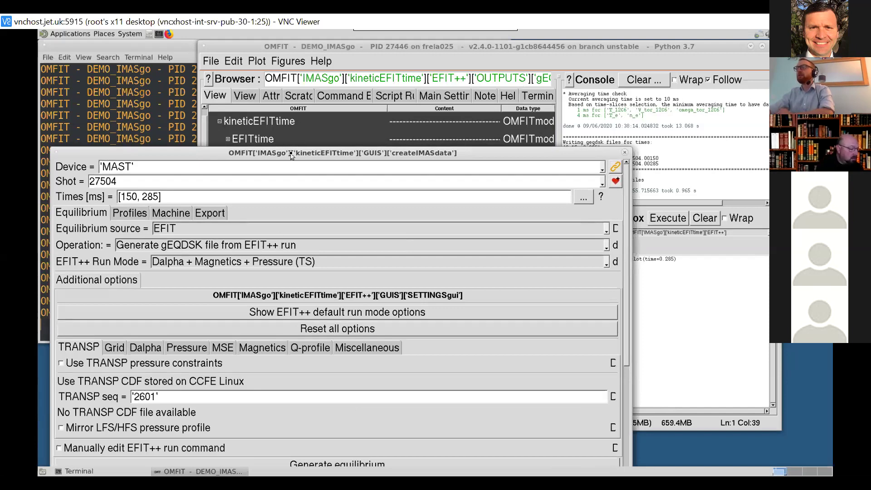
{"action": "left_click_drag", "start_coordinate": [291, 155], "coordinate": [320, 127]}
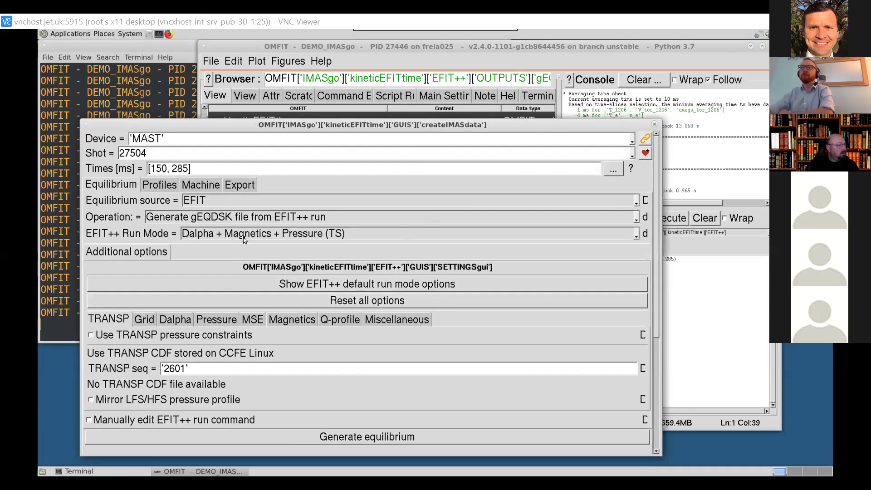
{"action": "left_click", "coordinate": [276, 235]}
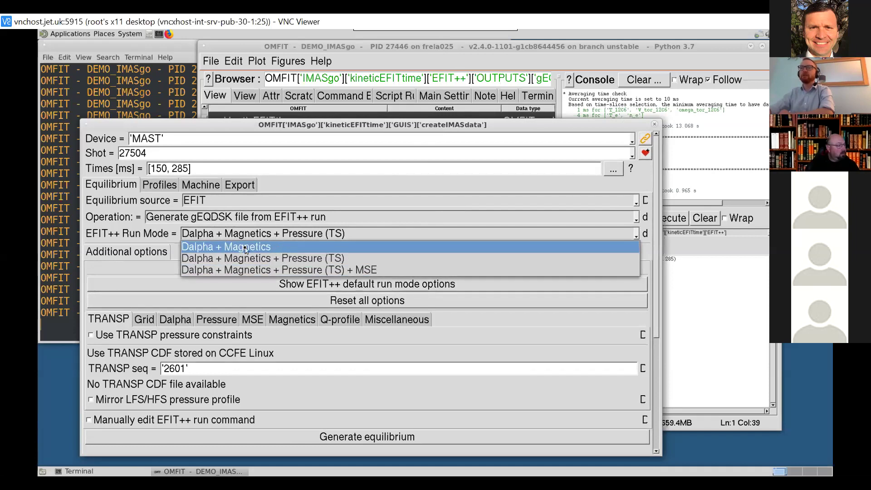
{"action": "left_click", "coordinate": [264, 260]}
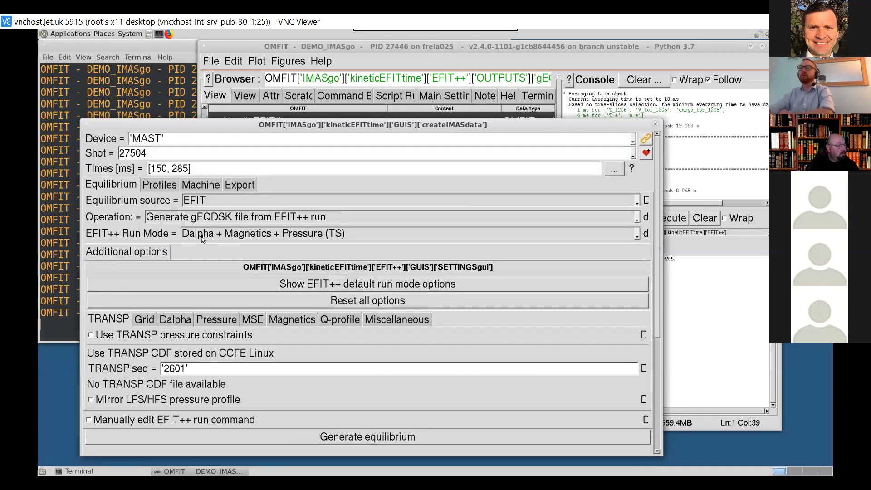
Step: Review the EFIT++ grid, Dalpha, pressure and MSE options and generate the equilibrium with this run
{"action": "left_click", "coordinate": [144, 321]}
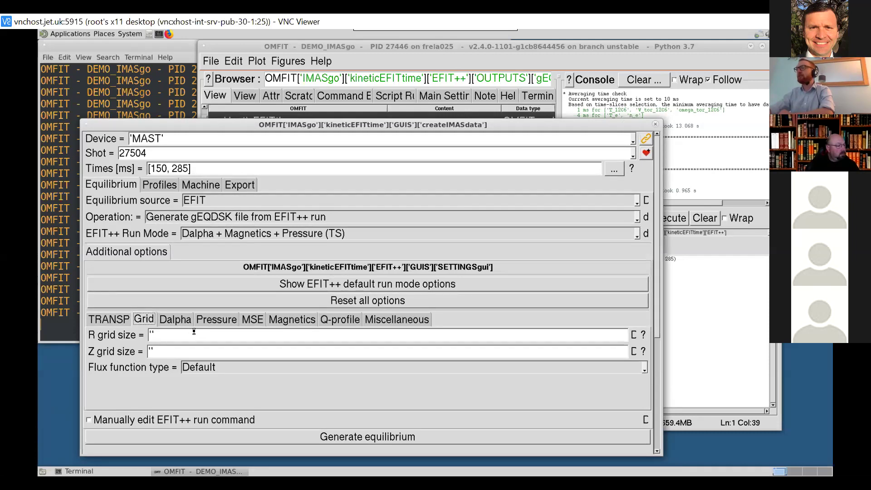
{"action": "left_click", "coordinate": [182, 321]}
{"action": "left_click", "coordinate": [223, 323]}
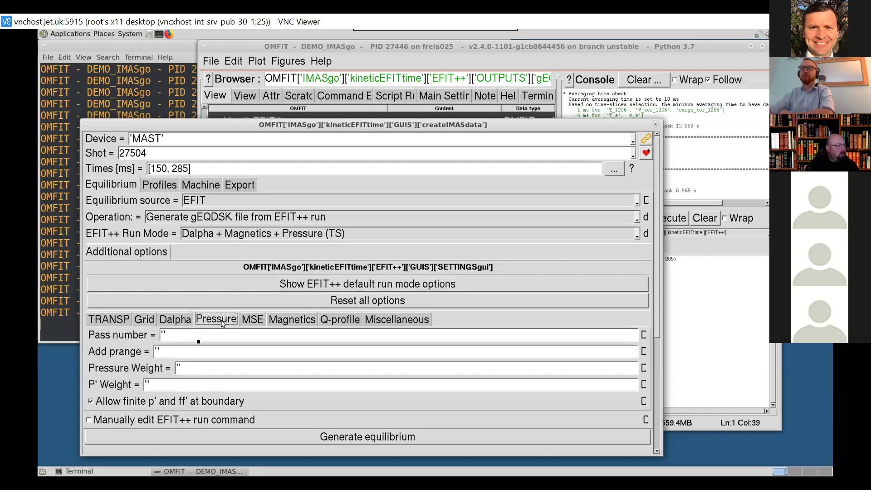
{"action": "left_click", "coordinate": [252, 320]}
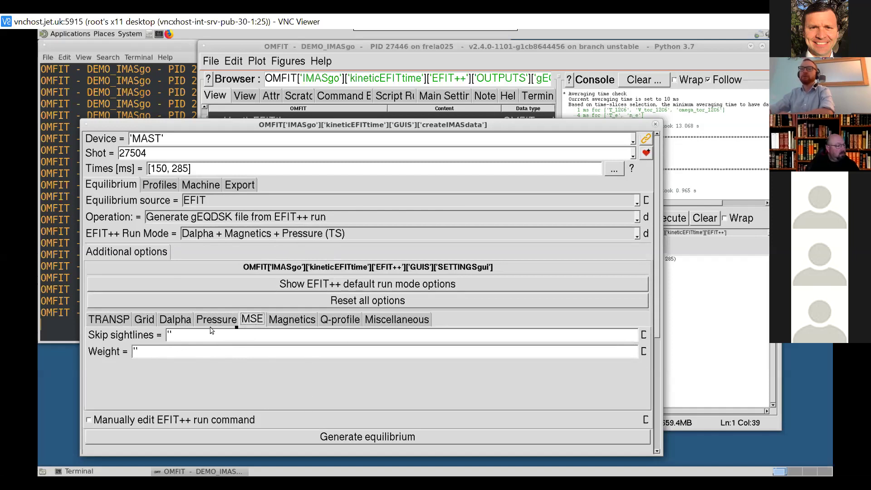
{"action": "left_click", "coordinate": [331, 438]}
{"action": "left_click_drag", "start_coordinate": [478, 125], "coordinate": [340, 123]}
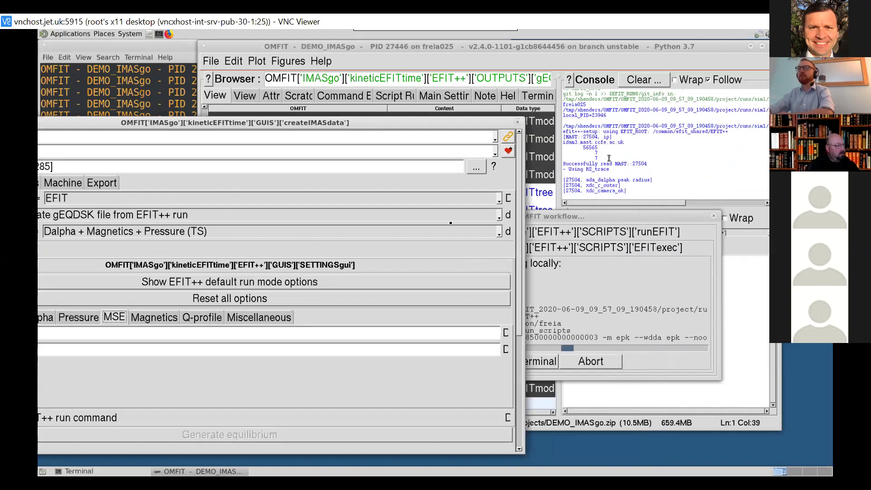
Step: Expand the EFIT++ inputs, plot the CDF output and shift the legend off the pressure curve
{"action": "left_click_drag", "start_coordinate": [275, 123], "coordinate": [286, 278]}
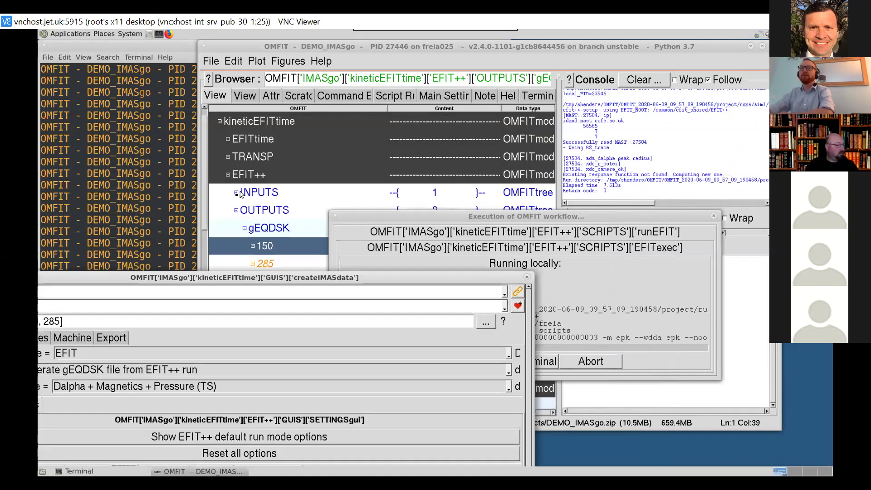
{"action": "left_click", "coordinate": [237, 194]}
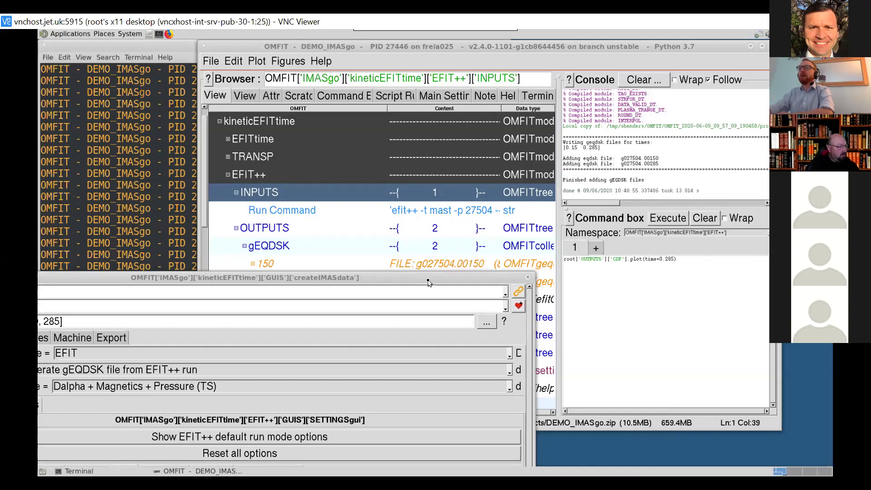
{"action": "left_click_drag", "start_coordinate": [429, 282], "coordinate": [444, 357]}
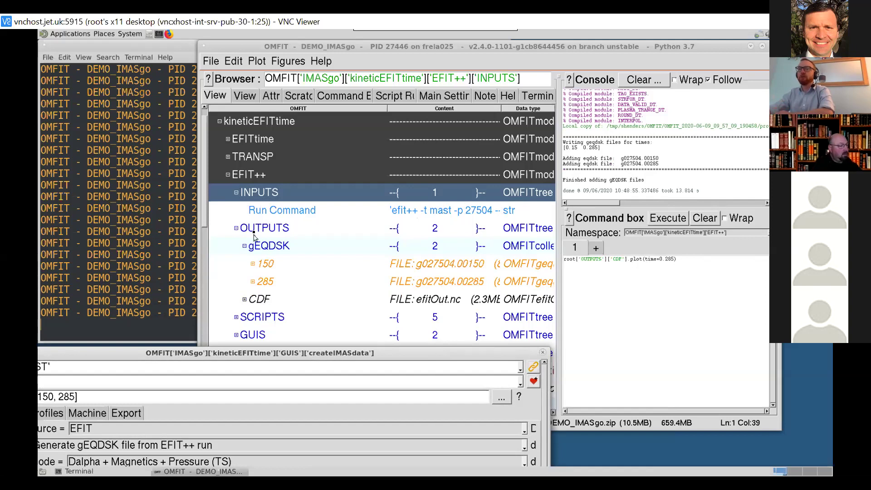
{"action": "double_click", "coordinate": [444, 302]}
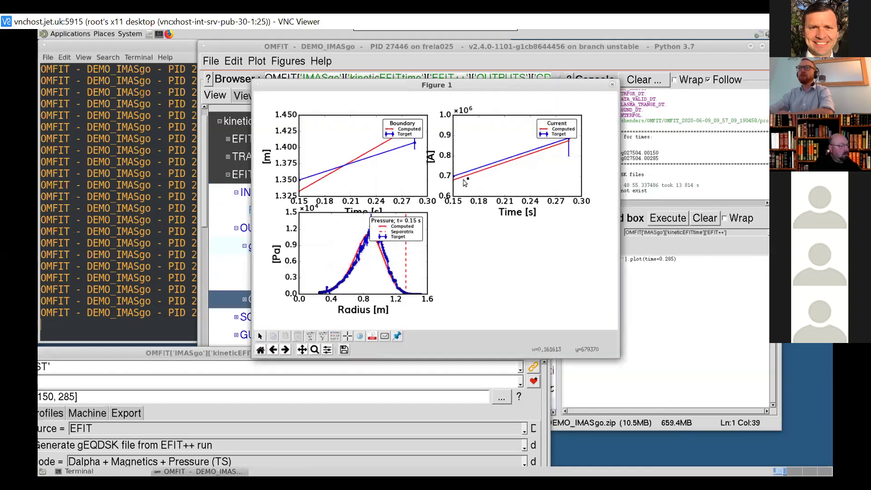
{"action": "left_click_drag", "start_coordinate": [404, 230], "coordinate": [331, 231]}
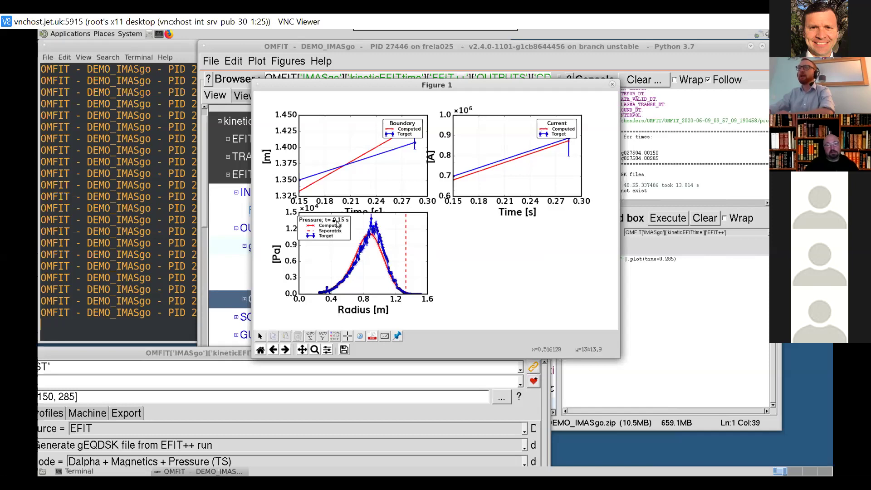
Step: Plot the CDF output at time 0.285 from the EFIT++ namespace, move the legend off the pressure curve and close the figure
{"action": "left_click", "coordinate": [613, 86]}
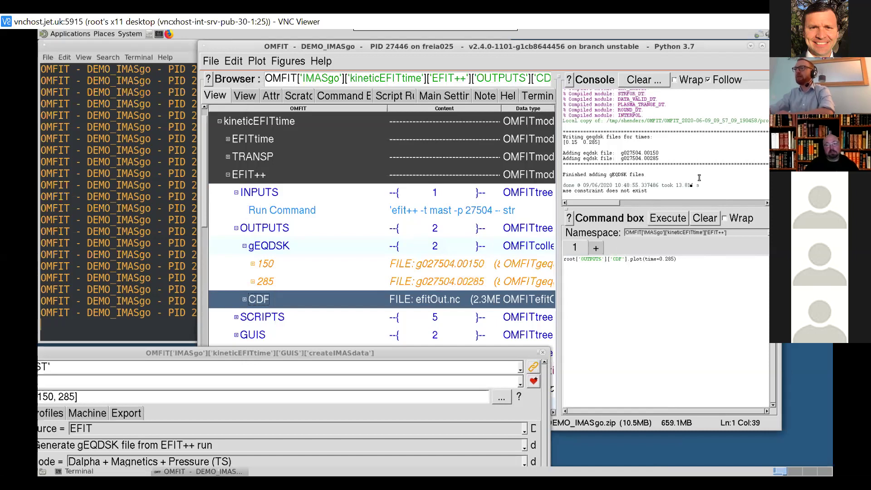
{"action": "left_click", "coordinate": [665, 236]}
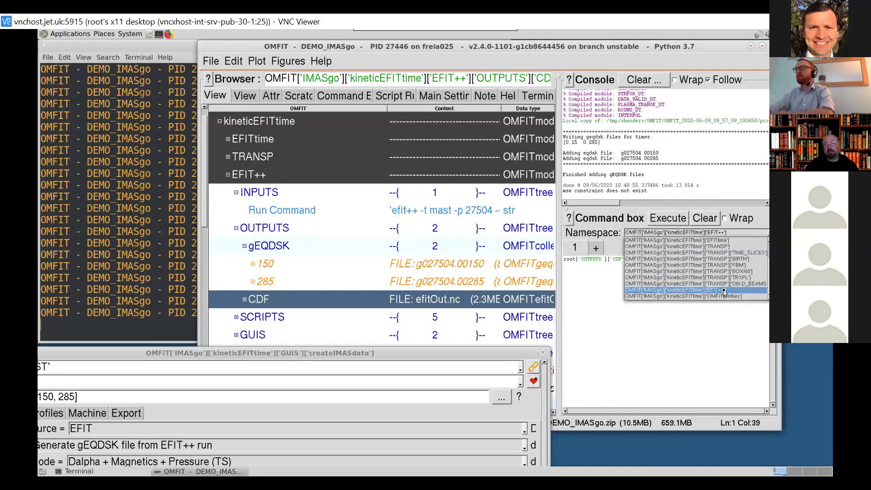
{"action": "scroll", "coordinate": [275, 149], "scroll_direction": "up", "scroll_amount": 2}
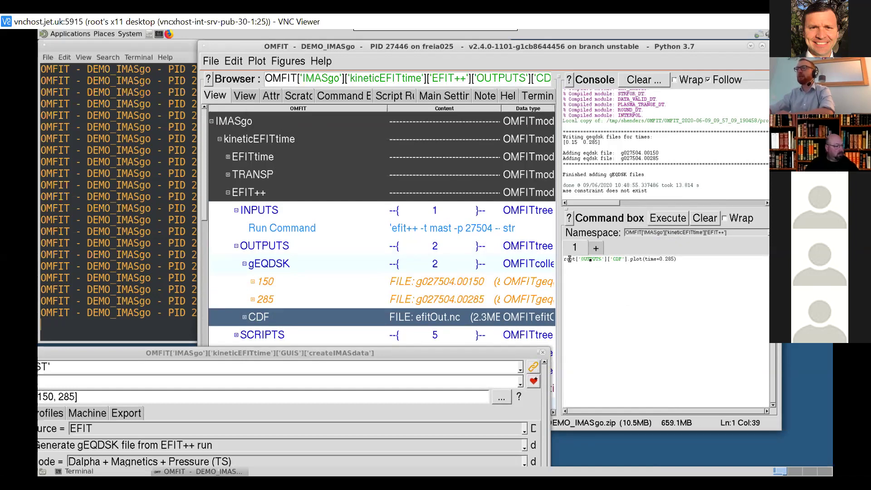
{"action": "left_click", "coordinate": [601, 259]}
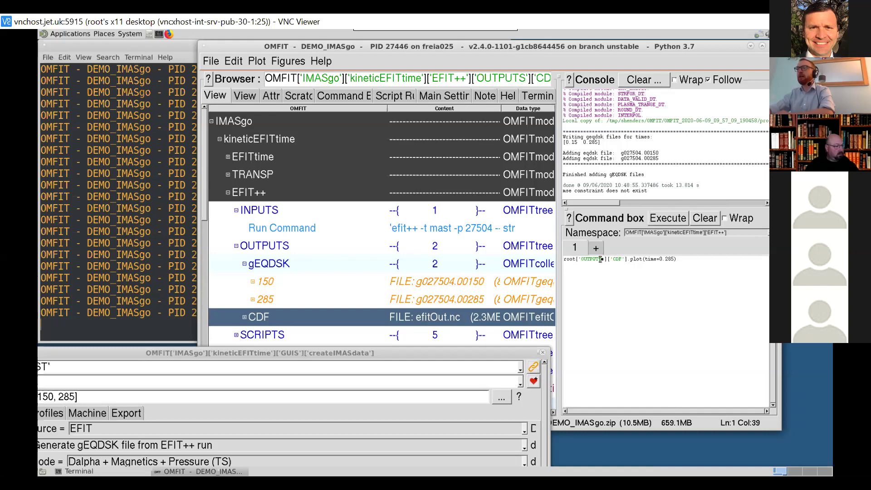
{"action": "left_click", "coordinate": [644, 259]}
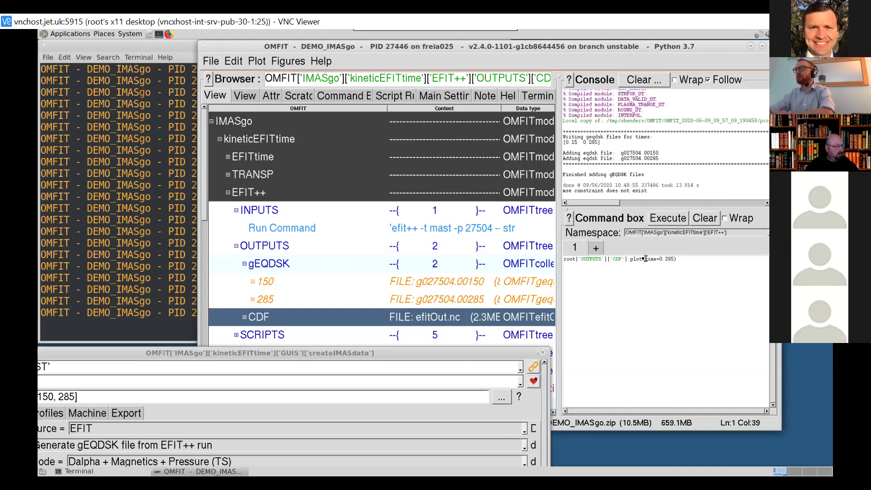
{"action": "left_click", "coordinate": [630, 260]}
{"action": "left_click_drag", "start_coordinate": [645, 259], "coordinate": [673, 262]}
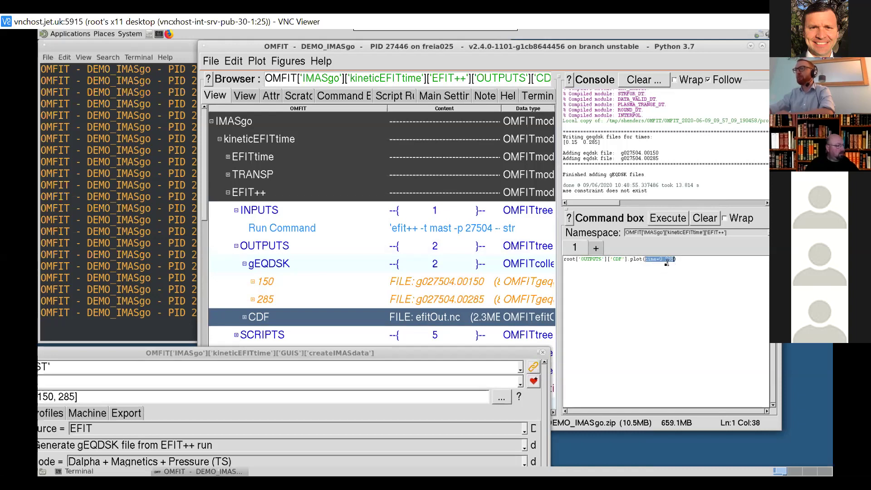
{"action": "left_click", "coordinate": [666, 220]}
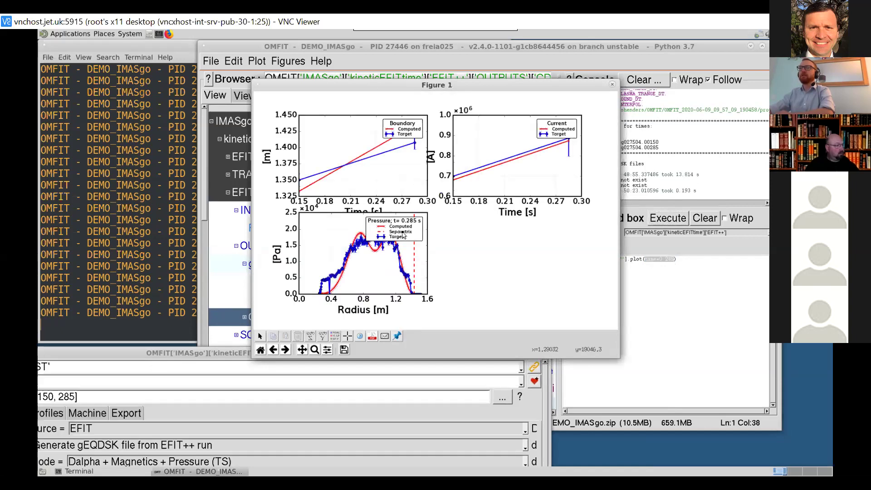
{"action": "left_click_drag", "start_coordinate": [353, 232], "coordinate": [336, 223]}
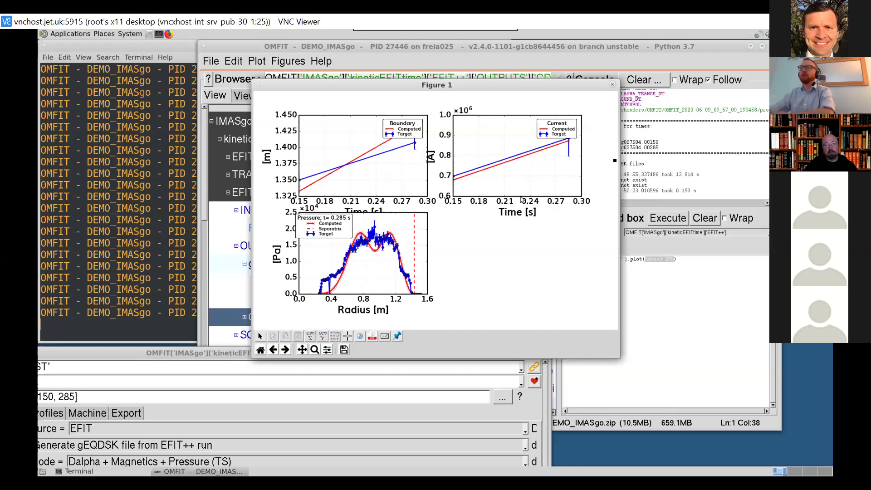
{"action": "left_click", "coordinate": [612, 84]}
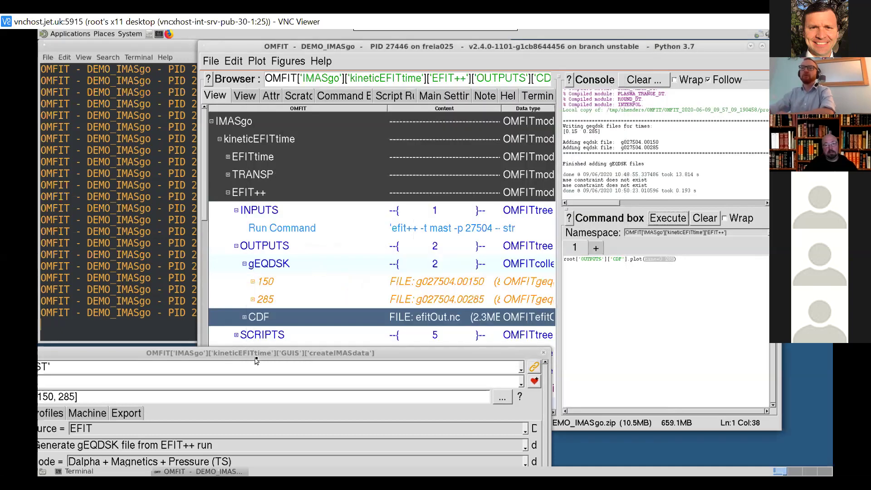
Step: Generate the equilibrium from the processed data file (e.g. UDA/PPF), with Magnetics + Dalpha as the UDA source
{"action": "left_click_drag", "start_coordinate": [255, 357], "coordinate": [389, 198]}
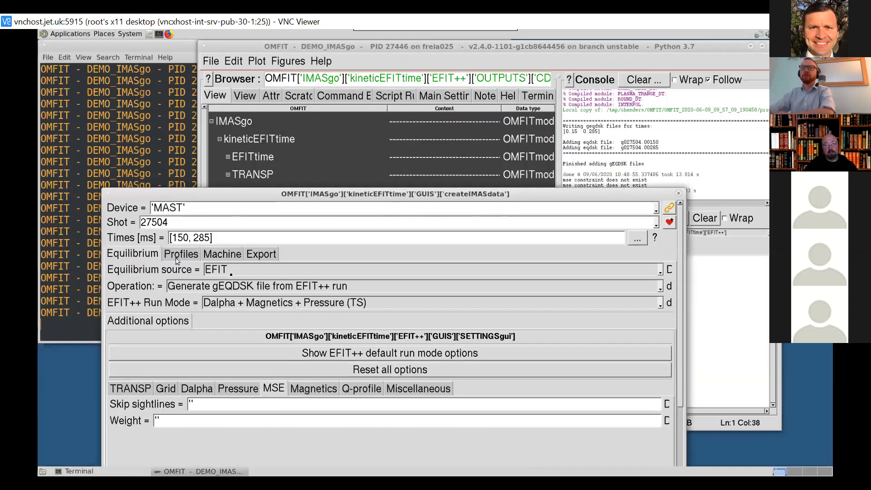
{"action": "left_click", "coordinate": [227, 285]}
{"action": "left_click", "coordinate": [250, 303]}
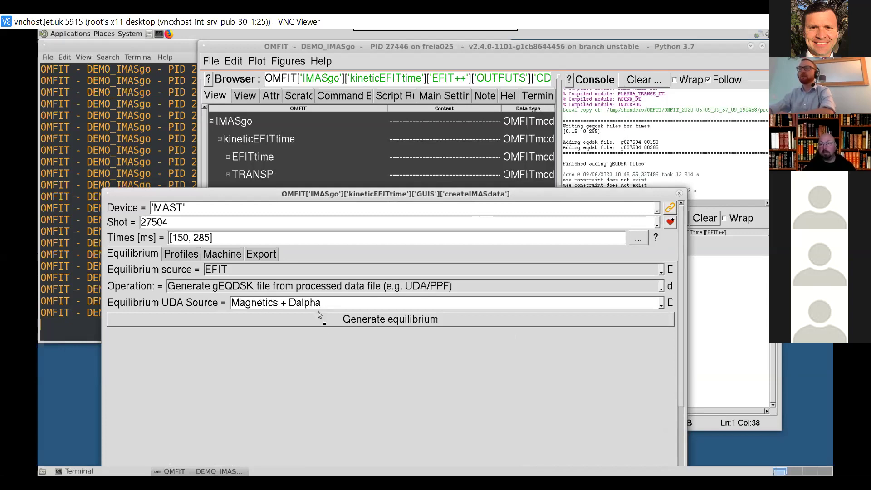
{"action": "left_click", "coordinate": [342, 321]}
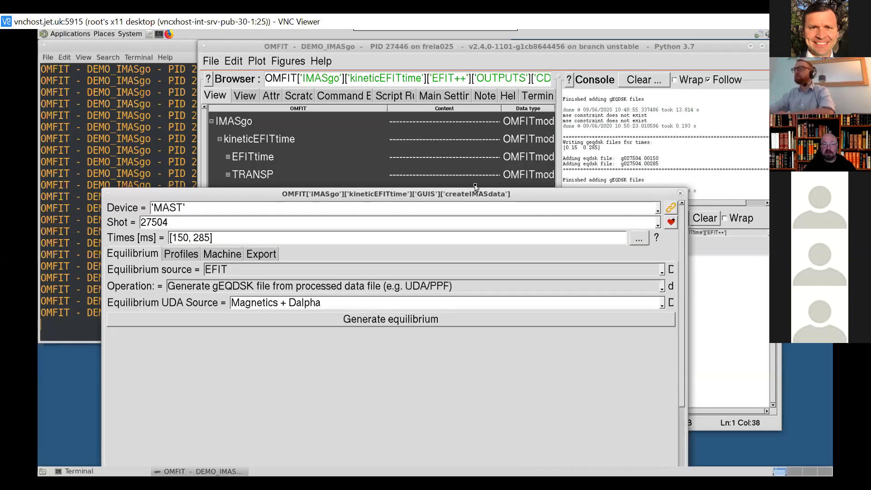
{"action": "left_click_drag", "start_coordinate": [479, 191], "coordinate": [428, 217]}
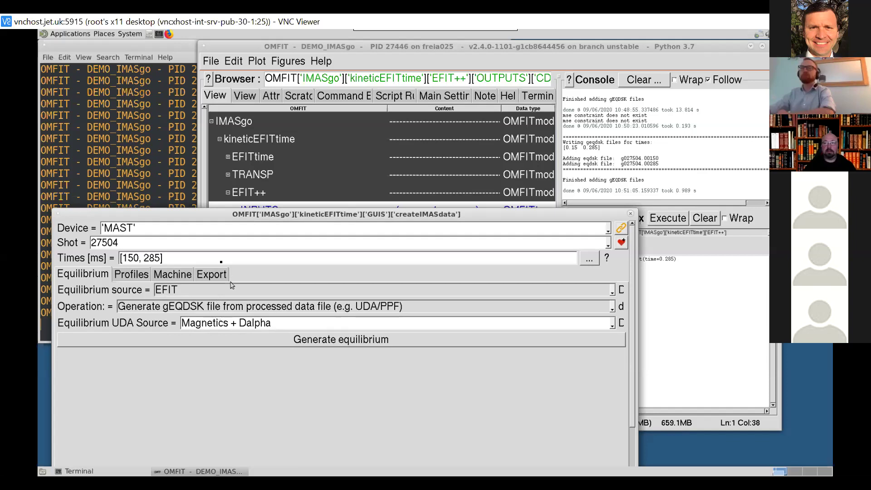
{"action": "left_click_drag", "start_coordinate": [182, 218], "coordinate": [203, 215]}
{"action": "scroll", "coordinate": [285, 183], "scroll_direction": "down", "scroll_amount": 5}
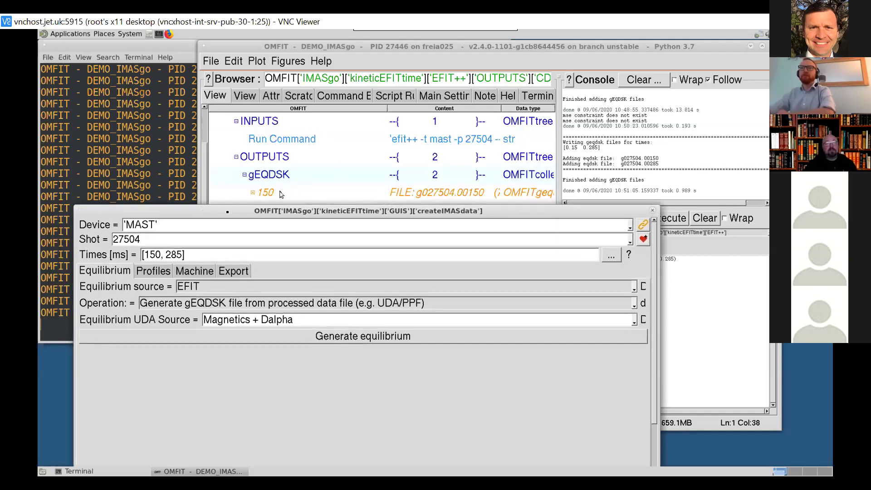
Step: Fetch and map the profile data with the South NBI and the T_i, T_e, n_e and V_t diagnostics selected
{"action": "left_click", "coordinate": [146, 272]}
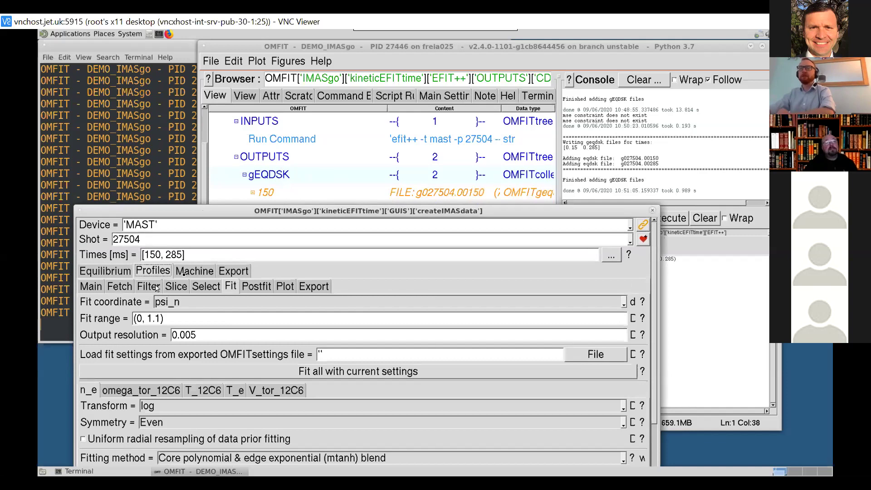
{"action": "left_click", "coordinate": [118, 287]}
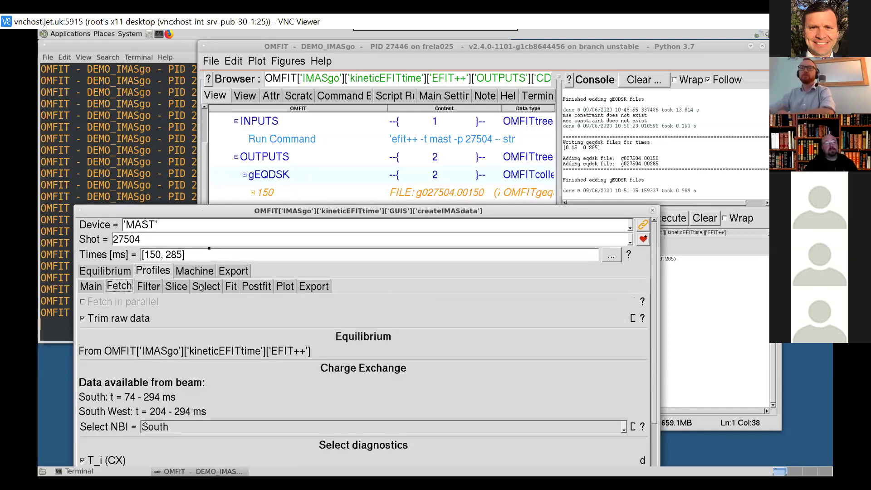
{"action": "left_click_drag", "start_coordinate": [217, 209], "coordinate": [221, 116]}
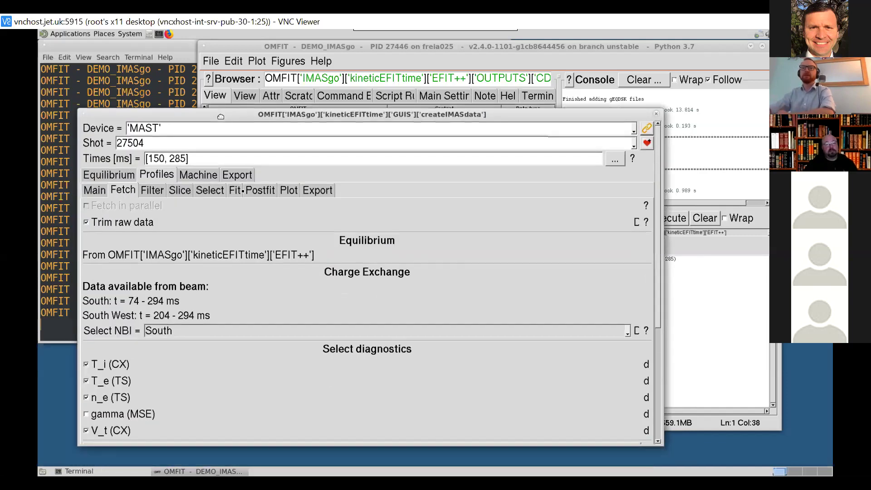
{"action": "scroll", "coordinate": [177, 381], "scroll_direction": "down", "scroll_amount": 2}
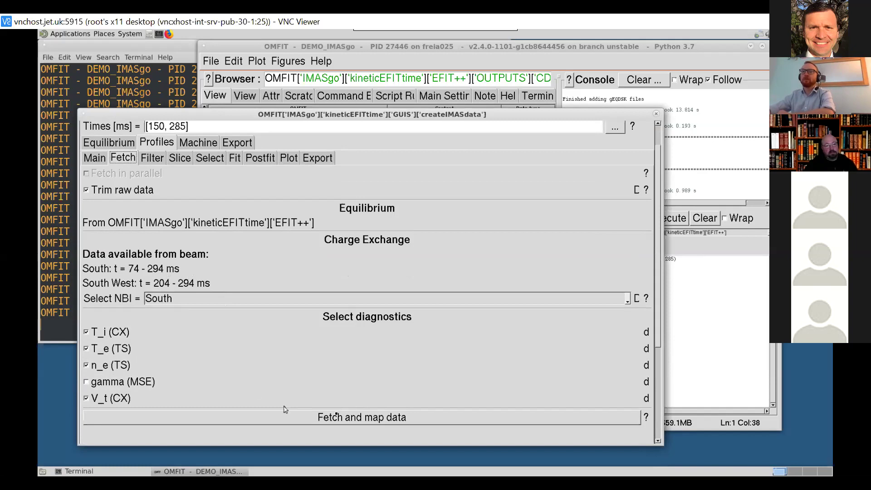
{"action": "left_click", "coordinate": [352, 418]}
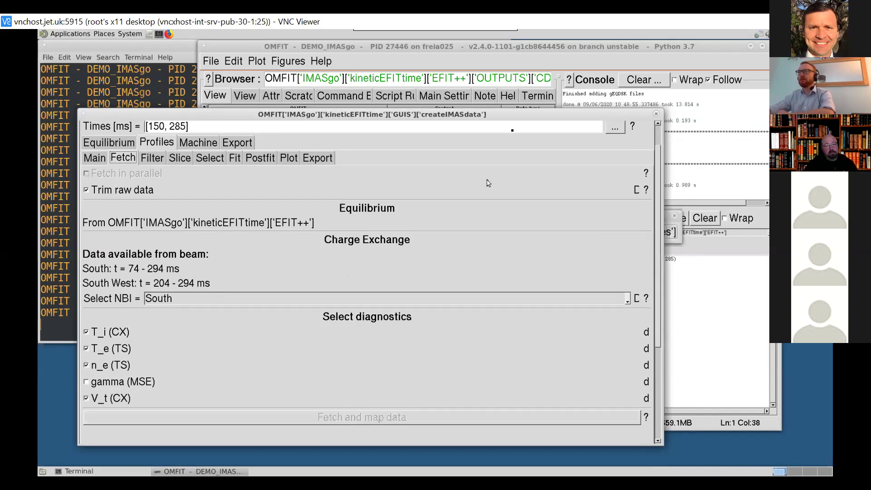
{"action": "left_click_drag", "start_coordinate": [510, 118], "coordinate": [499, 233]}
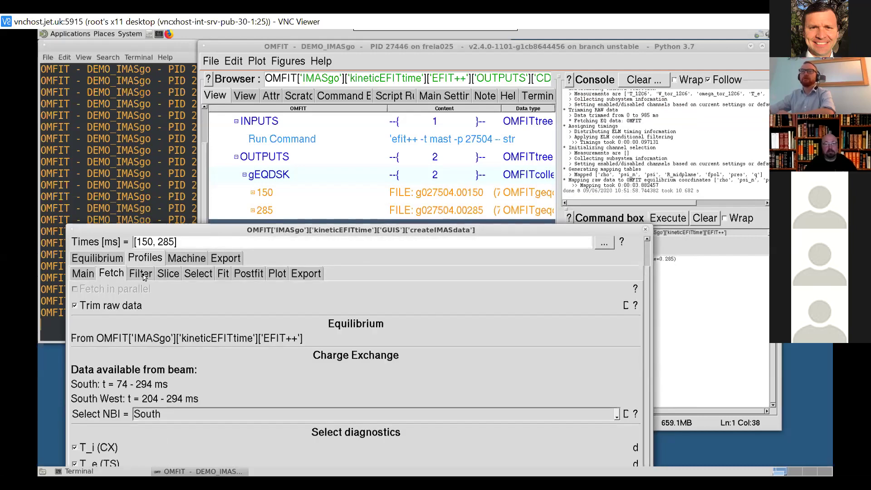
Step: Find and plot the ELM events with the current profile filter settings and enlarge the signal between about 250 and 310 ms
{"action": "left_click", "coordinate": [144, 273]}
{"action": "left_click_drag", "start_coordinate": [165, 231], "coordinate": [166, 205]}
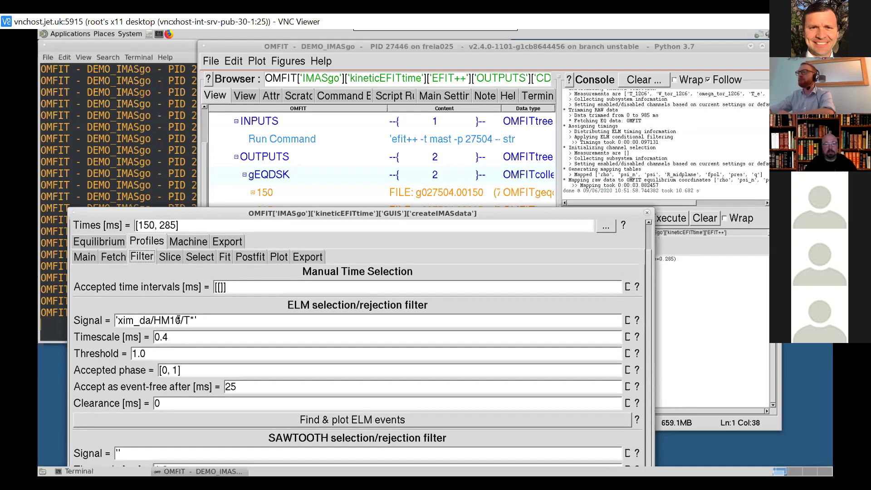
{"action": "left_click", "coordinate": [359, 422]}
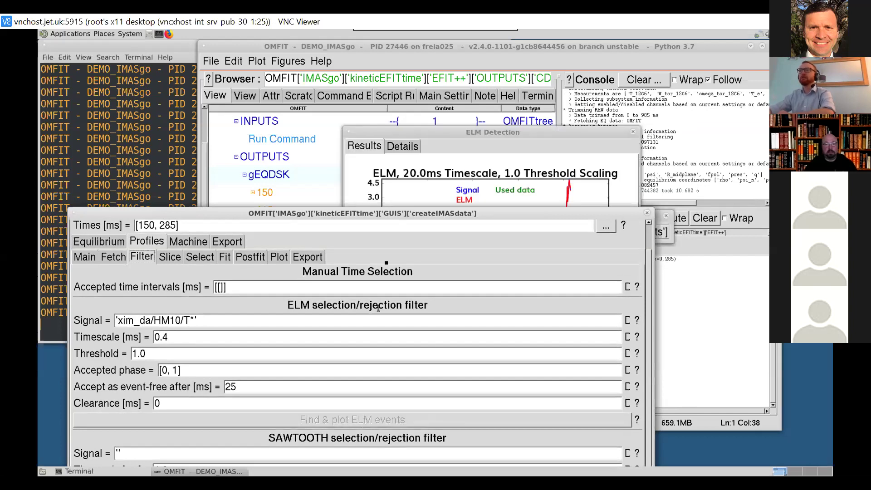
{"action": "left_click", "coordinate": [435, 133]}
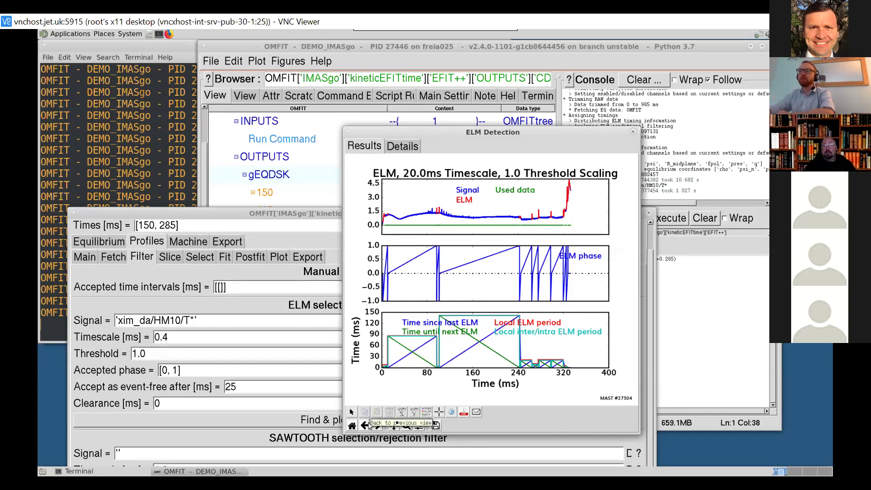
{"action": "left_click", "coordinate": [406, 425]}
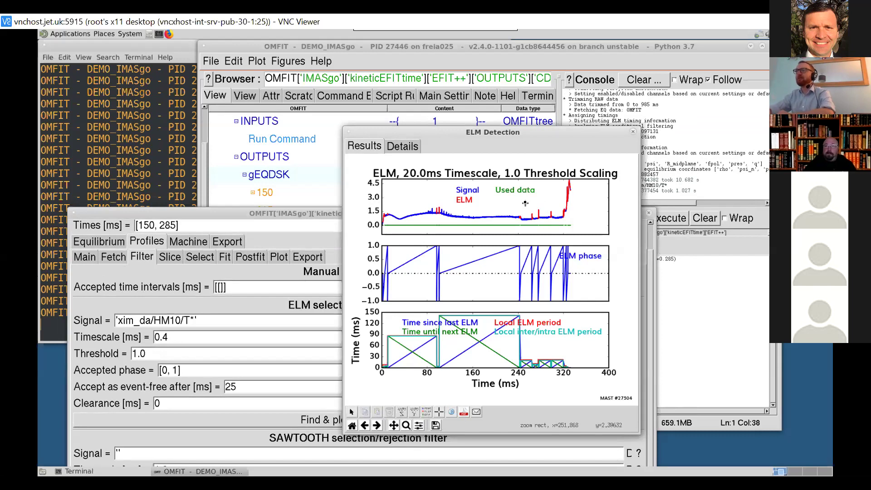
{"action": "left_click_drag", "start_coordinate": [525, 203], "coordinate": [559, 228]}
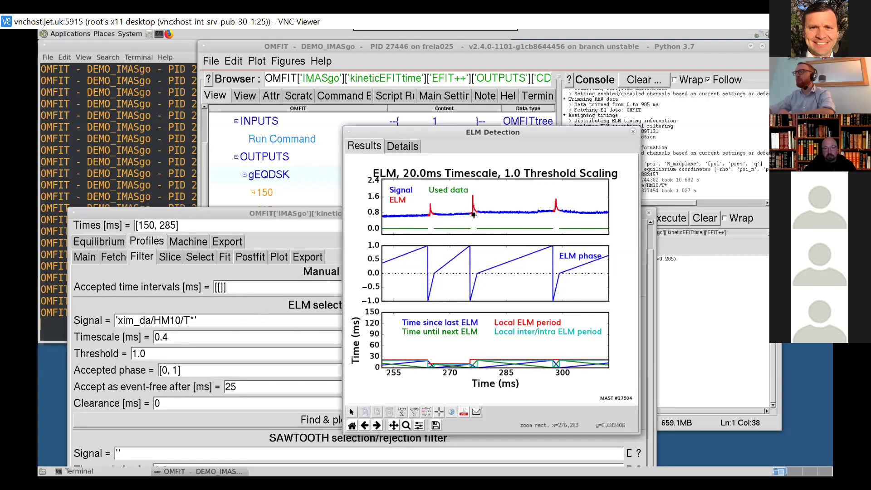
Step: Set the ELM filter's accepted phase to [0.7, 1], replot the ELM events and enlarge the signal between about 235 and 315 ms
{"action": "double_click", "coordinate": [165, 372]}
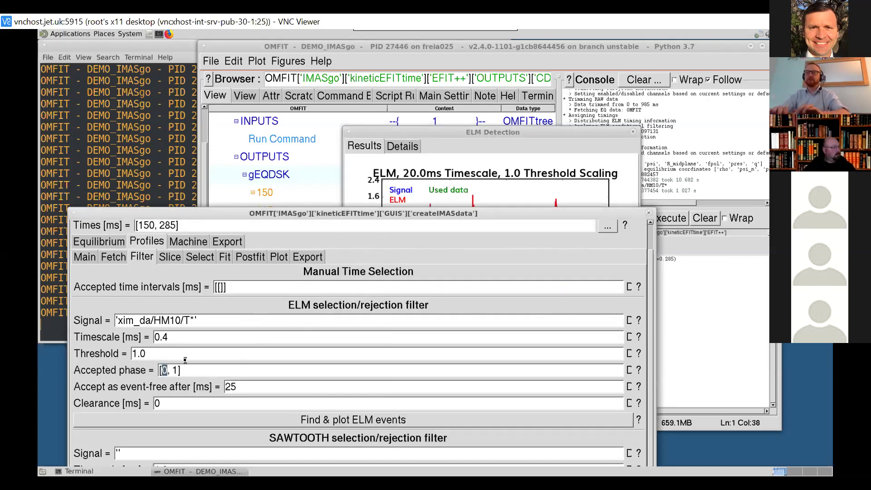
{"action": "type", "text": "0.7"}
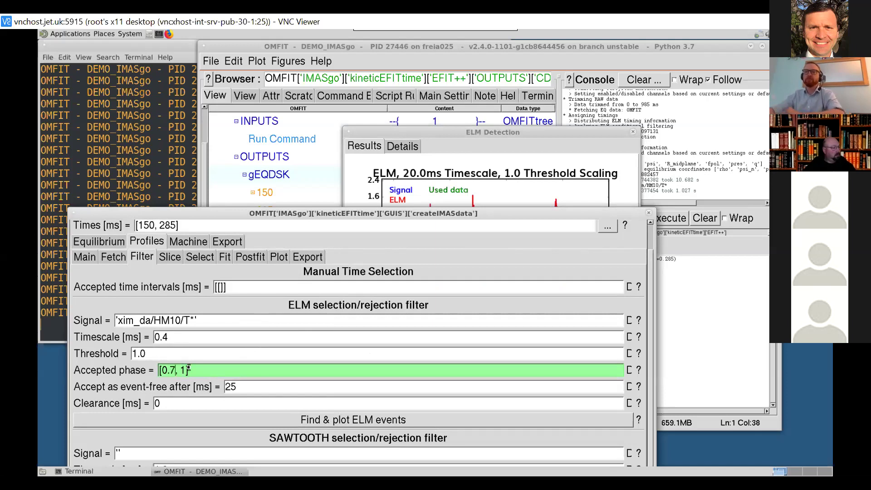
{"action": "key", "text": "Return"}
{"action": "left_click", "coordinate": [334, 422]}
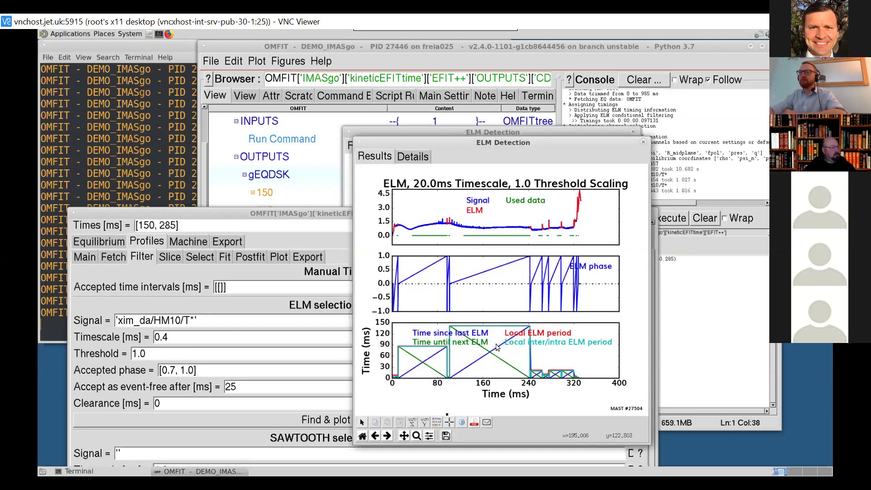
{"action": "left_click", "coordinate": [416, 436]}
{"action": "left_click_drag", "start_coordinate": [524, 217], "coordinate": [574, 239]}
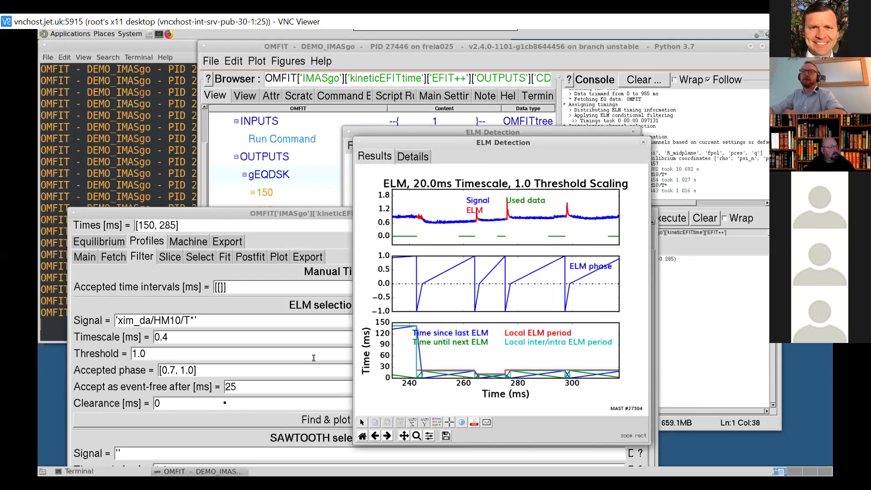
Step: Set the ELM filter's accepted phase to [-1,0], replot the ELM events and enlarge the signal between about 240 and 310 ms
{"action": "left_click_drag", "start_coordinate": [162, 370], "coordinate": [196, 370]}
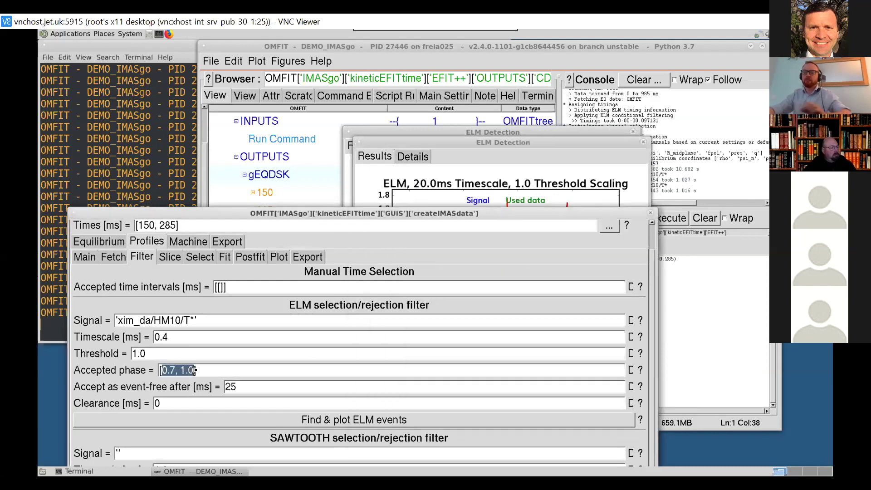
{"action": "type", "text": "-1,0"}
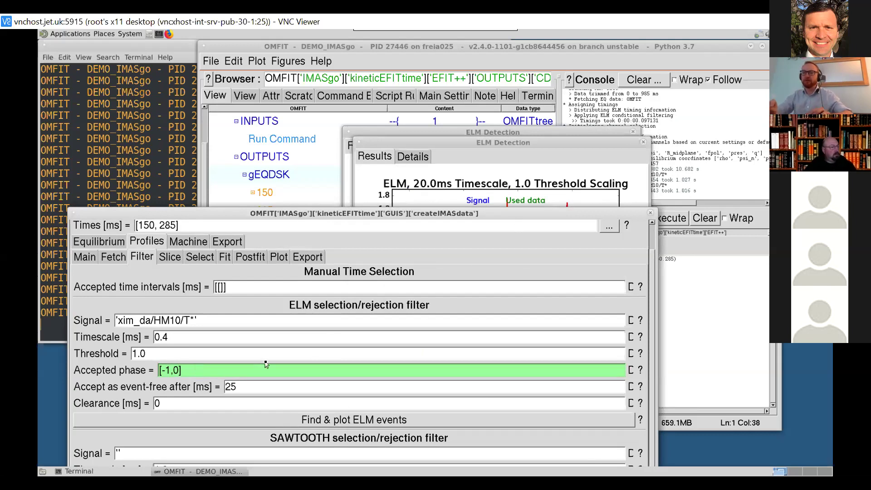
{"action": "key", "text": "Return"}
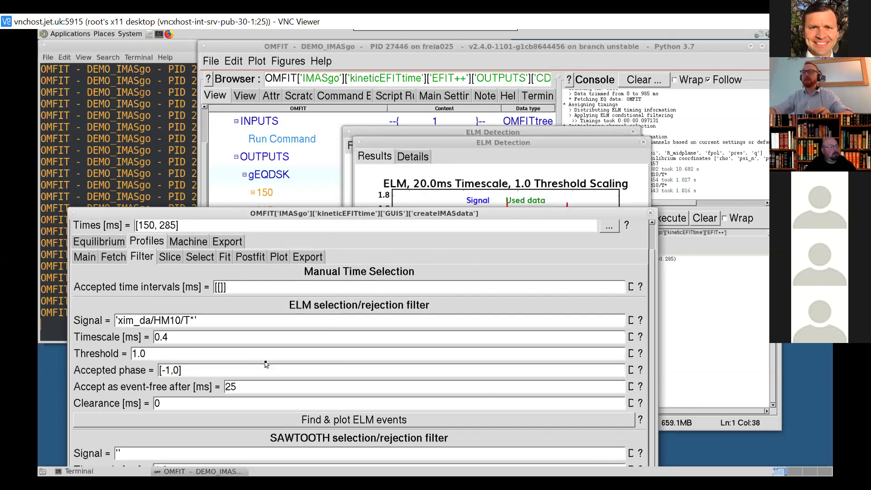
{"action": "left_click", "coordinate": [376, 421]}
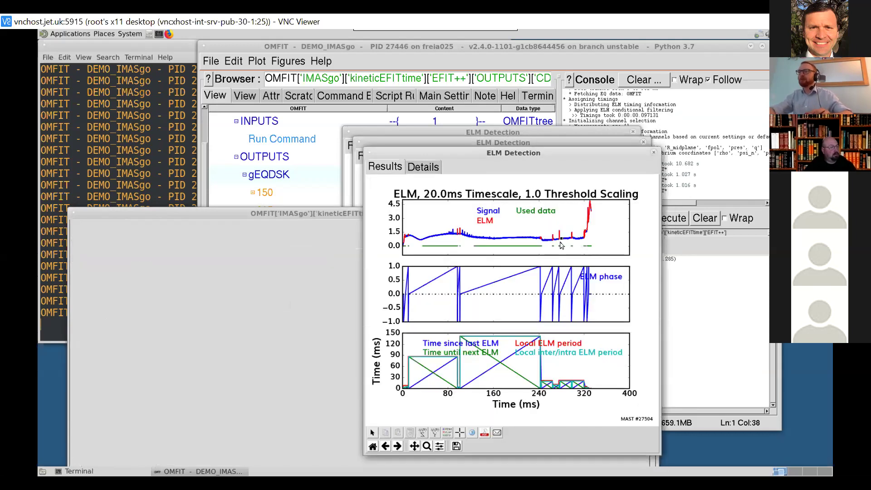
{"action": "left_click", "coordinate": [426, 446]}
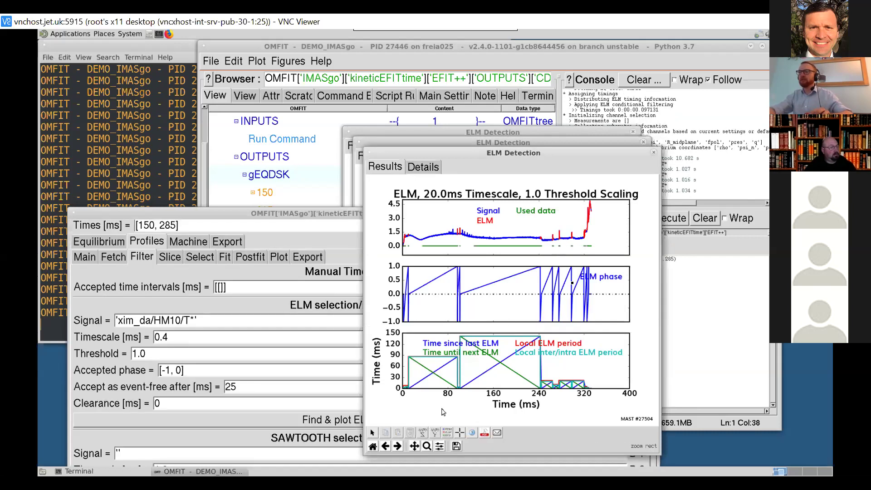
{"action": "left_click_drag", "start_coordinate": [537, 233], "coordinate": [580, 250]}
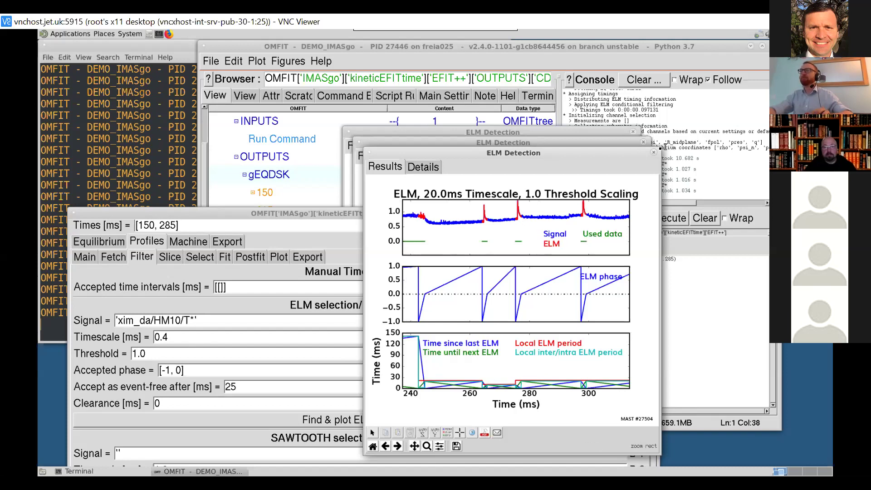
Step: Close the three open ELM Detection plots
{"action": "left_click", "coordinate": [654, 152]}
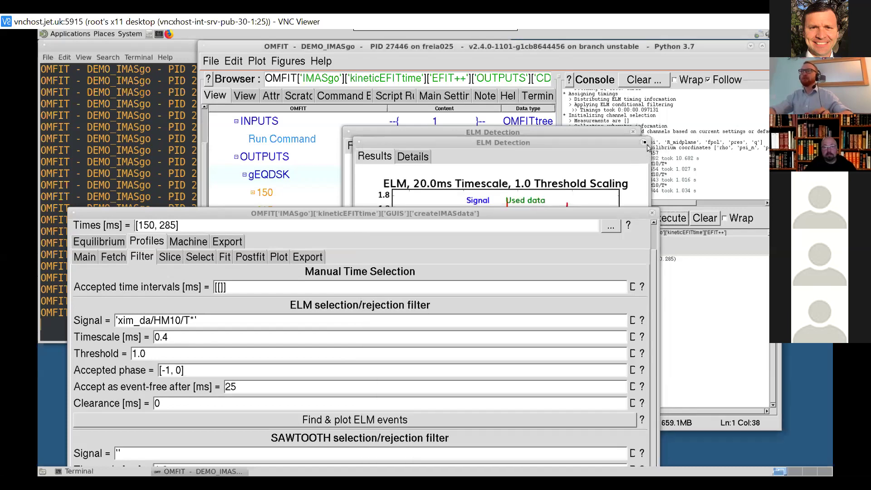
{"action": "left_click", "coordinate": [643, 142]}
{"action": "left_click", "coordinate": [633, 133]}
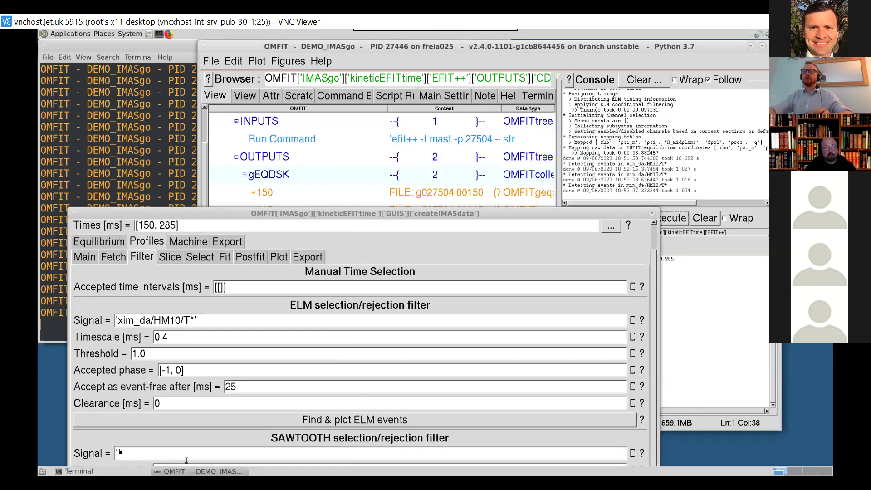
Step: Set the ELM filter's accepted phase to [0,1], find and plot the ELM events again and close the resulting plot
{"action": "scroll", "coordinate": [123, 417], "scroll_direction": "down", "scroll_amount": 2}
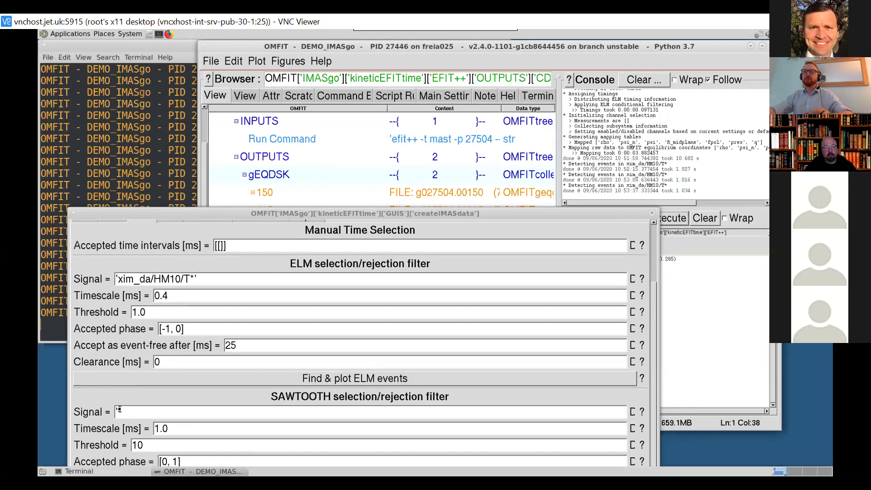
{"action": "double_click", "coordinate": [166, 329]}
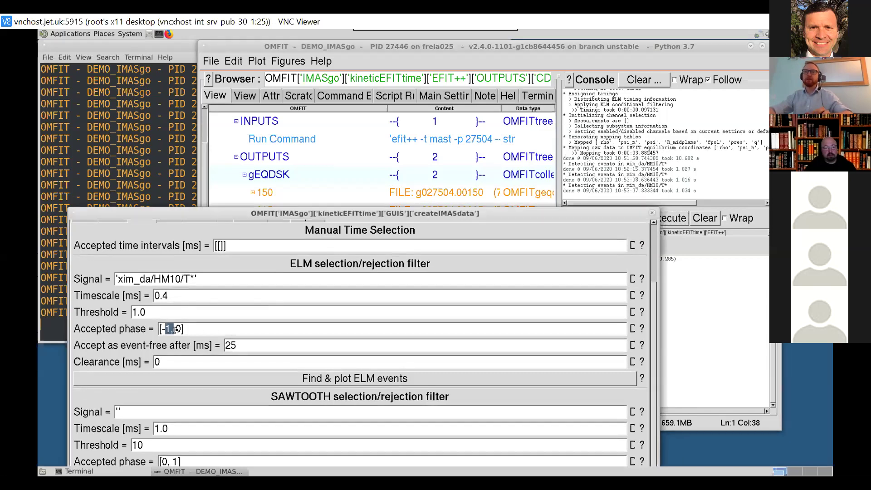
{"action": "key", "text": "BackSpace"}
{"action": "key", "text": "BackSpace"}
{"action": "type", "text": "0,1"}
{"action": "key", "text": "Return"}
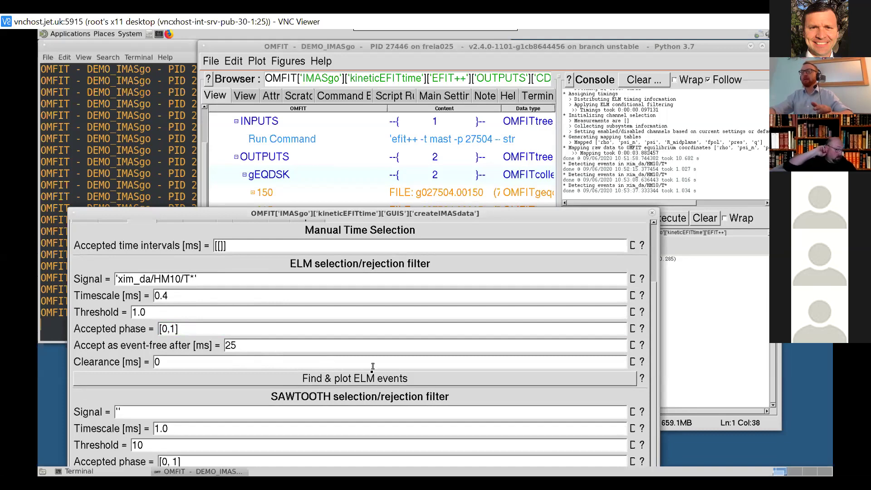
{"action": "left_click", "coordinate": [340, 379]}
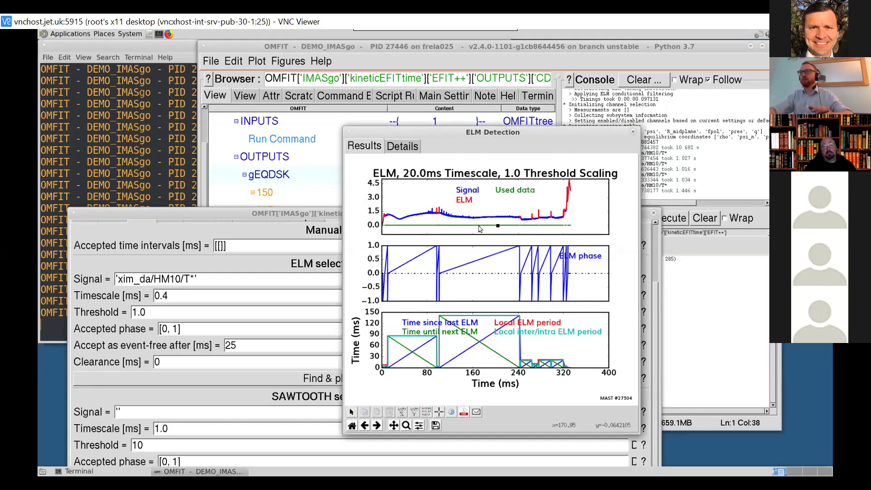
{"action": "left_click", "coordinate": [634, 133]}
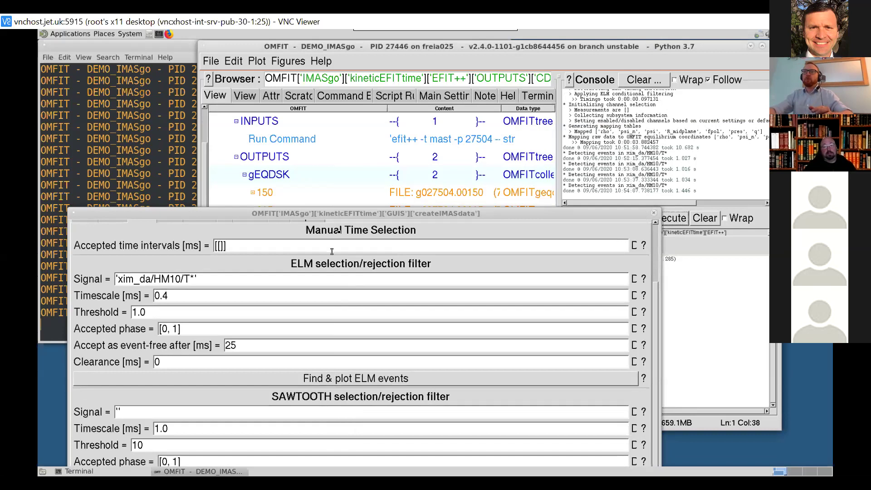
Step: Reassign the ELM filters to the raw profile data
{"action": "left_click_drag", "start_coordinate": [334, 211], "coordinate": [324, 98]}
{"action": "left_click", "coordinate": [287, 422]}
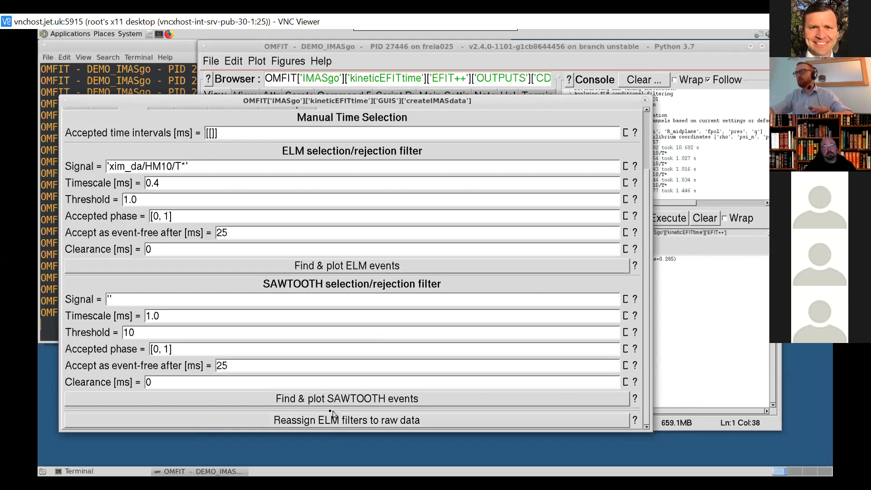
{"action": "scroll", "coordinate": [293, 235], "scroll_direction": "up", "scroll_amount": 2}
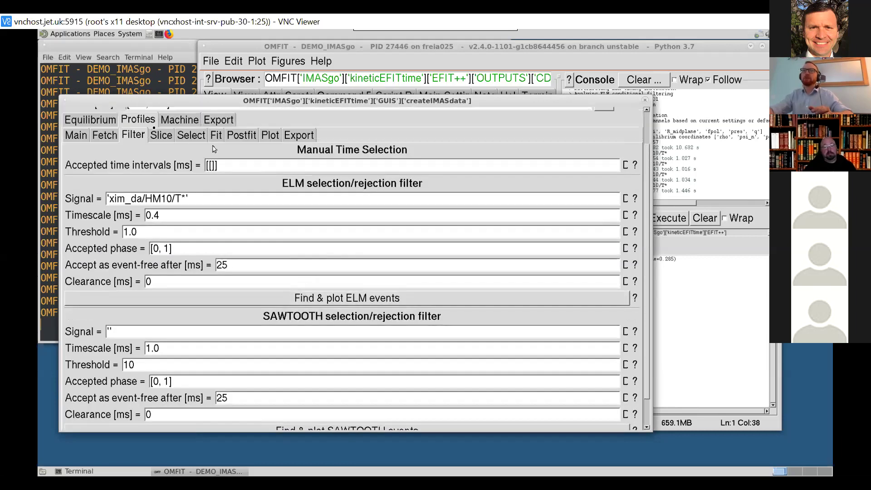
{"action": "left_click", "coordinate": [104, 135]}
{"action": "left_click", "coordinate": [133, 135]}
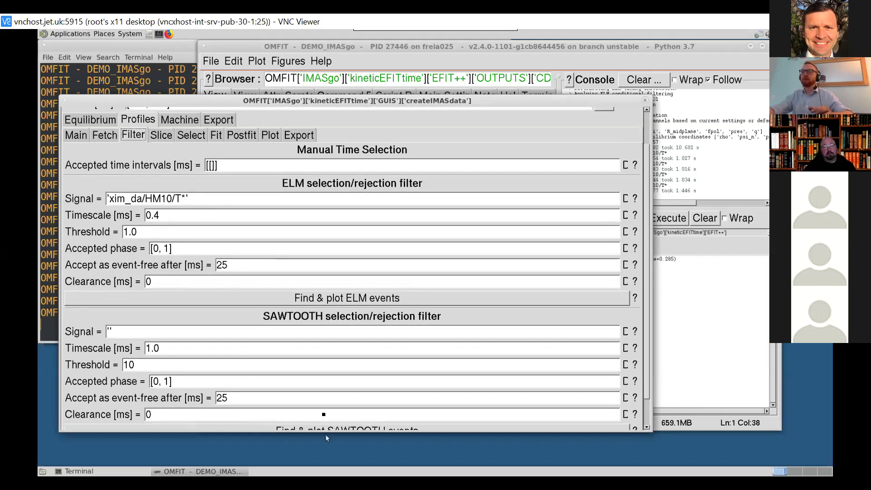
{"action": "scroll", "coordinate": [206, 236], "scroll_direction": "down", "scroll_amount": 2}
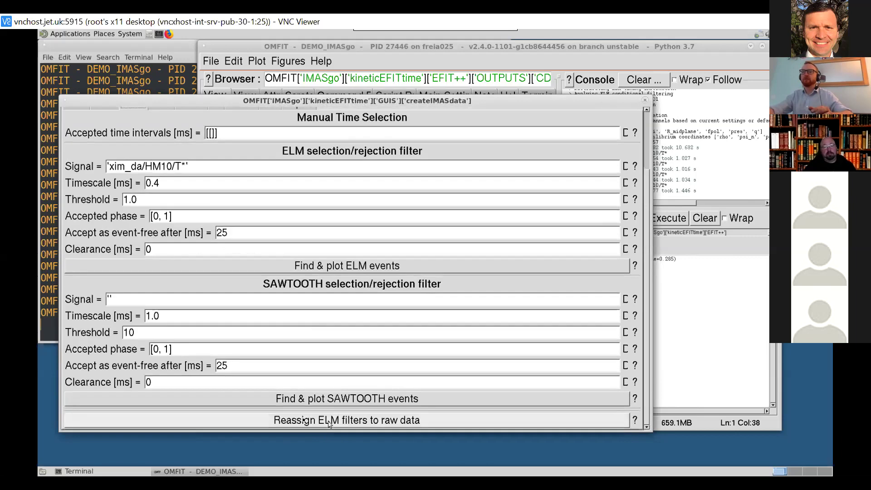
{"action": "left_click", "coordinate": [311, 424]}
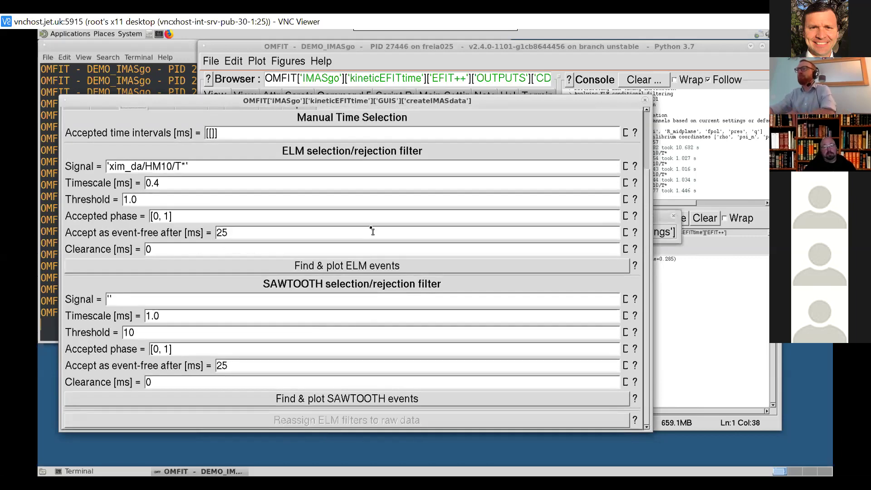
{"action": "mouse_move", "coordinate": [385, 102]}
{"action": "left_mouse_down"}
{"action": "mouse_move", "coordinate": [316, 106]}
{"action": "mouse_move", "coordinate": [373, 108]}
{"action": "left_mouse_up"}
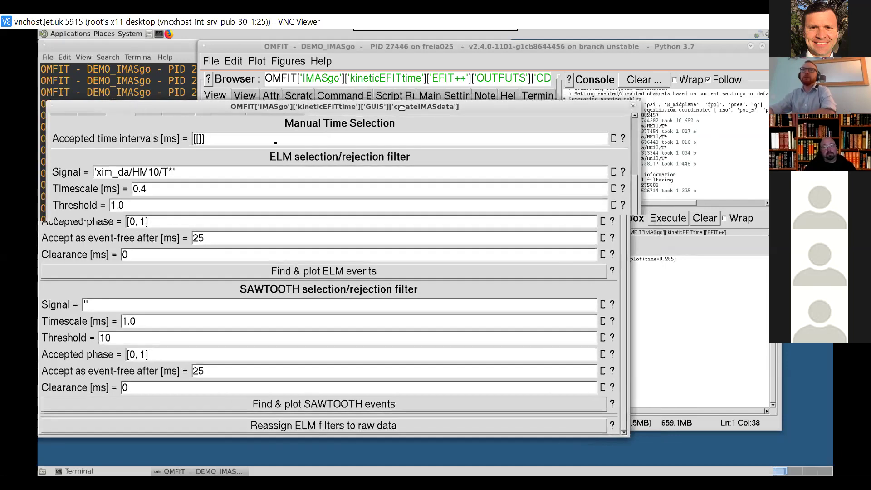
Step: Slice all profile data with the hanning window function, keeping the 10 ms time averaging and TS symmetrization with its results plotted
{"action": "scroll", "coordinate": [191, 177], "scroll_direction": "up", "scroll_amount": 2}
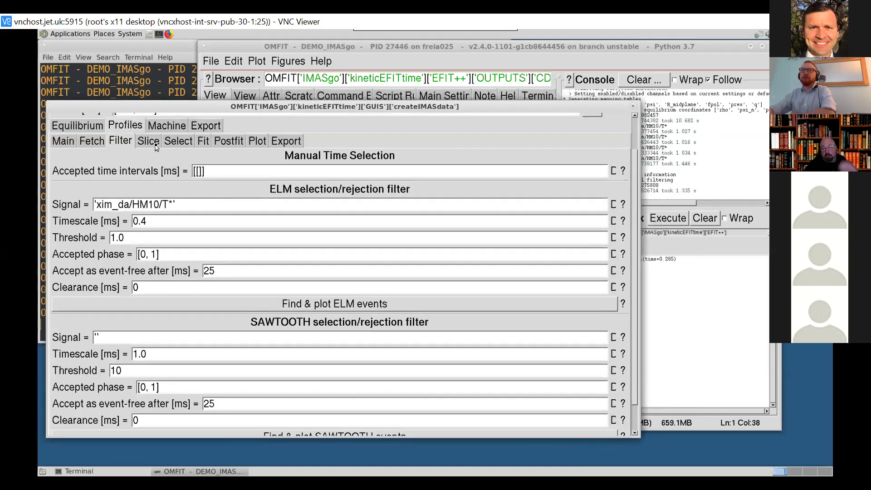
{"action": "left_click", "coordinate": [154, 144]}
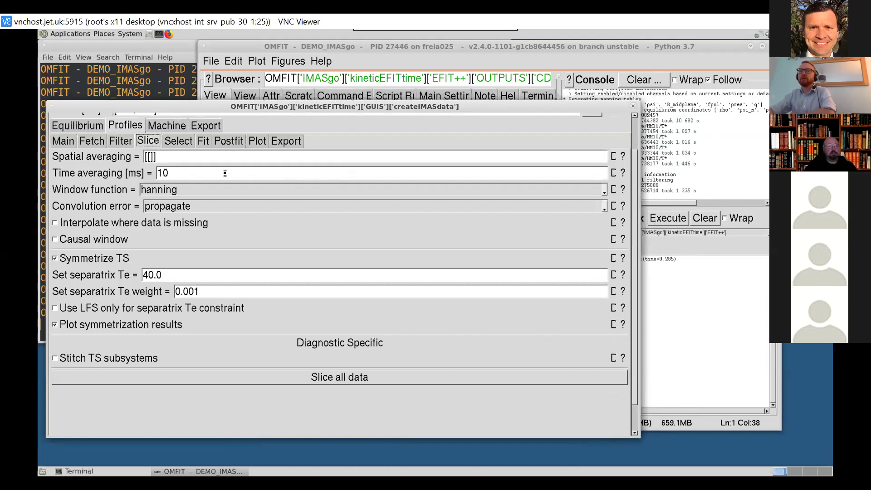
{"action": "left_click", "coordinate": [166, 192]}
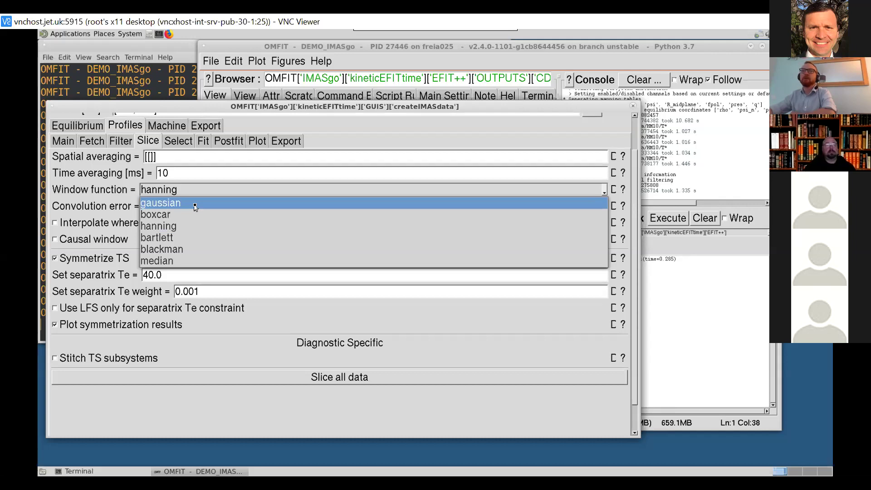
{"action": "left_click", "coordinate": [188, 226]}
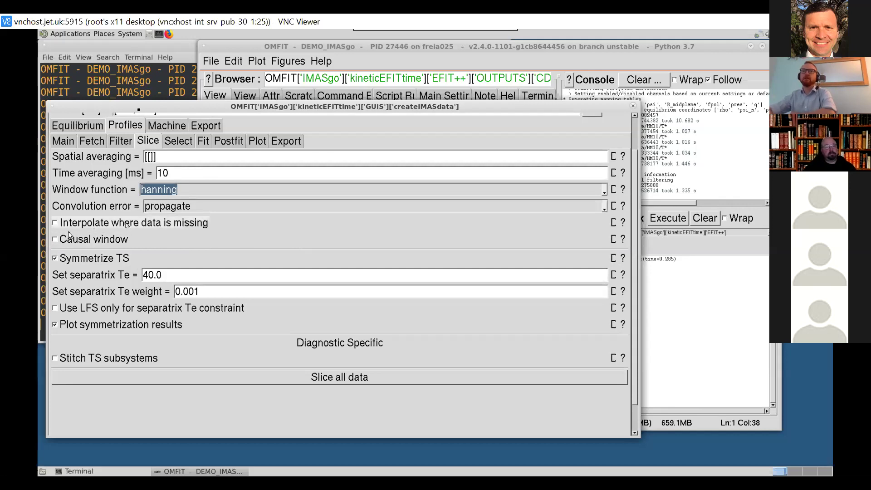
{"action": "left_click_drag", "start_coordinate": [141, 109], "coordinate": [189, 111]}
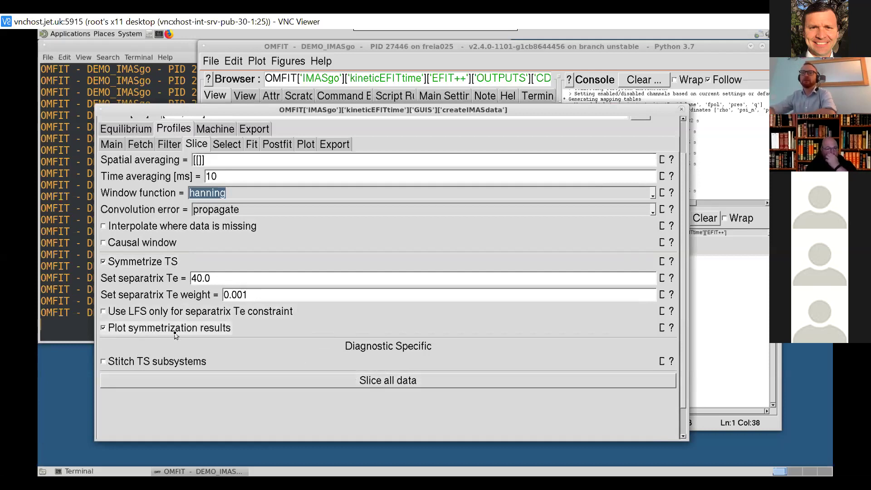
{"action": "left_click", "coordinate": [374, 384]}
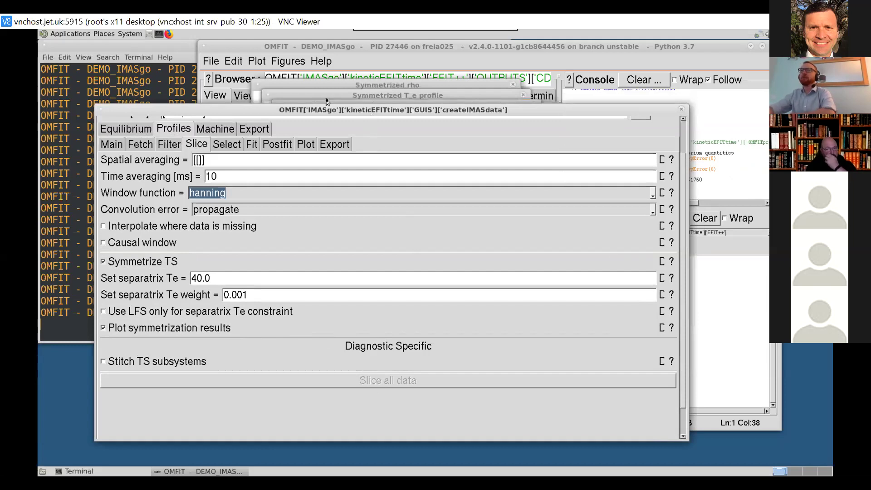
Step: Enlarge the original T_e profile plot and zoom in on ρ from 0 to about 1.05
{"action": "left_click_drag", "start_coordinate": [317, 110], "coordinate": [287, 262]}
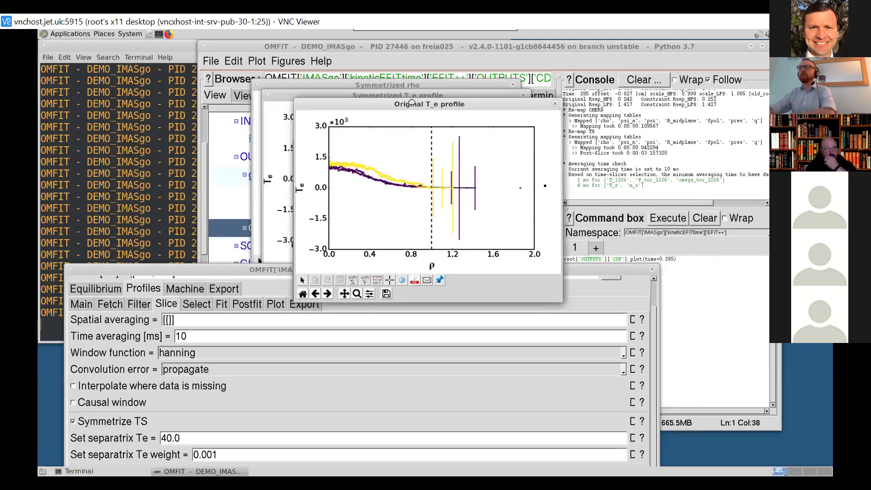
{"action": "left_click_drag", "start_coordinate": [562, 302], "coordinate": [665, 388]}
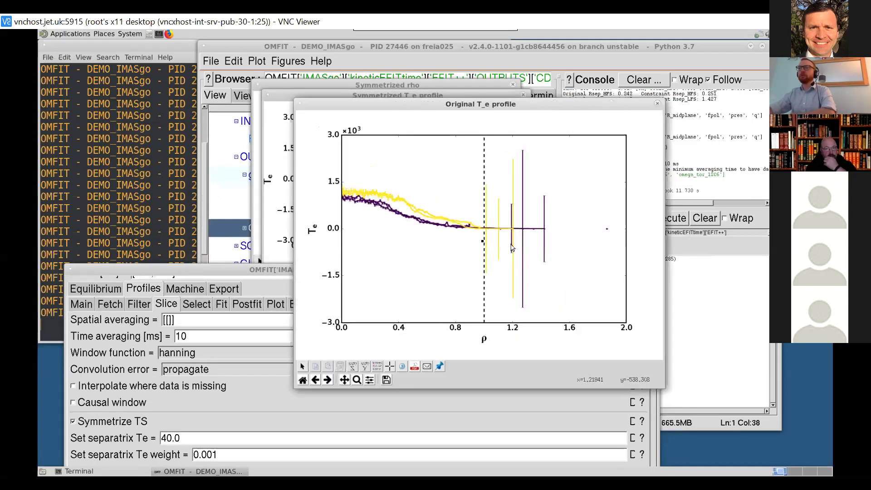
{"action": "left_click", "coordinate": [357, 380]}
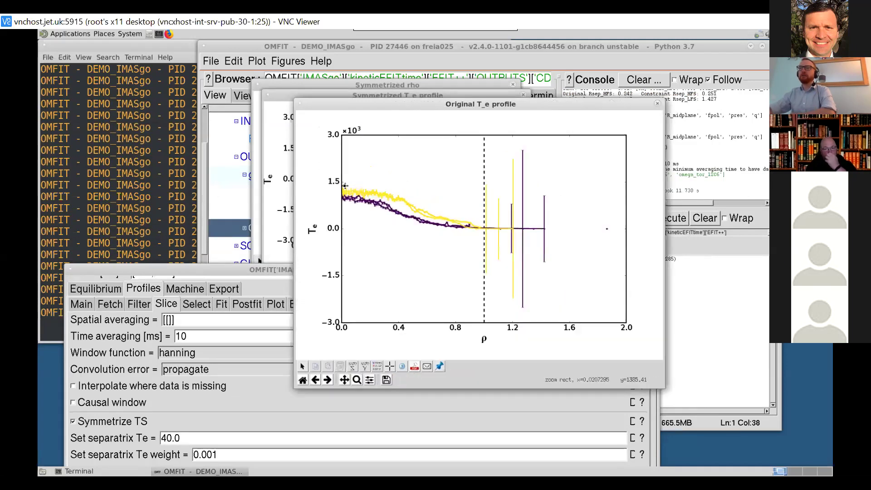
{"action": "left_click_drag", "start_coordinate": [343, 183], "coordinate": [493, 231]}
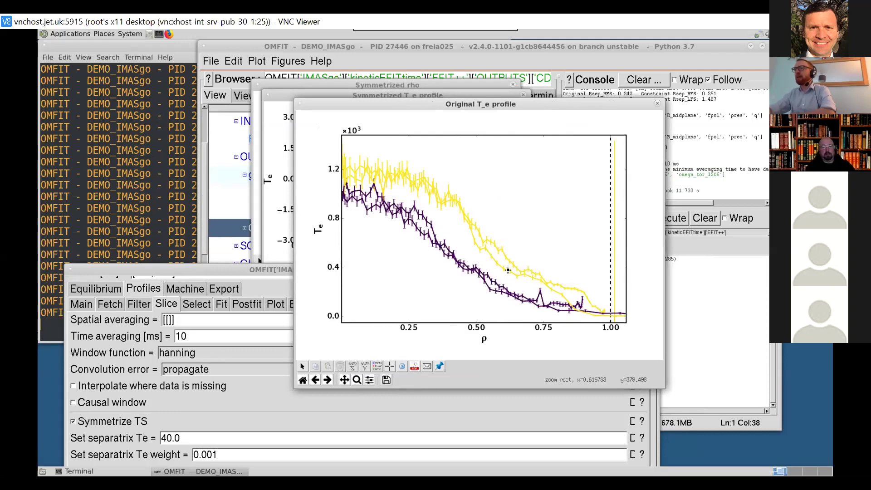
{"action": "left_click_drag", "start_coordinate": [541, 268], "coordinate": [564, 271]}
Step: Place the symmetrized T_e profile plot beside the original one, enlarge it and zoom in on ρ from 0 to just beyond 1
{"action": "left_click", "coordinate": [284, 96]}
{"action": "left_click_drag", "start_coordinate": [283, 96], "coordinate": [94, 122]}
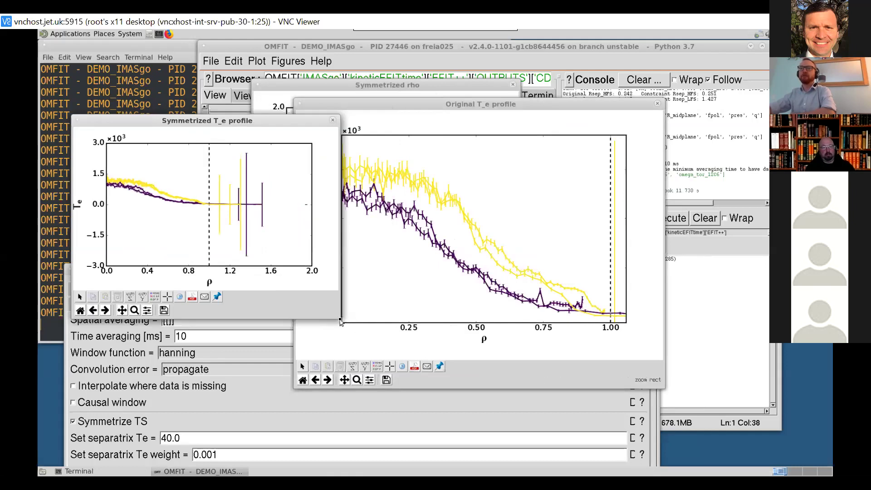
{"action": "left_click_drag", "start_coordinate": [335, 314], "coordinate": [391, 409]}
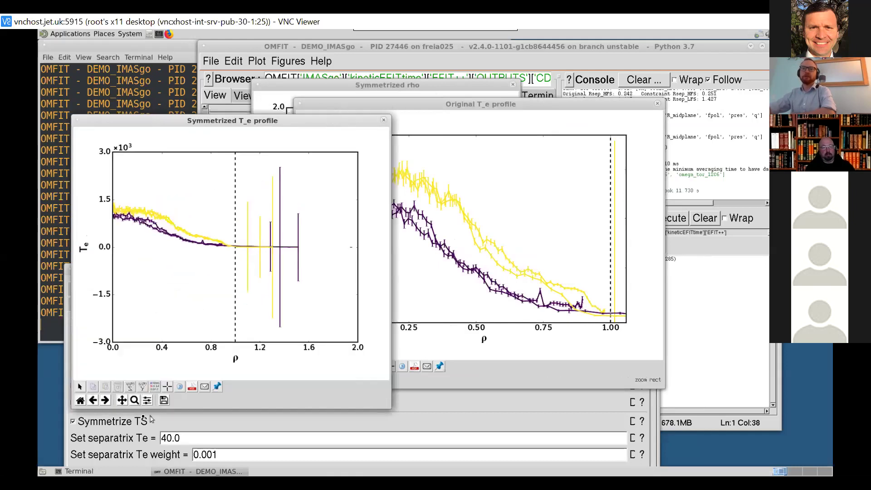
{"action": "left_click", "coordinate": [134, 400]}
{"action": "left_click_drag", "start_coordinate": [113, 200], "coordinate": [239, 249]}
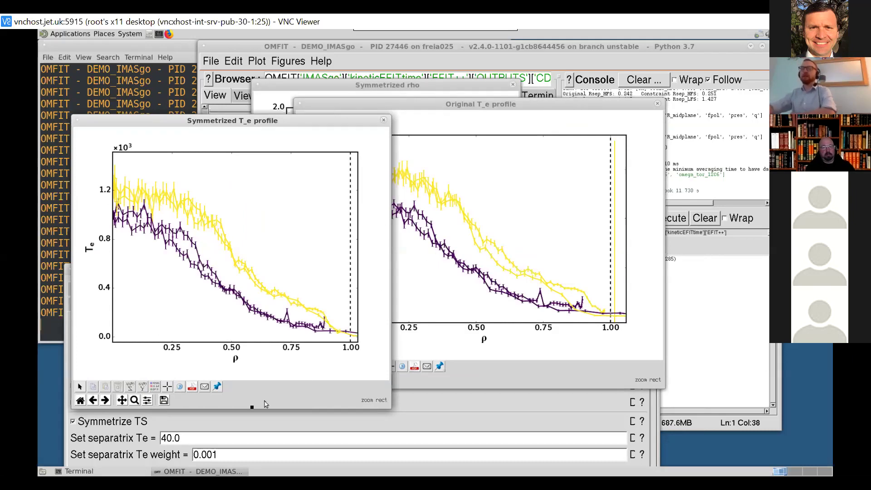
Step: Close the symmetrized T_e, original T_e and symmetrized rho plots
{"action": "left_click", "coordinate": [174, 438]}
{"action": "type", "text": "."}
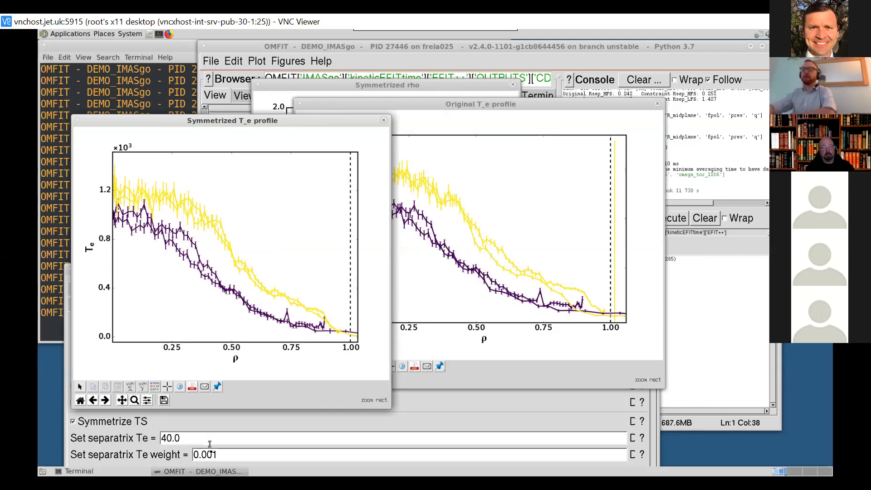
{"action": "scroll", "coordinate": [210, 443], "scroll_direction": "down", "scroll_amount": 3}
{"action": "scroll", "coordinate": [167, 410], "scroll_direction": "up", "scroll_amount": 3}
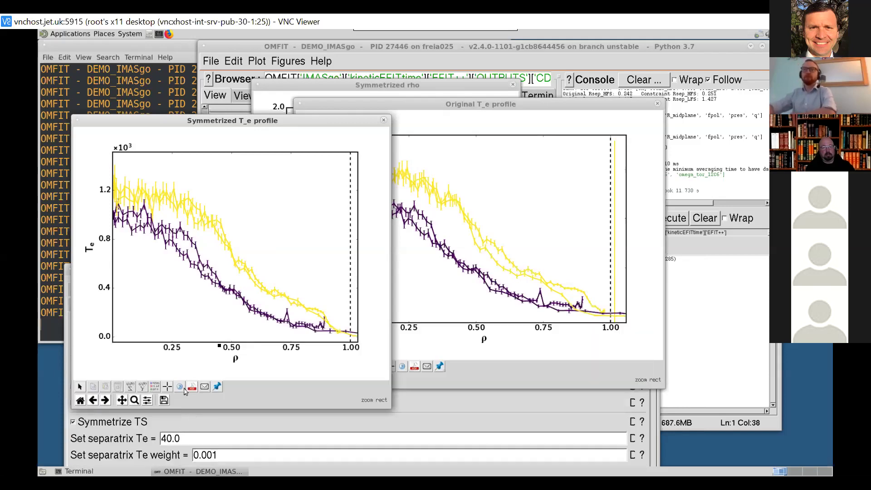
{"action": "left_click", "coordinate": [383, 120]}
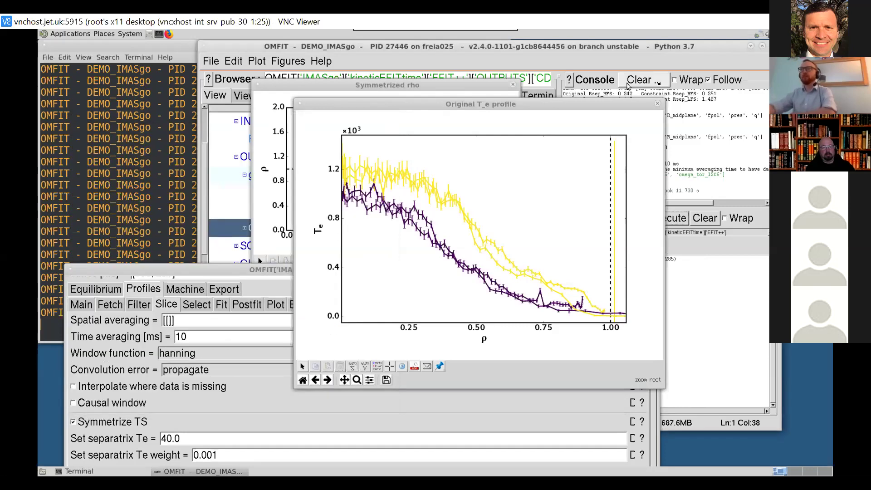
{"action": "left_click", "coordinate": [658, 106]}
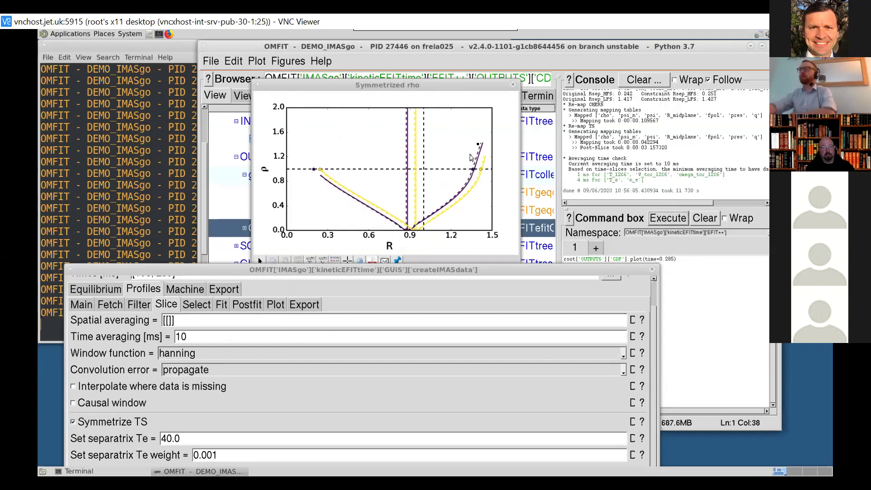
{"action": "left_click", "coordinate": [513, 85]}
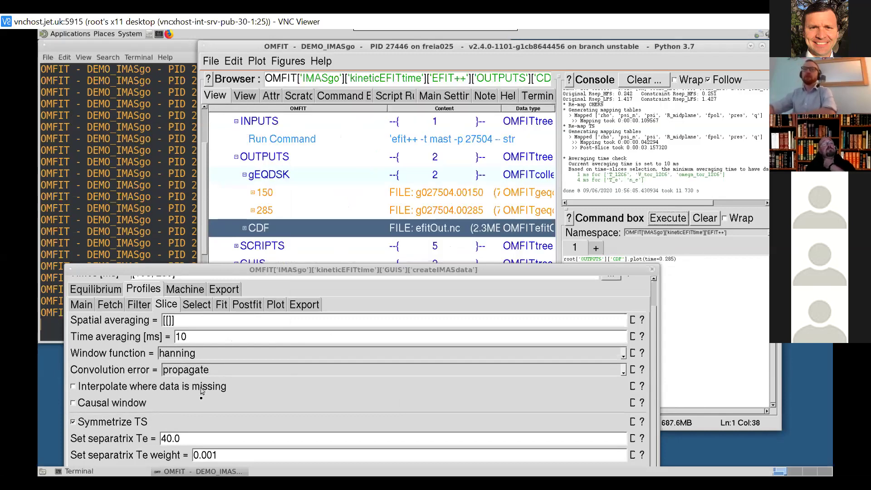
Step: Read the help for the separatrix Te weight and set the weight to 100.0
{"action": "scroll", "coordinate": [203, 395], "scroll_direction": "down", "scroll_amount": 1}
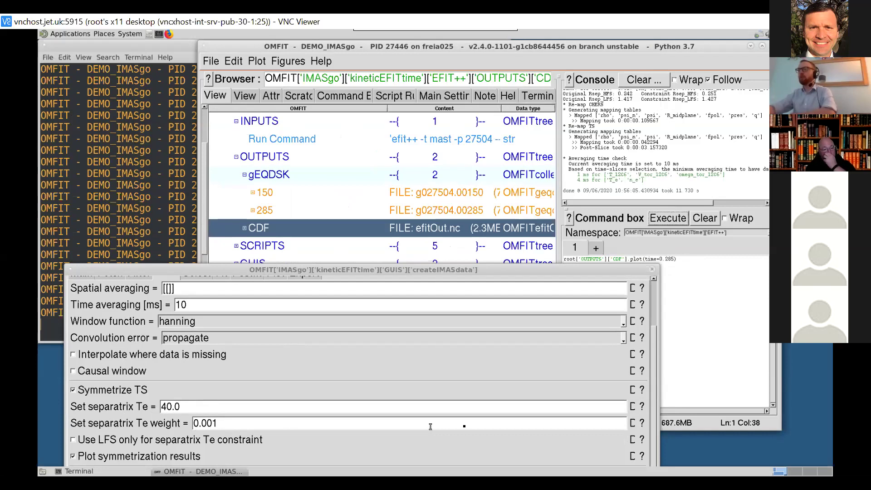
{"action": "left_click", "coordinate": [642, 425]}
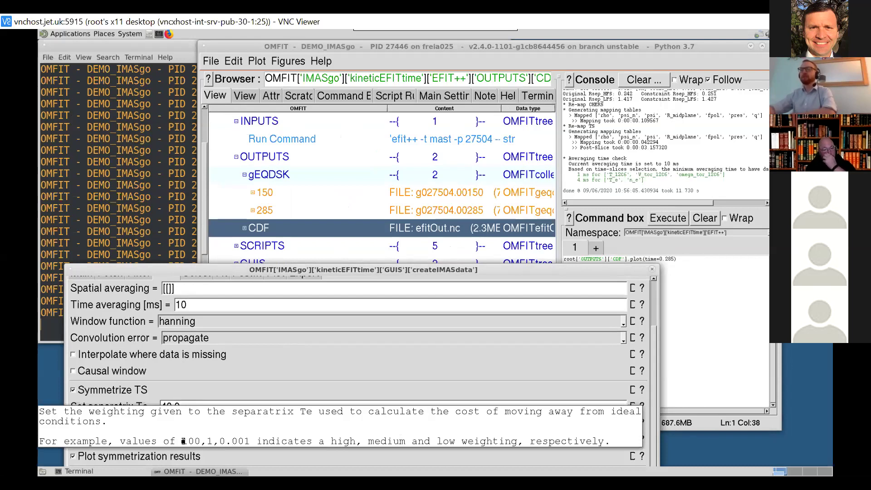
{"action": "triple_click", "coordinate": [218, 424]}
{"action": "type", "text": "100.0"}
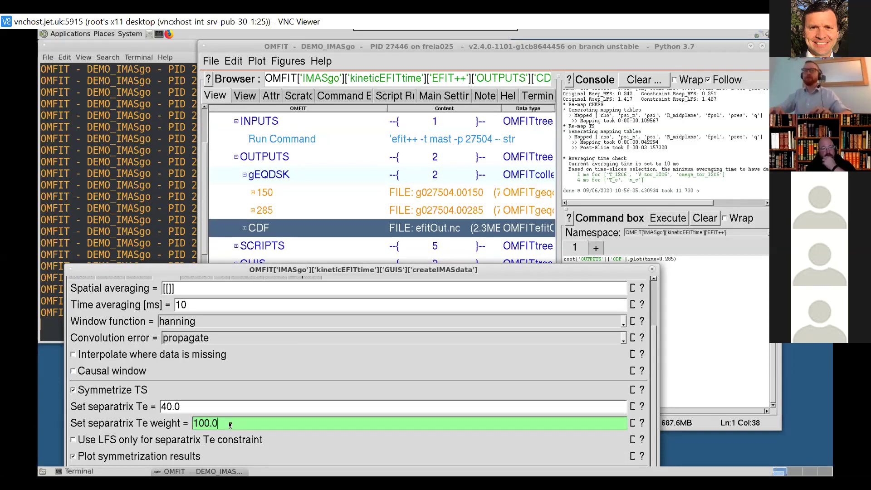
{"action": "key", "text": "Return"}
{"action": "scroll", "coordinate": [255, 425], "scroll_direction": "down", "scroll_amount": 1}
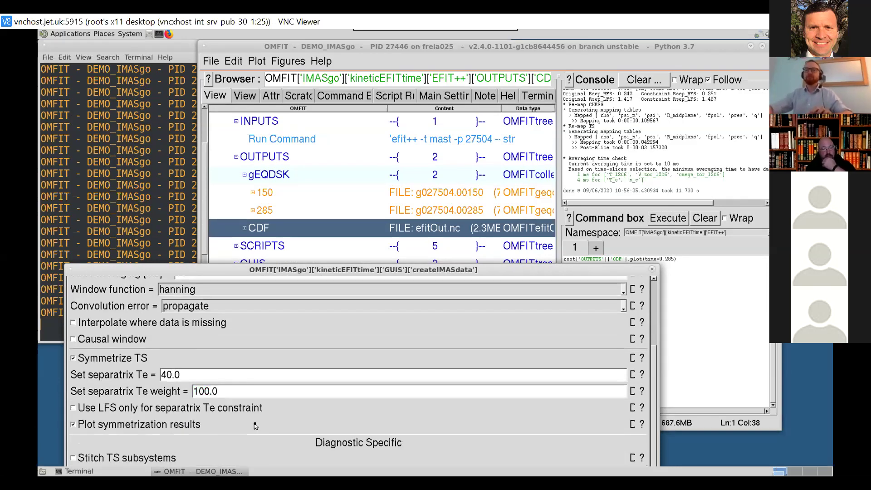
Step: Slice all data with the new separatrix Te weight and move the symmetrized and original T_e profile plots apart
{"action": "scroll", "coordinate": [355, 459], "scroll_direction": "down", "scroll_amount": 2}
{"action": "left_click", "coordinate": [355, 413]}
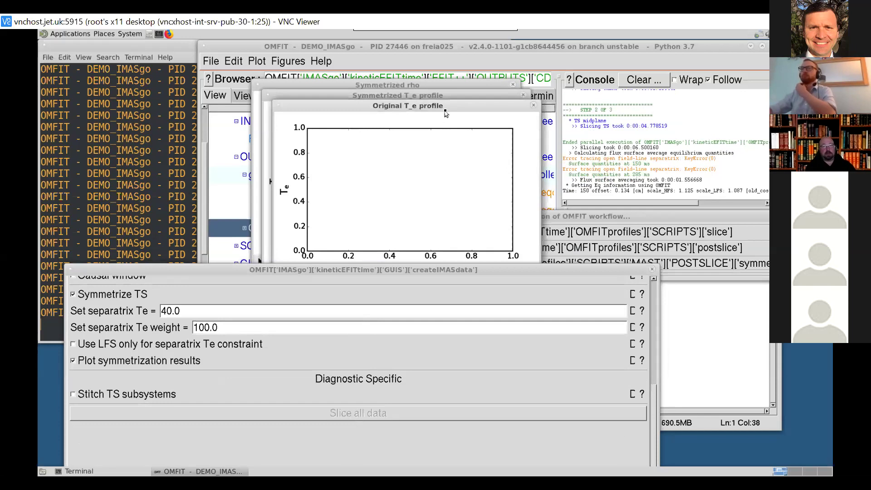
{"action": "mouse_move", "coordinate": [446, 114]}
{"action": "left_mouse_down"}
{"action": "mouse_move", "coordinate": [446, 219]}
{"action": "mouse_move", "coordinate": [525, 279]}
{"action": "left_mouse_up"}
{"action": "left_click_drag", "start_coordinate": [344, 94], "coordinate": [235, 81]}
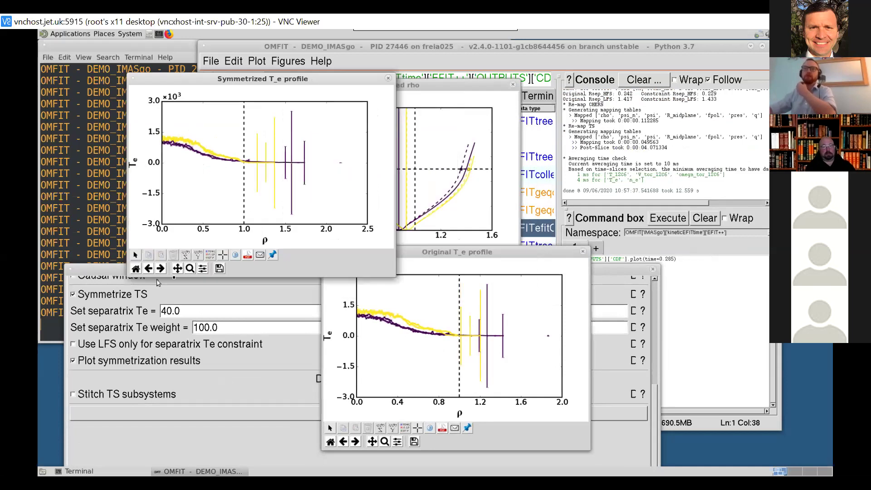
Step: Zoom in on the symmetrized T_e profile around ρ = 1 to inspect the separatrix values and restore the full view
{"action": "left_click", "coordinate": [190, 268]}
{"action": "left_click_drag", "start_coordinate": [231, 149], "coordinate": [282, 212]}
{"action": "left_click_drag", "start_coordinate": [239, 135], "coordinate": [294, 213]}
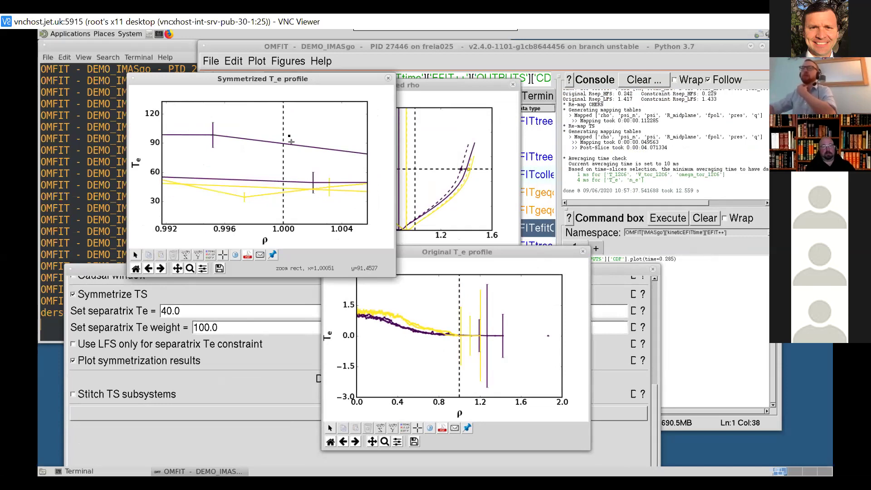
{"action": "left_click", "coordinate": [136, 269]}
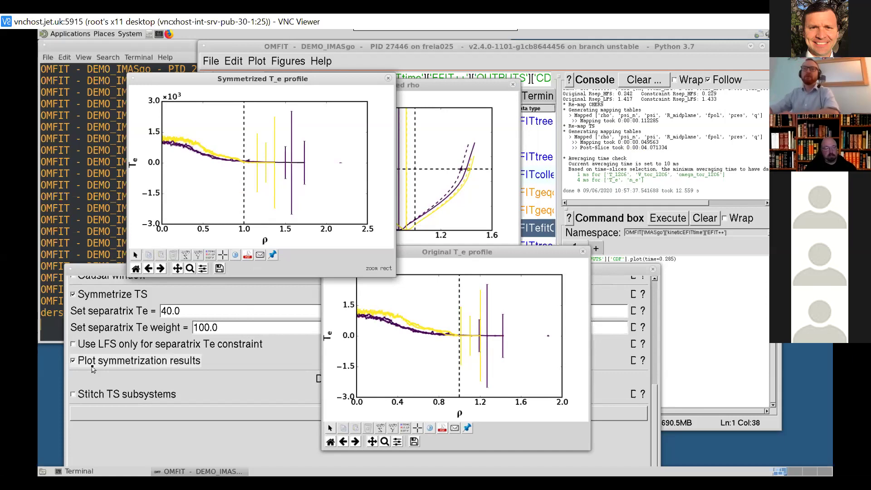
Step: Turn off plotting of the symmetrization results and review the data selection settings for the TS and CHERS diagnostics
{"action": "left_click", "coordinate": [93, 367]}
{"action": "scroll", "coordinate": [128, 295], "scroll_direction": "up", "scroll_amount": 10}
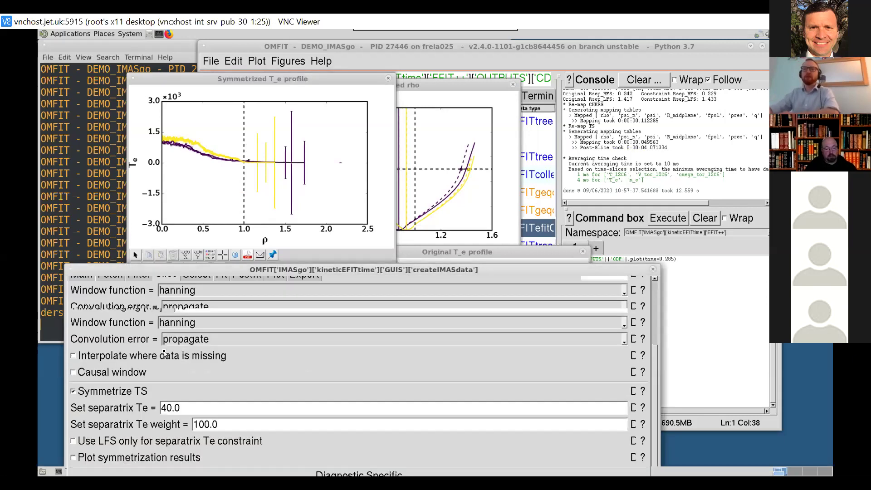
{"action": "left_click", "coordinate": [191, 308]}
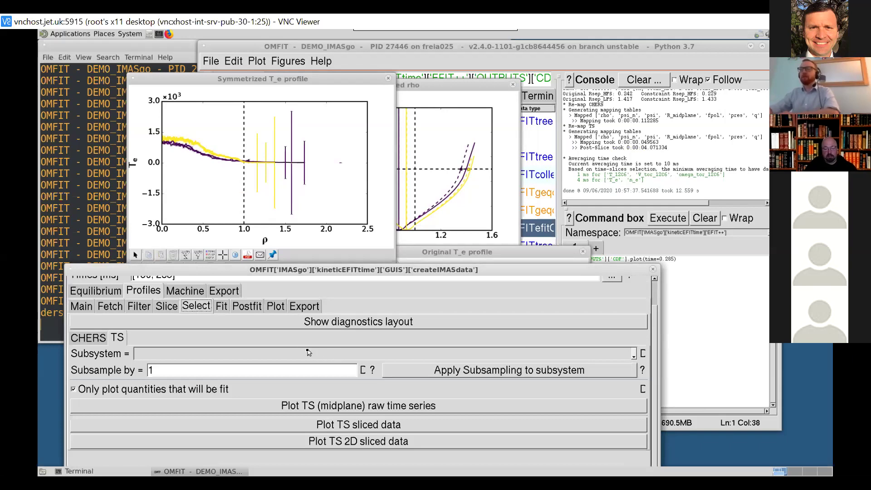
{"action": "left_click", "coordinate": [256, 353]}
{"action": "left_click", "coordinate": [206, 371]}
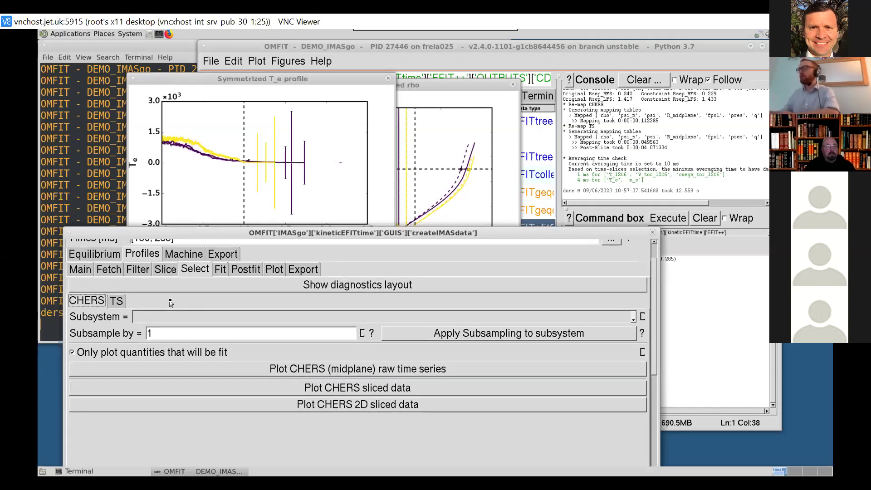
Step: Fit the n_e profile with the core polynomial and edge exponential (mtanh) blend and plot it in 1D
{"action": "left_click", "coordinate": [219, 269]}
{"action": "scroll", "coordinate": [185, 367], "scroll_direction": "down", "scroll_amount": 1}
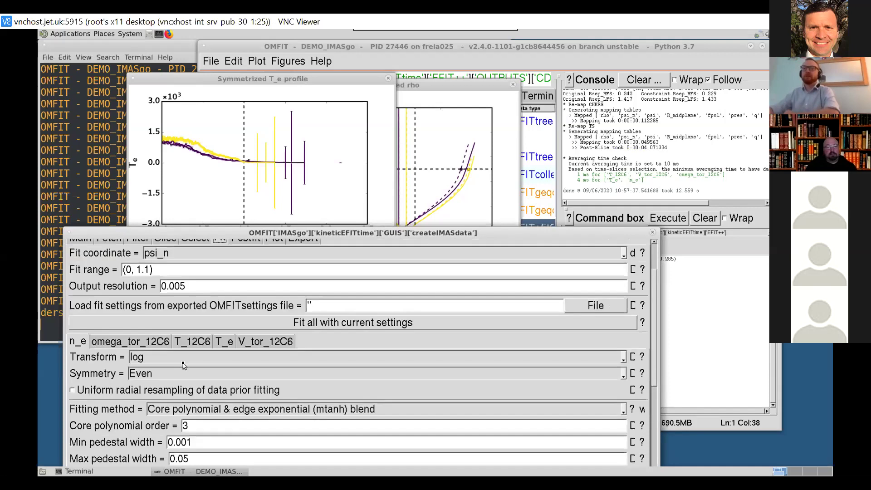
{"action": "left_click_drag", "start_coordinate": [220, 237], "coordinate": [243, 91]}
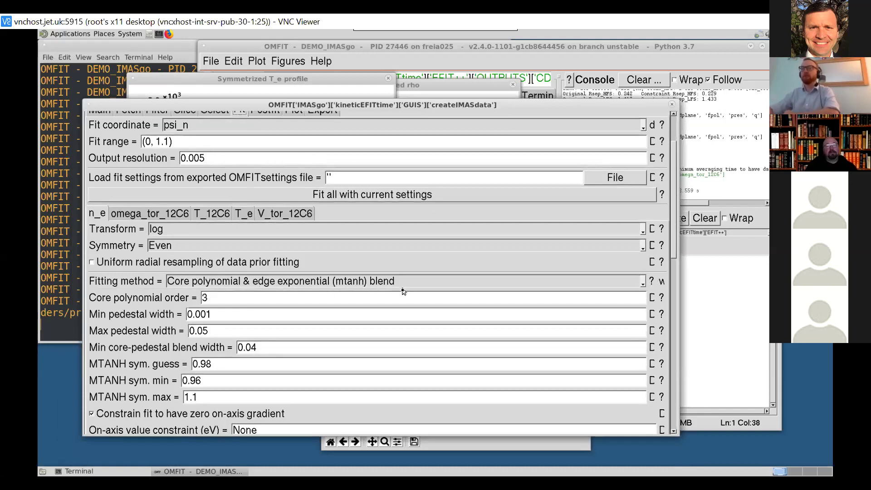
{"action": "scroll", "coordinate": [403, 292], "scroll_direction": "down", "scroll_amount": 4}
{"action": "scroll", "coordinate": [384, 374], "scroll_direction": "down", "scroll_amount": 3}
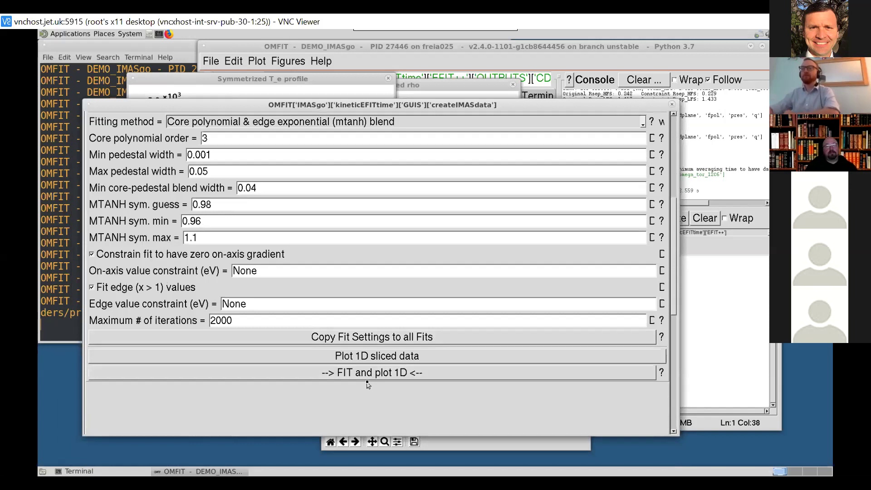
{"action": "left_click", "coordinate": [367, 375]}
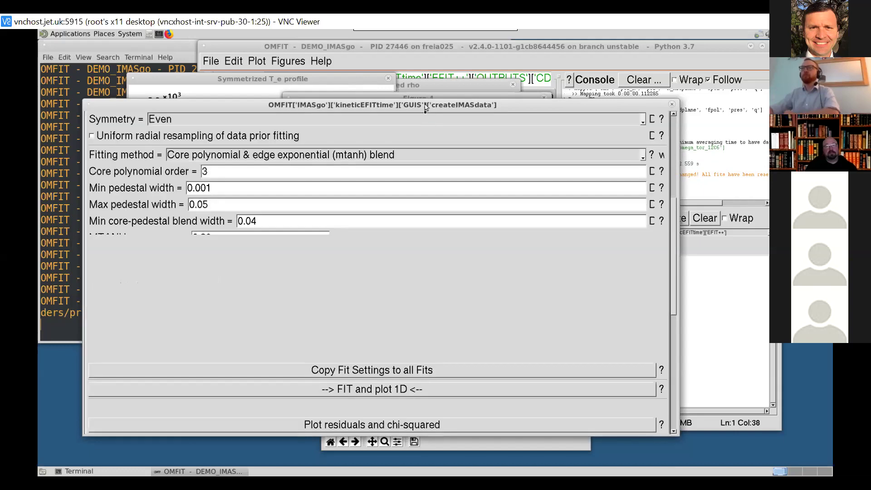
Step: Close the symmetrized T_e and rho plots, and examine and close the 1D plot of the n_e fit
{"action": "left_click_drag", "start_coordinate": [430, 112], "coordinate": [430, 183]}
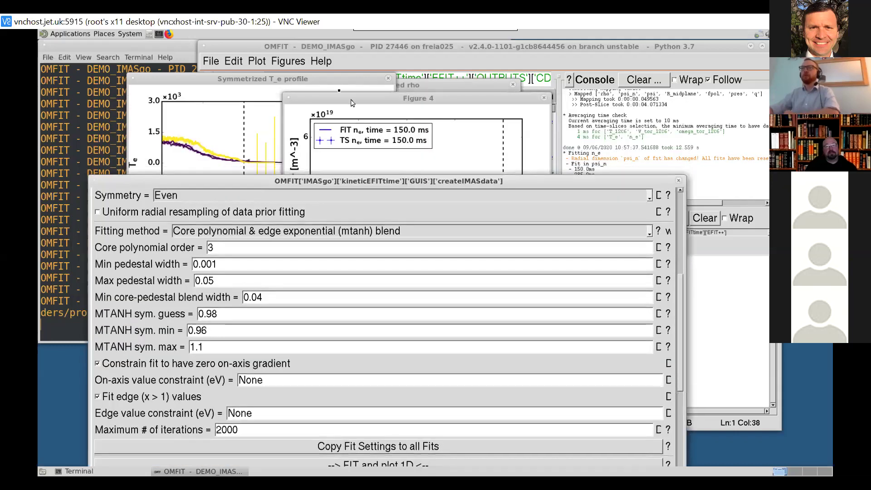
{"action": "left_click", "coordinate": [388, 79]}
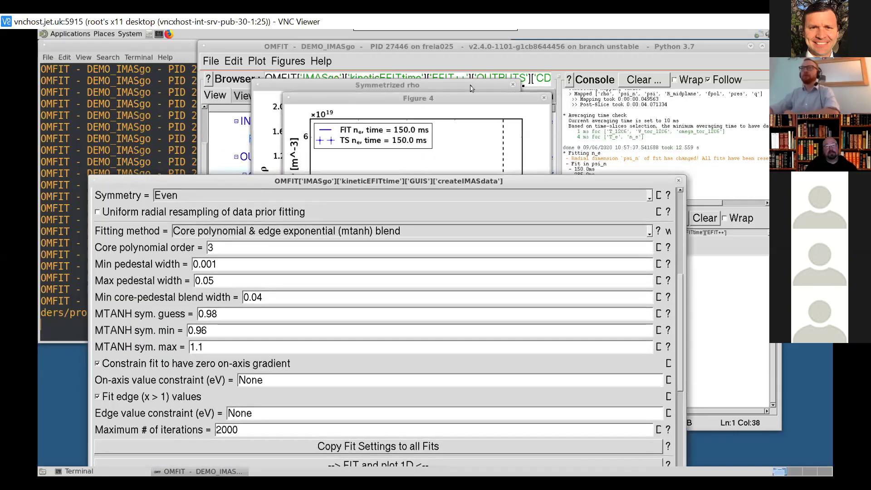
{"action": "left_click", "coordinate": [513, 86]}
{"action": "left_click_drag", "start_coordinate": [456, 99], "coordinate": [387, 80]}
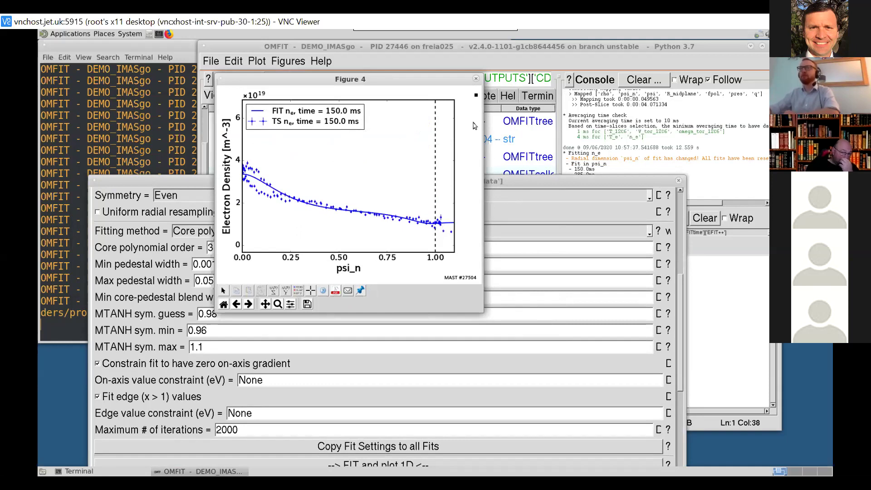
{"action": "left_click", "coordinate": [476, 79]}
Step: Restrict the n_e fit times to [150] and change the fitting method to Radial Basis Functions
{"action": "scroll", "coordinate": [229, 289], "scroll_direction": "up", "scroll_amount": 2}
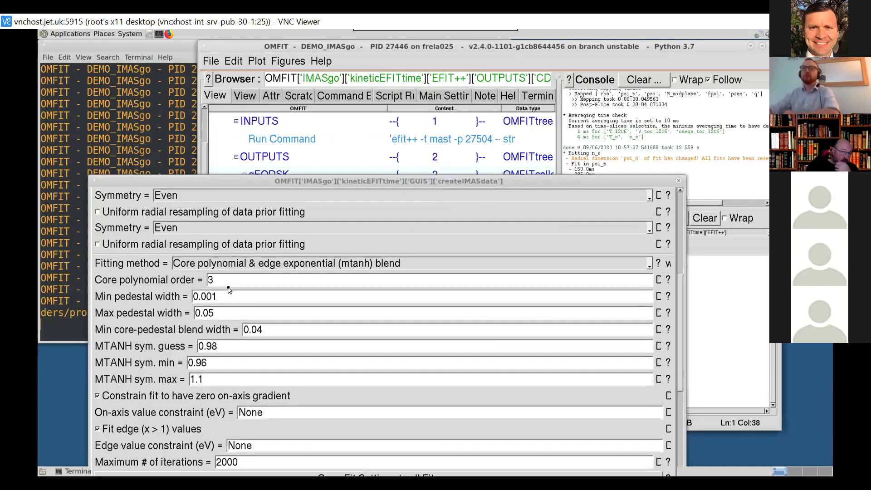
{"action": "scroll", "coordinate": [179, 238], "scroll_direction": "up", "scroll_amount": 2}
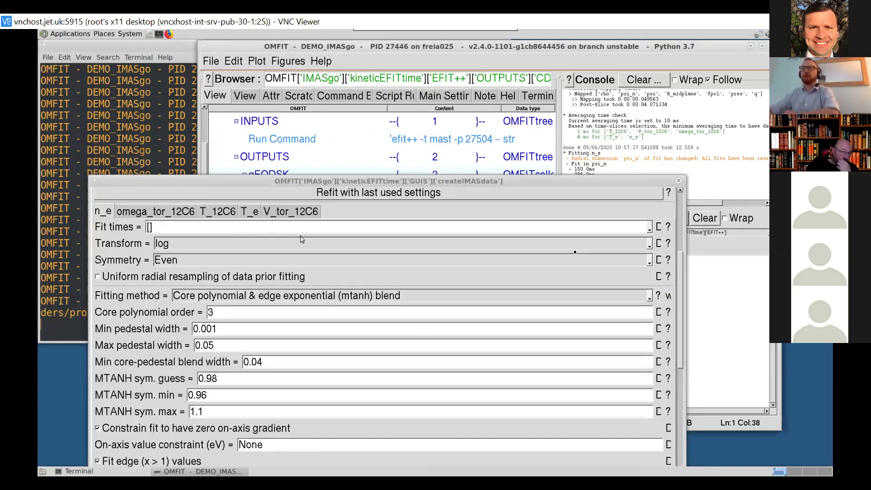
{"action": "left_click", "coordinate": [651, 229]}
{"action": "left_click", "coordinate": [220, 239]}
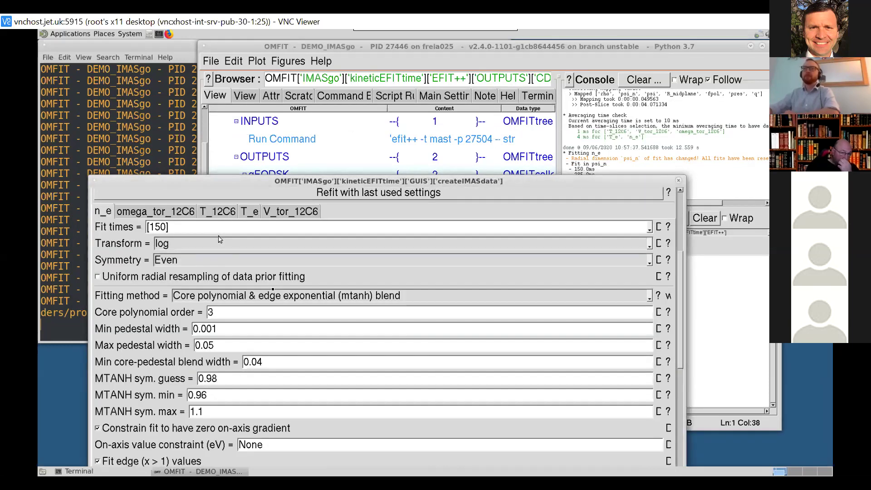
{"action": "left_click", "coordinate": [251, 298]}
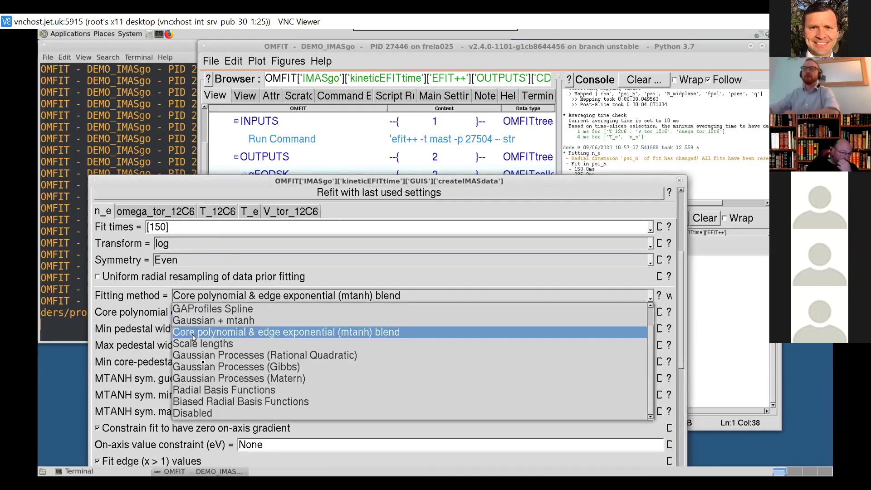
{"action": "left_click", "coordinate": [205, 390]}
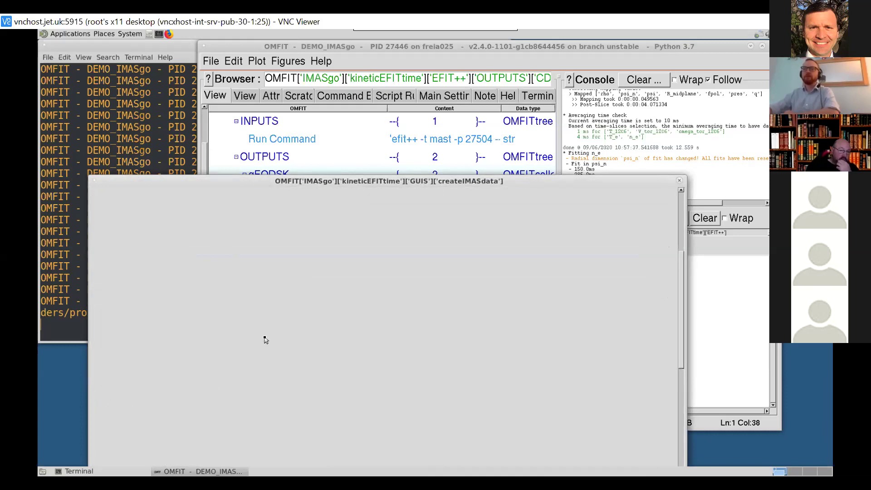
Step: Set the bases in psi_n to 6 for the n_e fit, and refit and plot the profile in 1D
{"action": "double_click", "coordinate": [181, 295]}
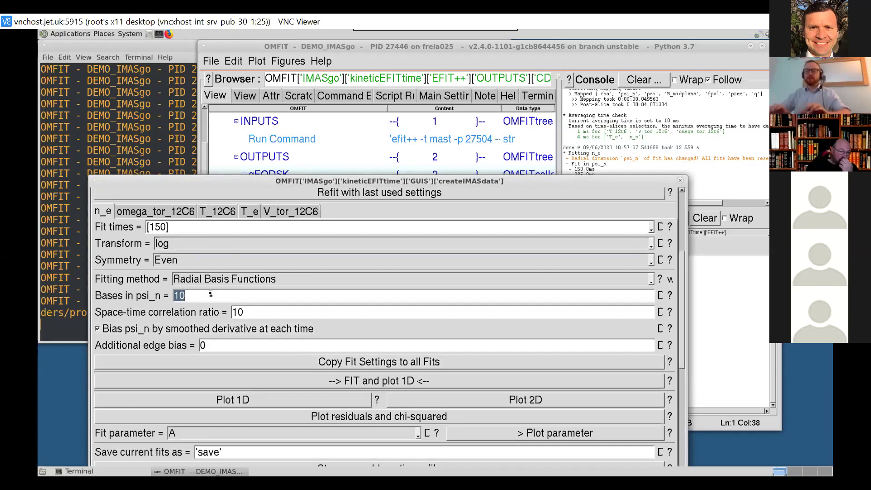
{"action": "type", "text": "6"}
{"action": "key", "text": "Return"}
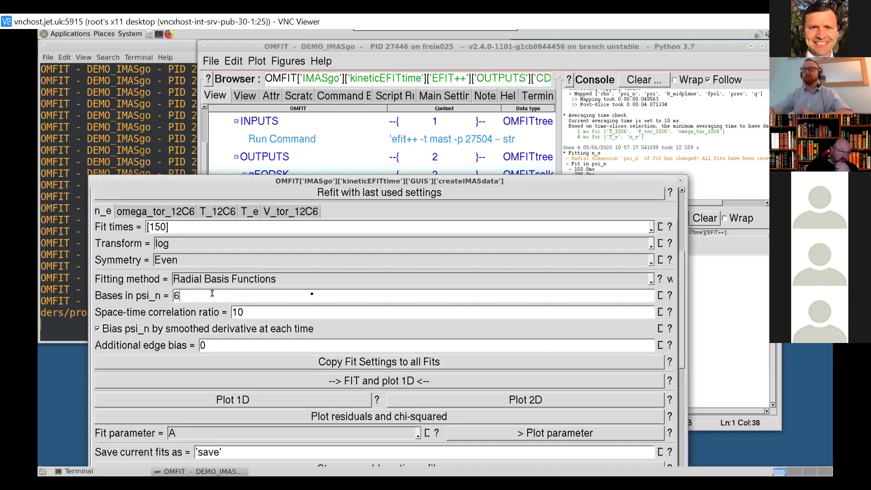
{"action": "left_click", "coordinate": [358, 383]}
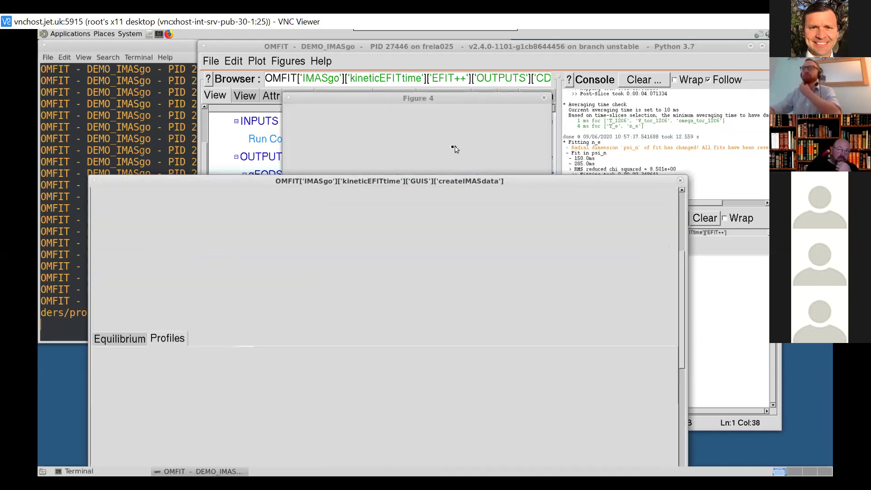
{"action": "left_click", "coordinate": [390, 97]}
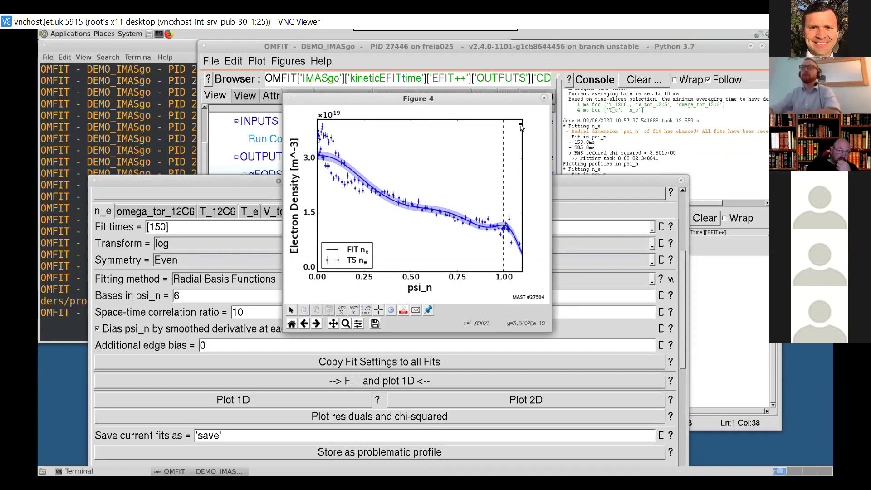
Step: Close the n_e fit plot and fit all profiles with the current settings
{"action": "left_click", "coordinate": [543, 100]}
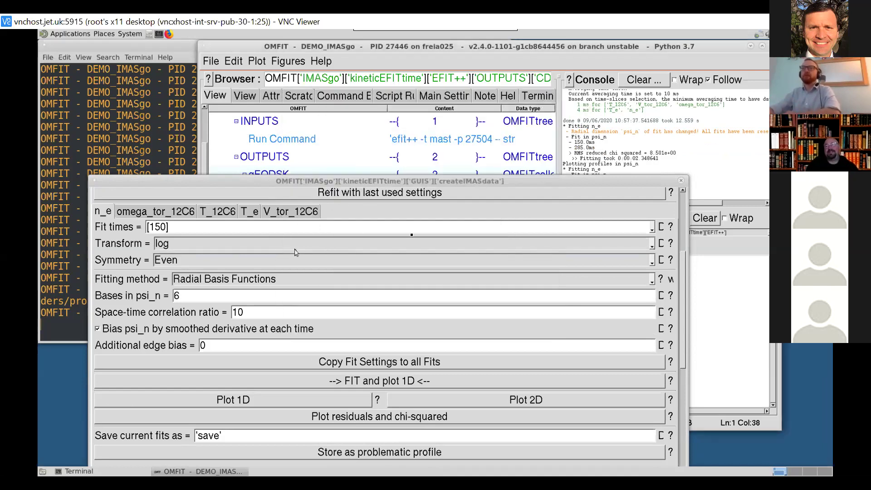
{"action": "scroll", "coordinate": [684, 262], "scroll_direction": "up", "scroll_amount": 5}
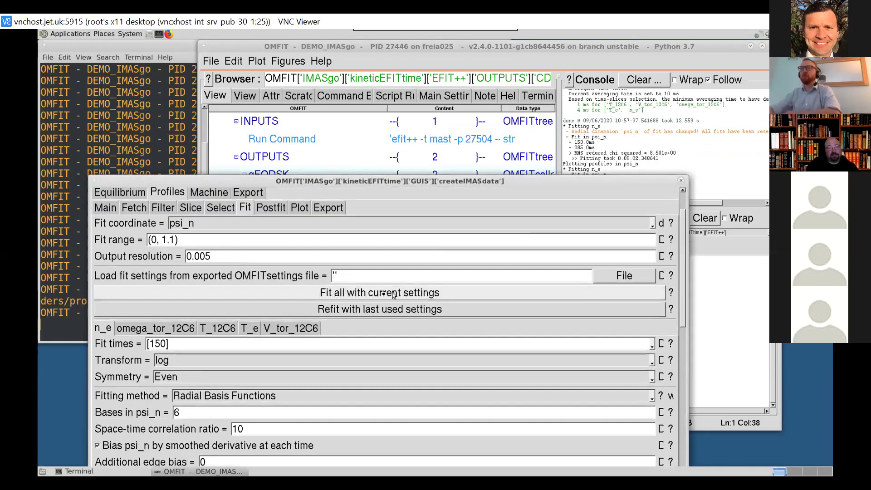
{"action": "left_click", "coordinate": [383, 296]}
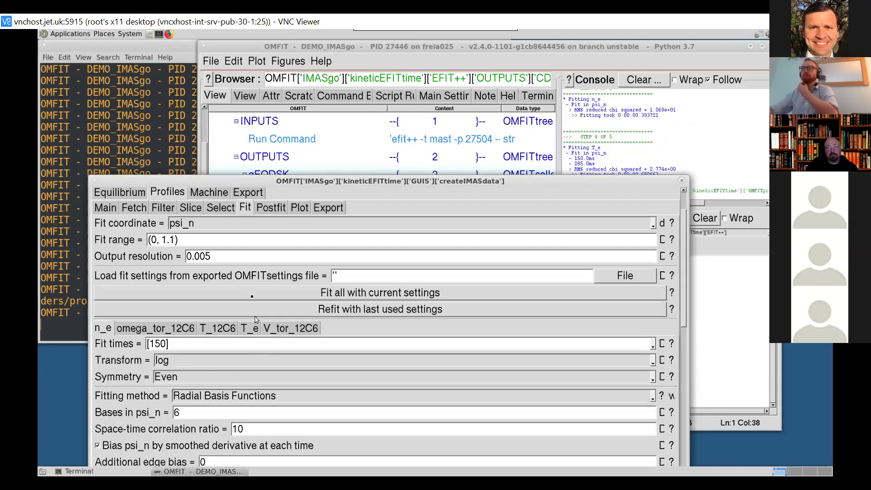
Step: Test stretching the T_e profile to 40.0 eV at the separatrix, with n_e stretched in the same way
{"action": "left_click", "coordinate": [270, 263]}
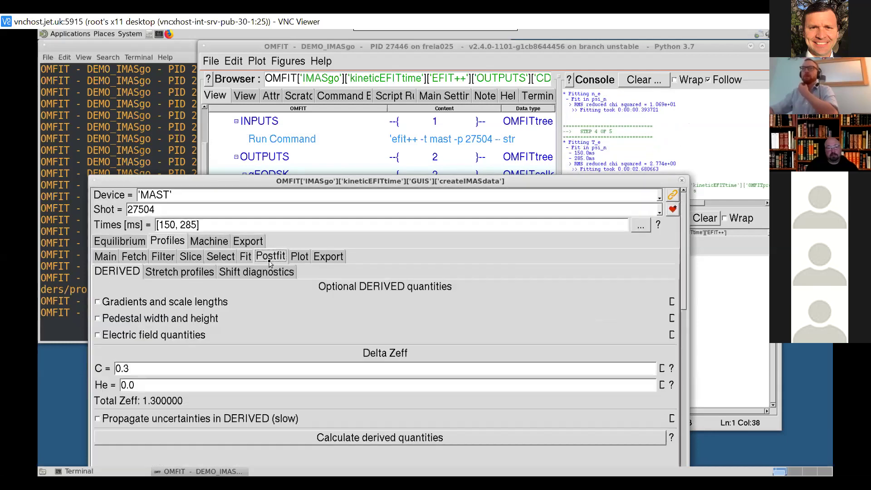
{"action": "left_click", "coordinate": [183, 274]}
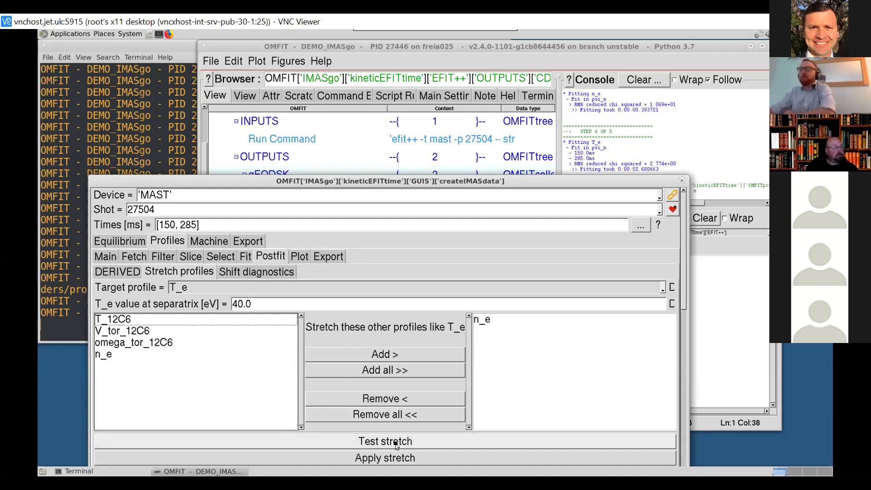
{"action": "left_click", "coordinate": [483, 321]}
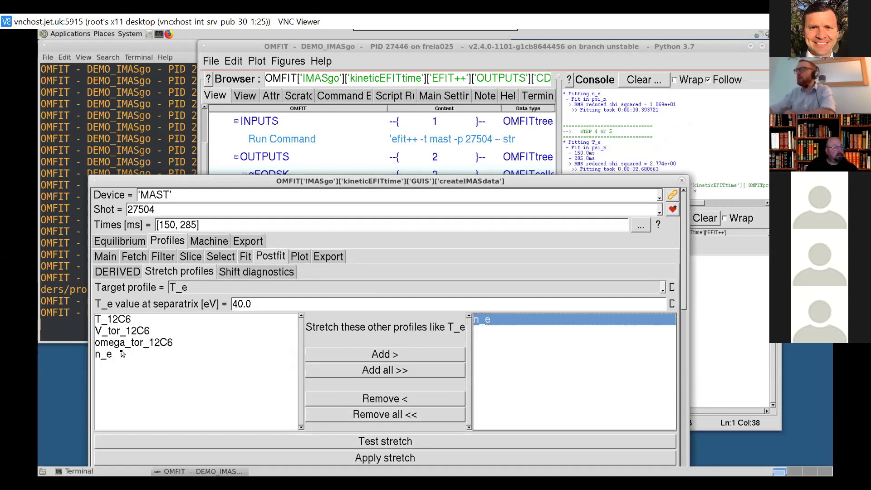
{"action": "left_click", "coordinate": [366, 443]}
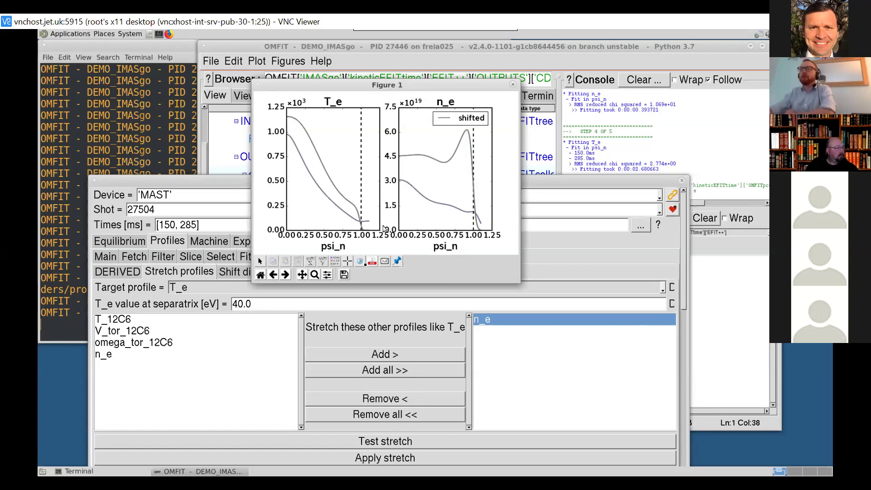
Step: Zoom in on the stretched T_e profile around psi_n = 1 to inspect the separatrix value and close the figure
{"action": "left_click", "coordinate": [314, 275]}
{"action": "left_click_drag", "start_coordinate": [346, 195], "coordinate": [385, 238]}
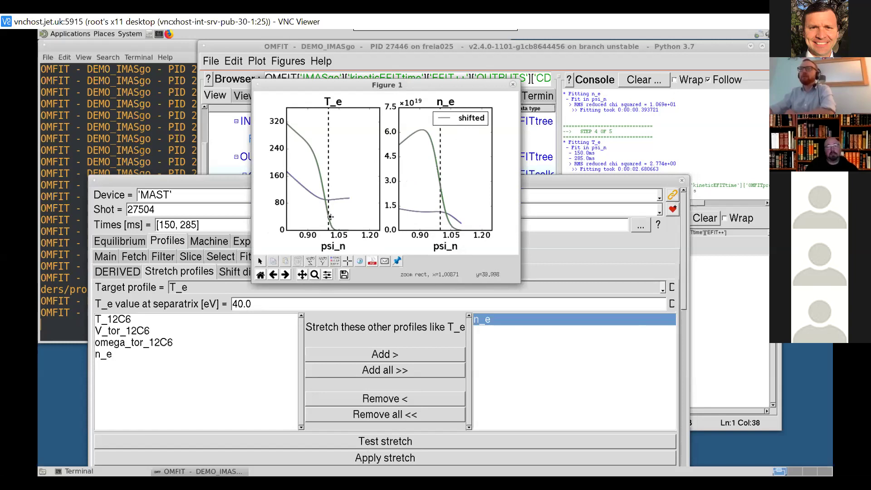
{"action": "left_click", "coordinate": [513, 84]}
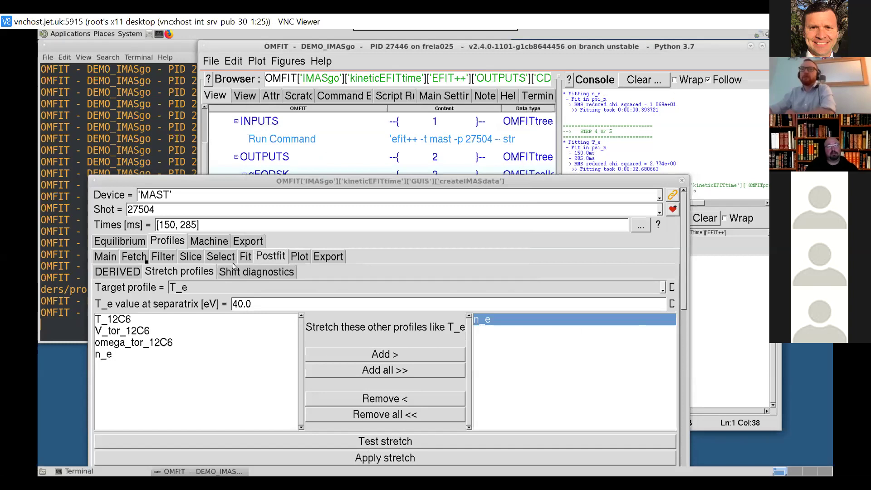
Step: Review the derived quantities, machine description and IMAS export settings, and return to the profile postfit settings
{"action": "left_click", "coordinate": [119, 271]}
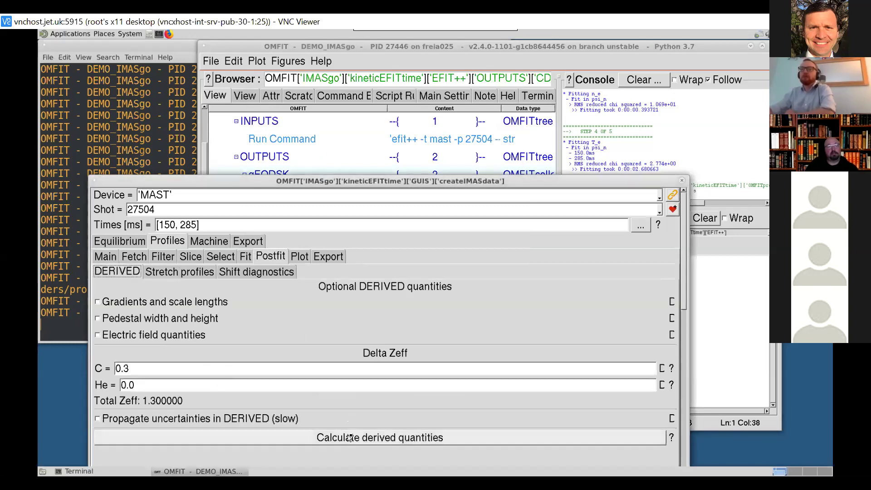
{"action": "left_click", "coordinate": [208, 243]}
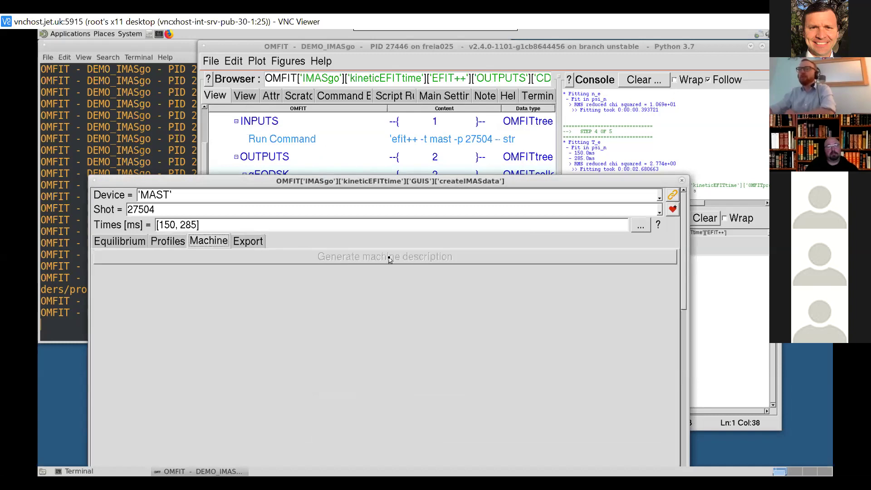
{"action": "left_click", "coordinate": [254, 241]}
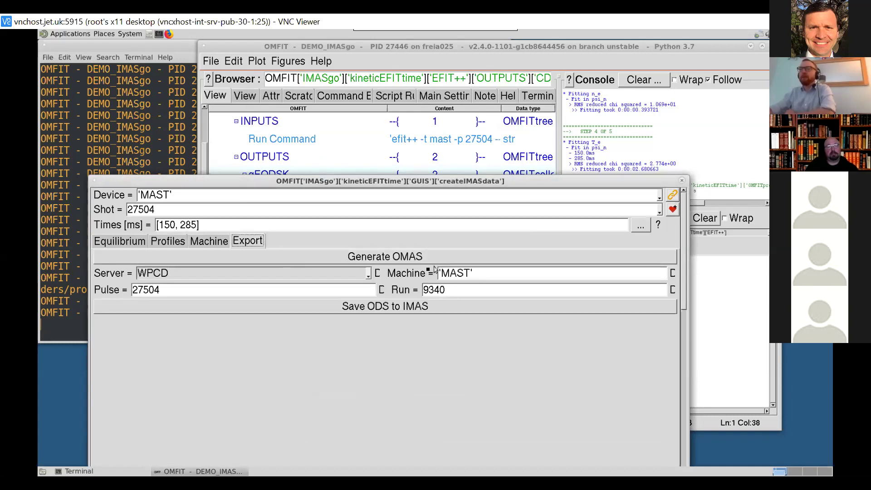
{"action": "left_click", "coordinate": [434, 312]}
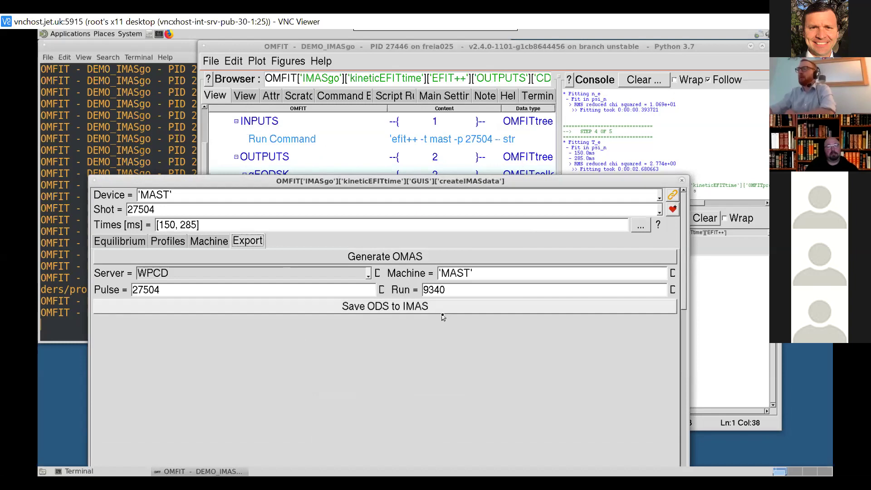
{"action": "left_click", "coordinate": [206, 241]}
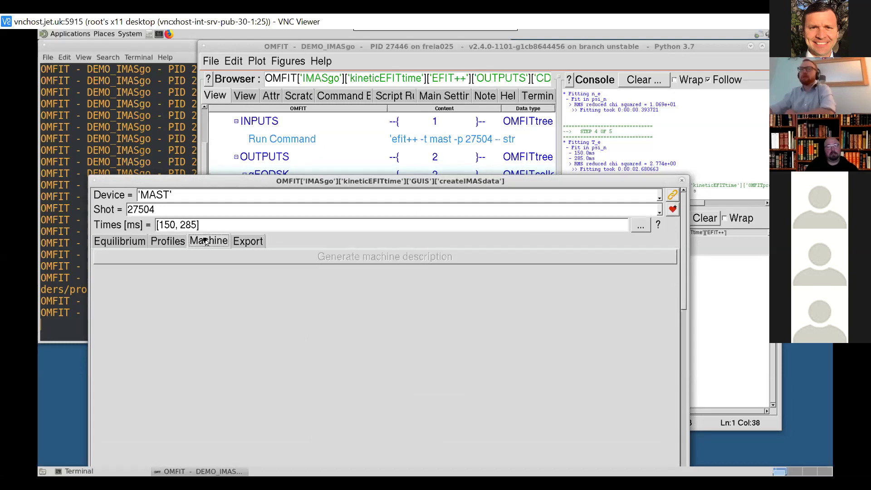
{"action": "left_click", "coordinate": [171, 244]}
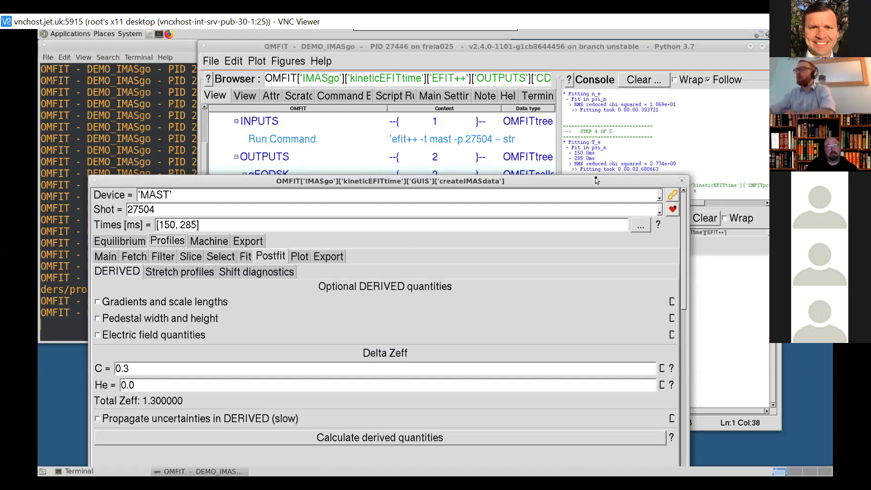